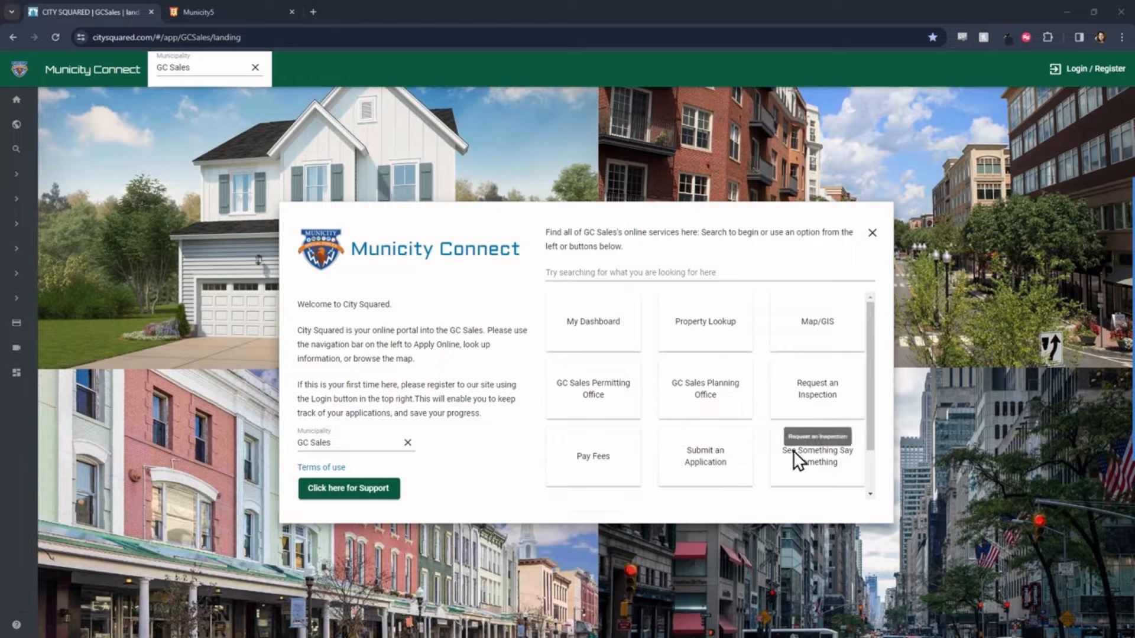
# Sign in to the GC Sales portal with the saved credentials, after briefly viewing the registration form.
pyautogui.click(1082, 77)
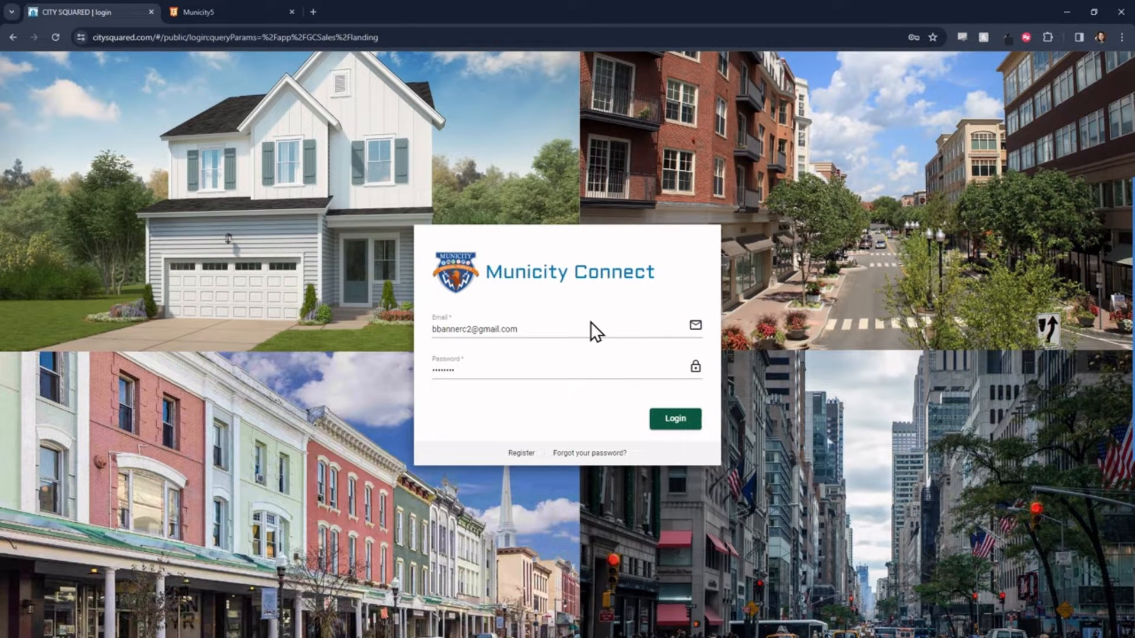
pyautogui.click(521, 453)
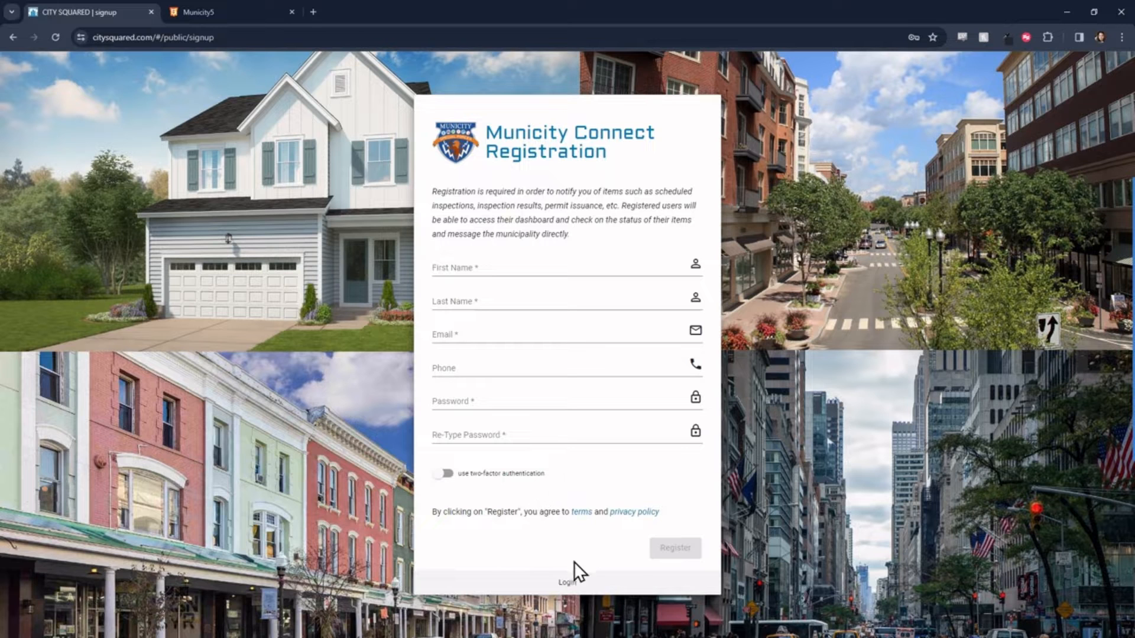
pyautogui.click(565, 588)
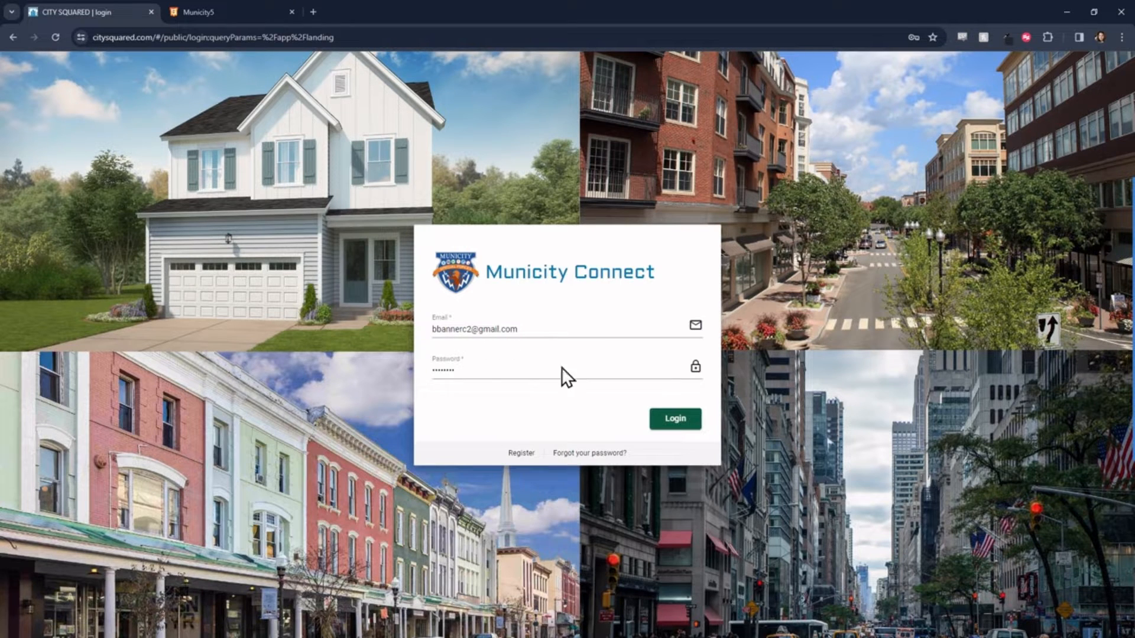
pyautogui.click(667, 421)
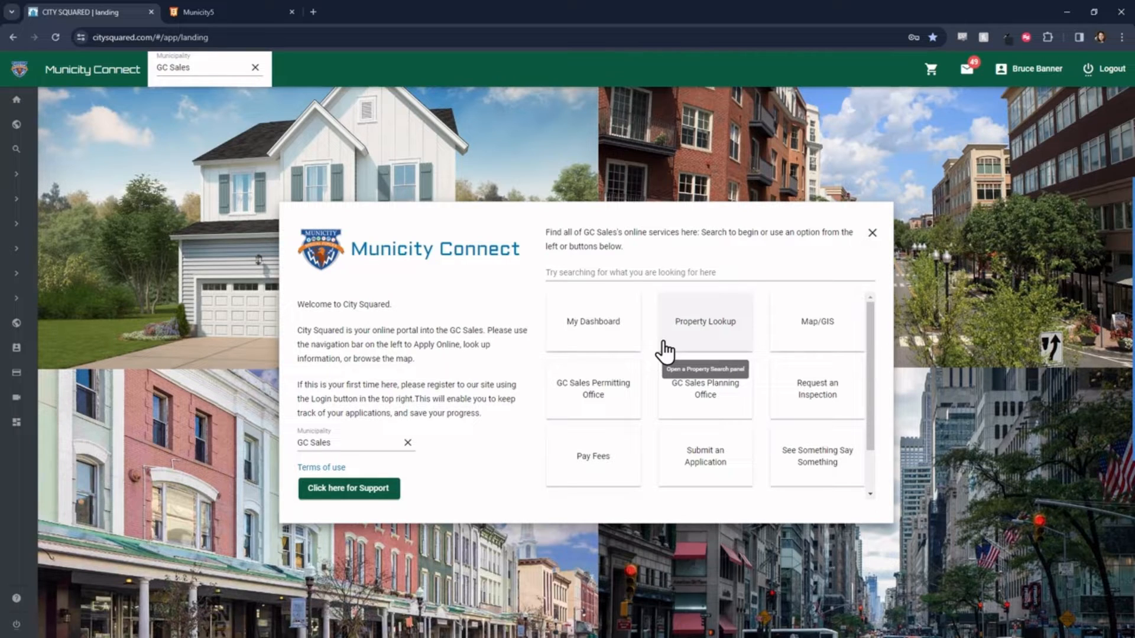
# Open My Dashboard and expand its Applications list.
pyautogui.click(598, 338)
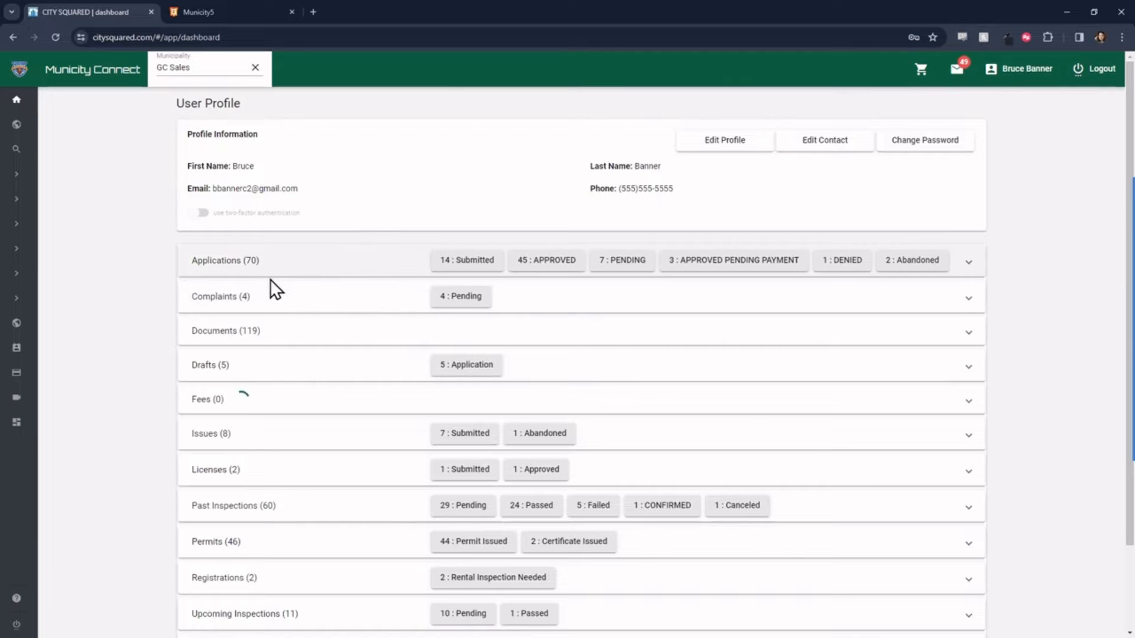
pyautogui.scroll(-2, 284, 365)
pyautogui.scroll(2, 284, 364)
pyautogui.click(383, 269)
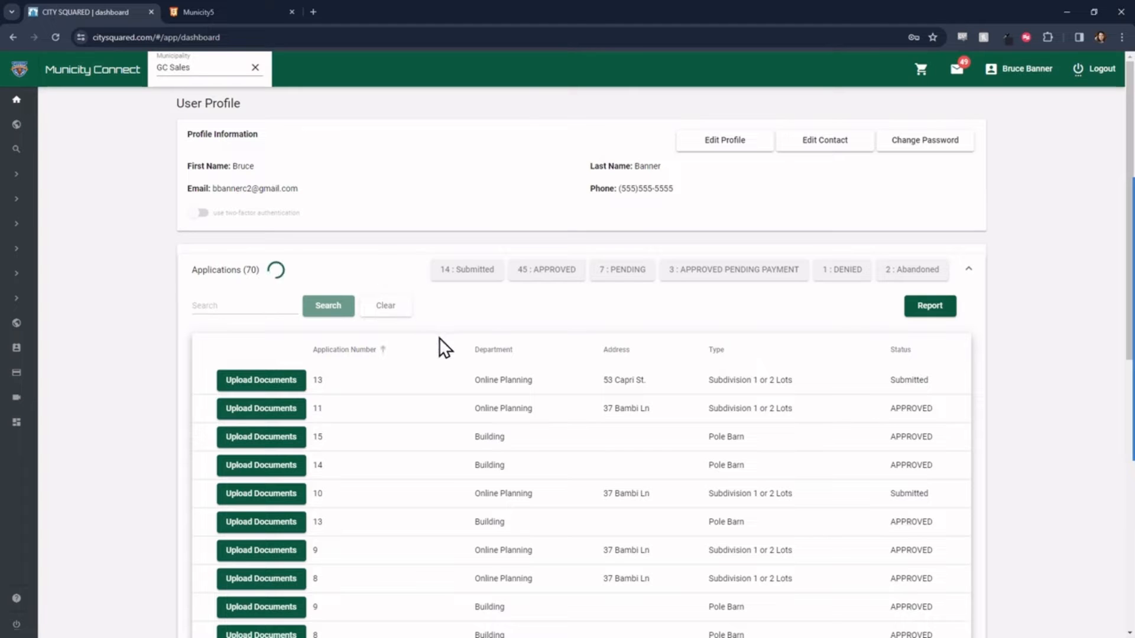
pyautogui.scroll(-1, 439, 343)
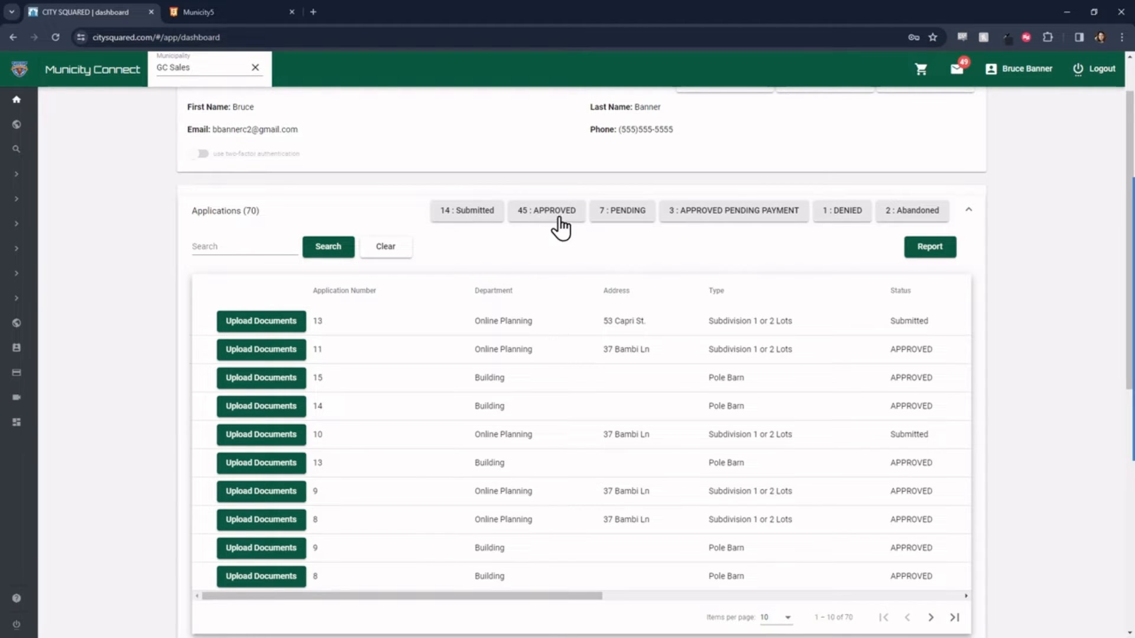
# Filter applications to the 14 Submitted ones and search for '53 Capri'.
pyautogui.click(451, 214)
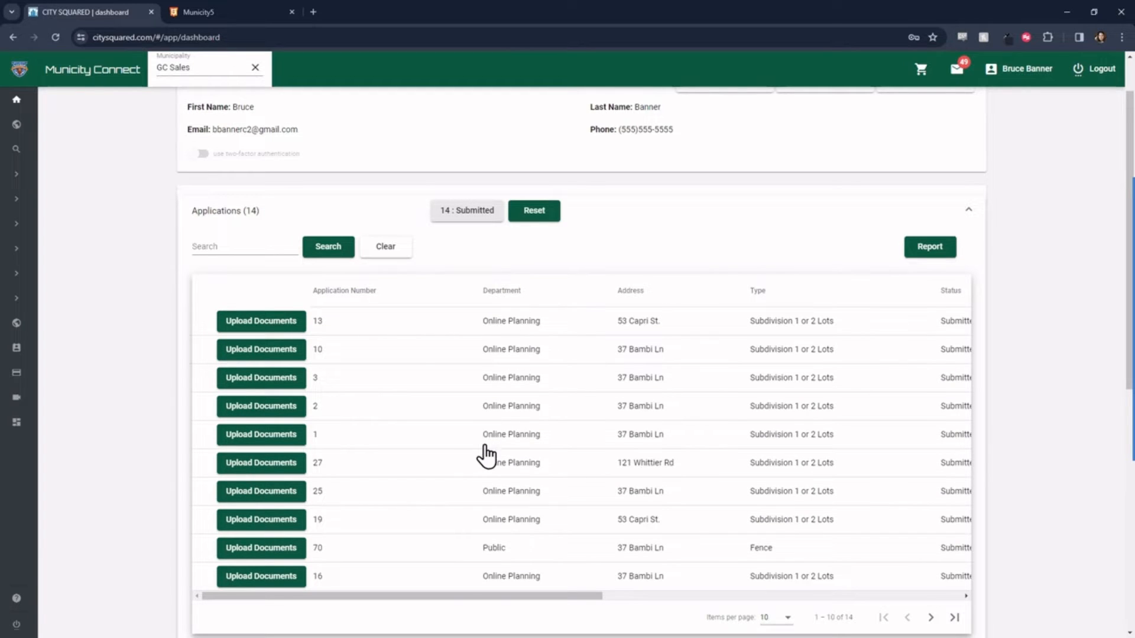
pyautogui.click(250, 245)
pyautogui.write('53 Capri')
pyautogui.click(320, 248)
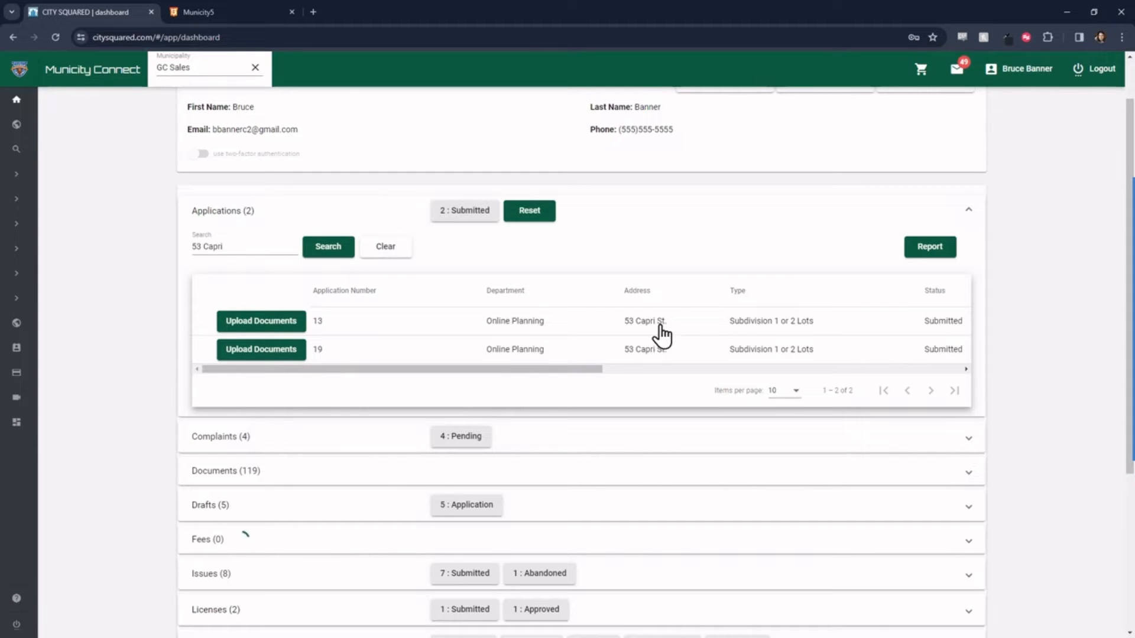
pyautogui.click(493, 326)
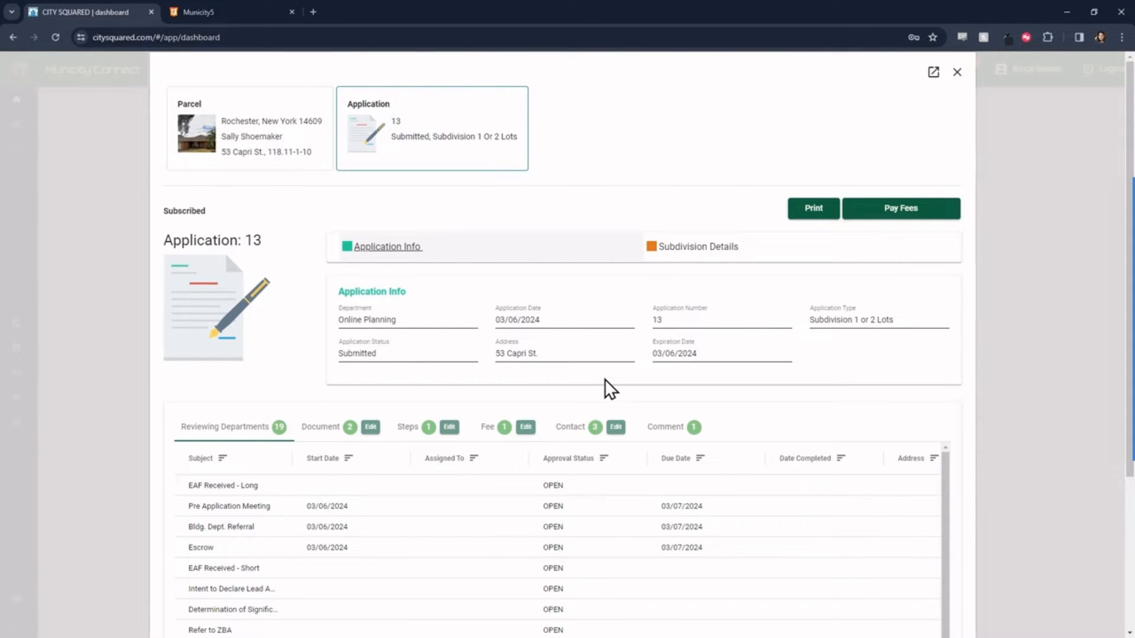
pyautogui.scroll(-1, 387, 541)
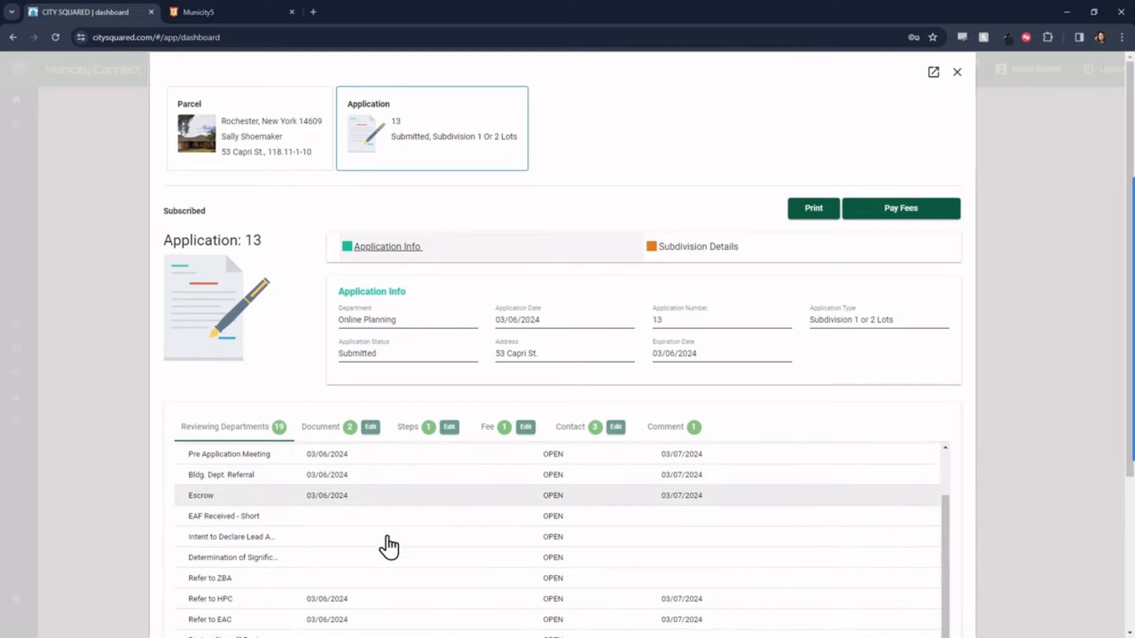
pyautogui.click(502, 436)
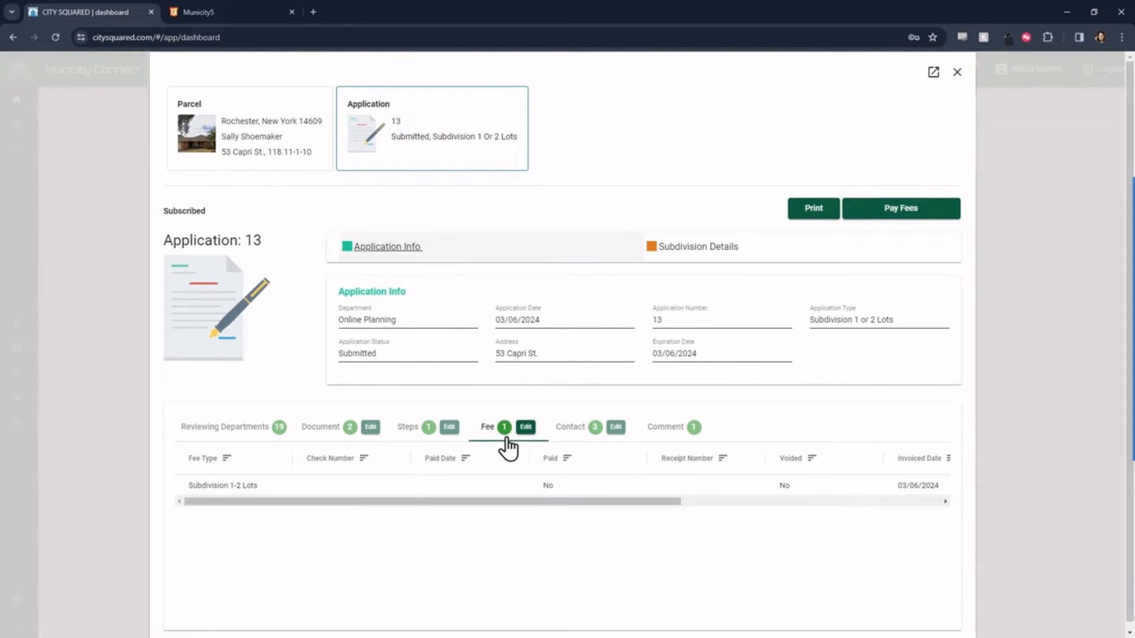
pyautogui.click(657, 437)
pyautogui.scroll(-1, 608, 523)
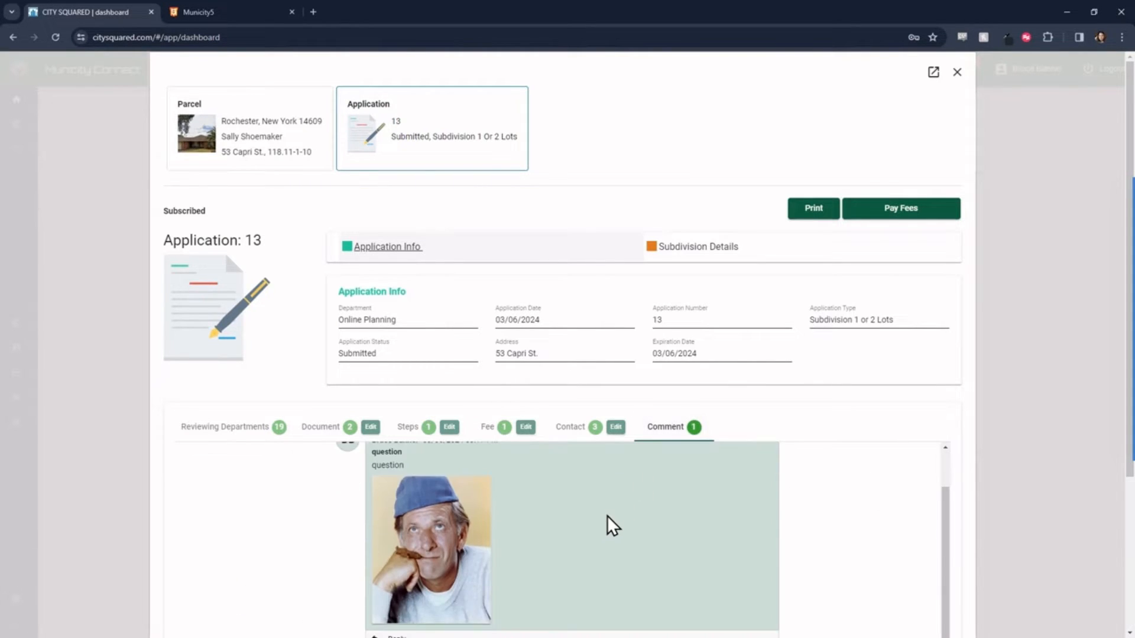
pyautogui.scroll(-1, 568, 539)
pyautogui.scroll(1, 568, 539)
pyautogui.scroll(-2, 567, 539)
pyautogui.scroll(1, 580, 484)
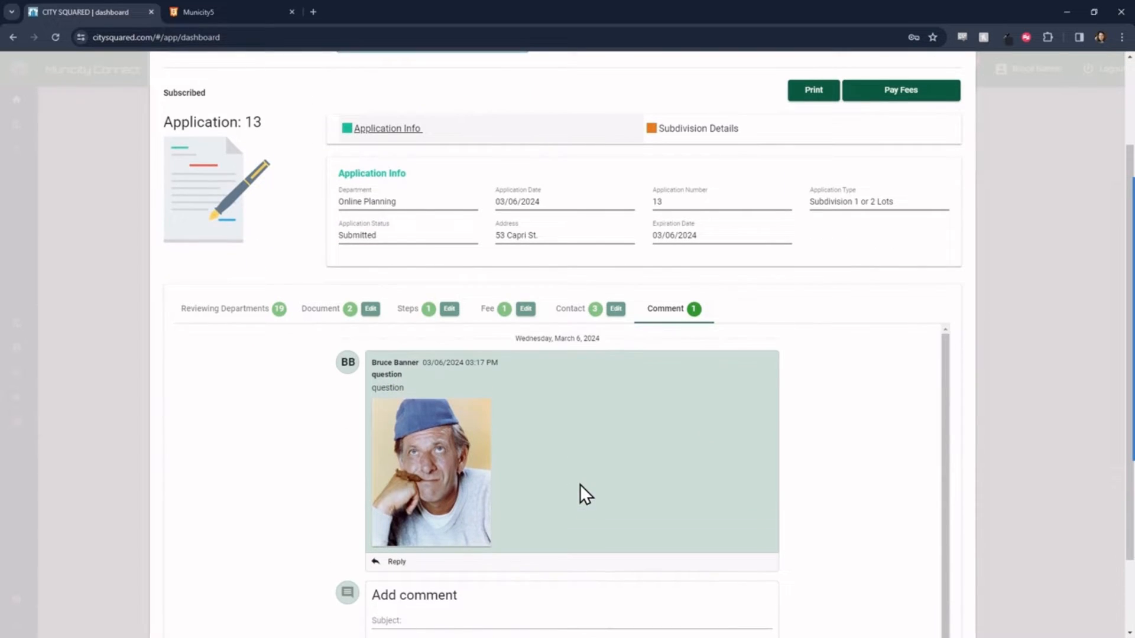
pyautogui.scroll(2, 650, 466)
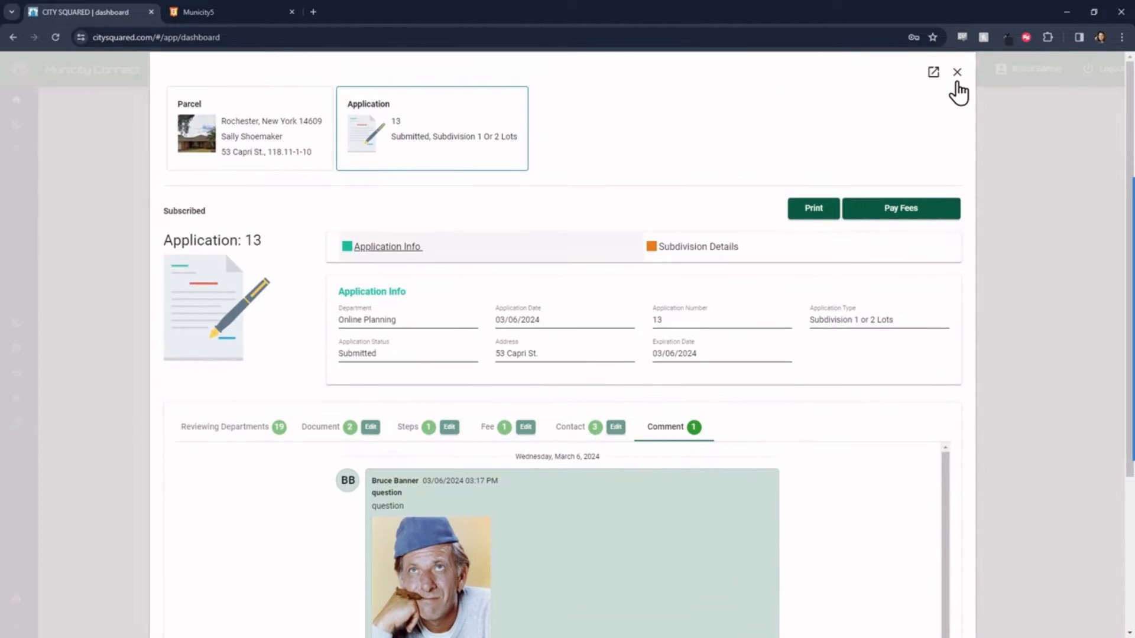
pyautogui.click(957, 80)
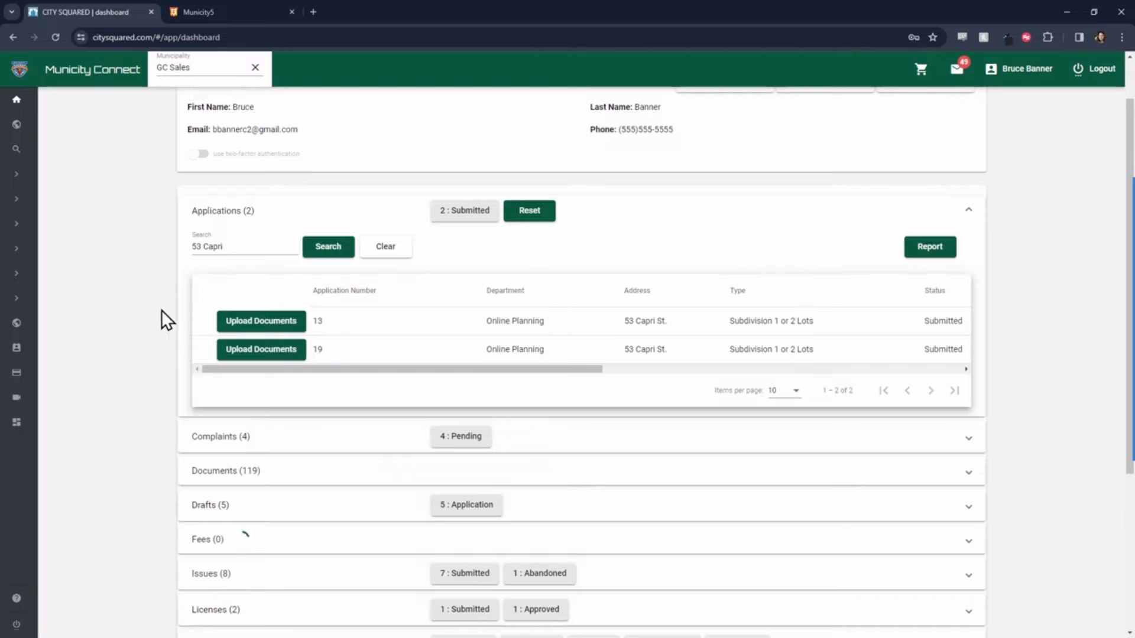
# Collapse the Applications list and expand the Permits list showing 46 permits.
pyautogui.click(741, 212)
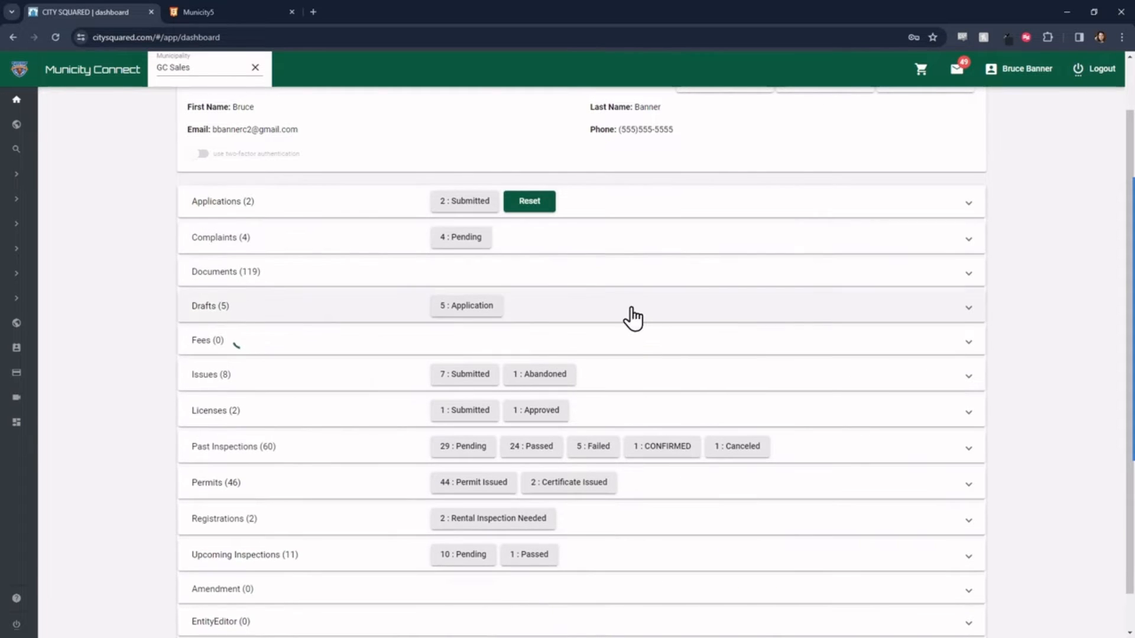
pyautogui.scroll(-1, 651, 327)
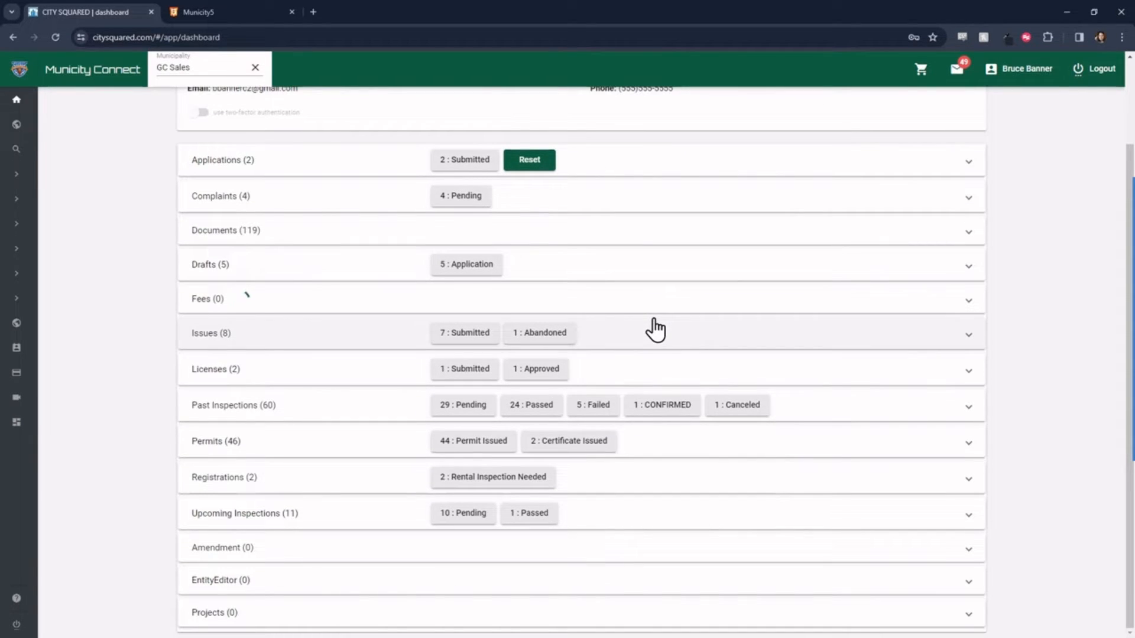
pyautogui.click(652, 454)
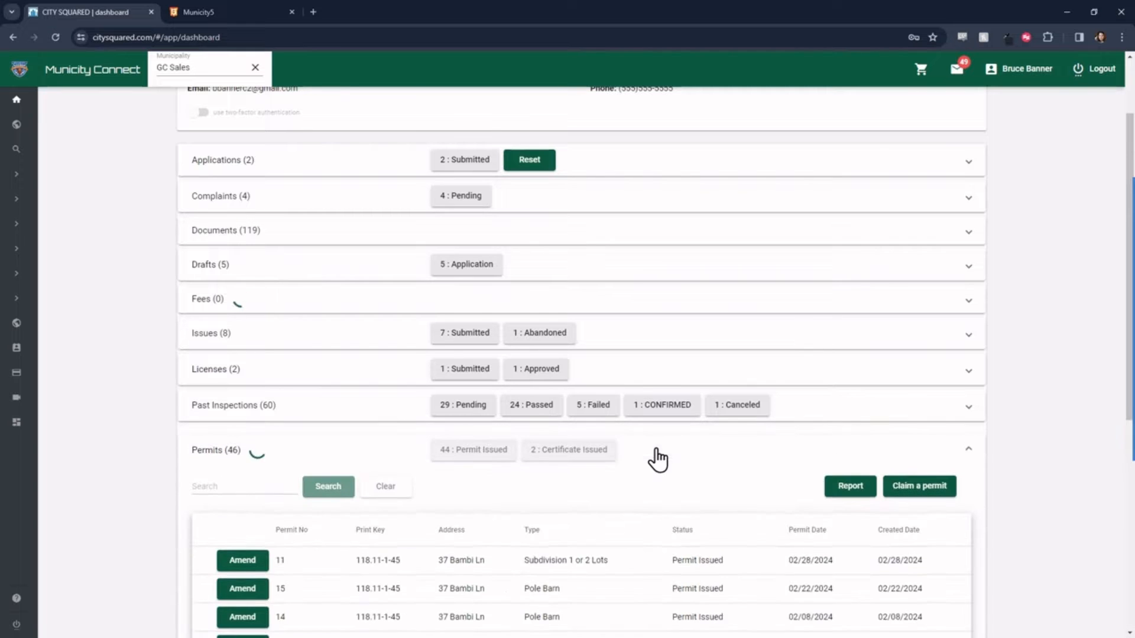
pyautogui.scroll(-3, 667, 453)
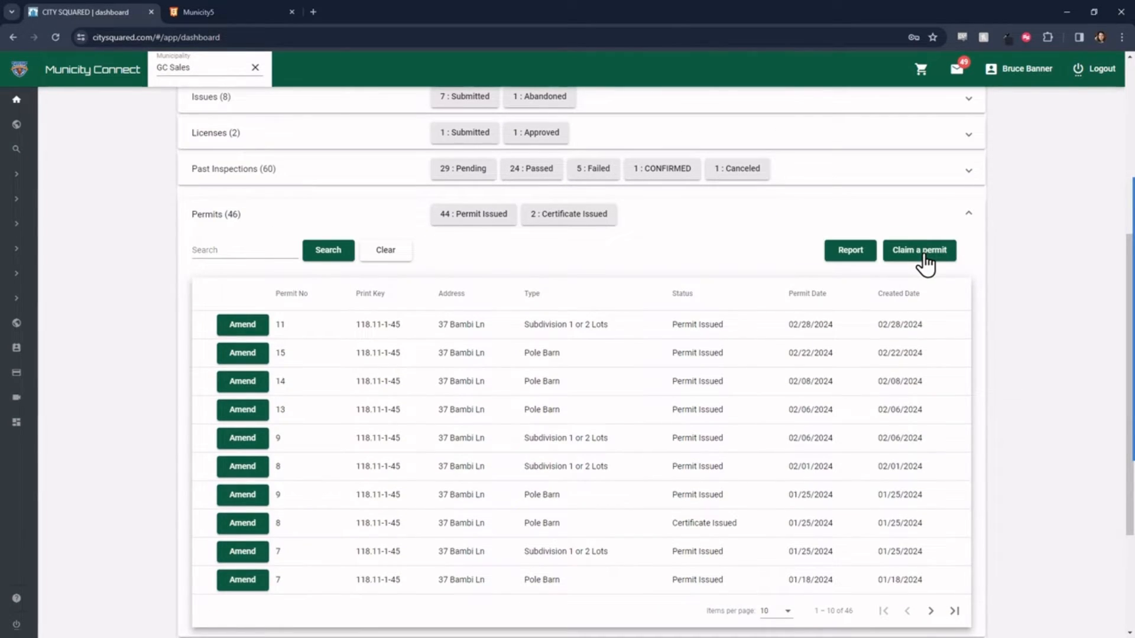
pyautogui.scroll(1, 925, 264)
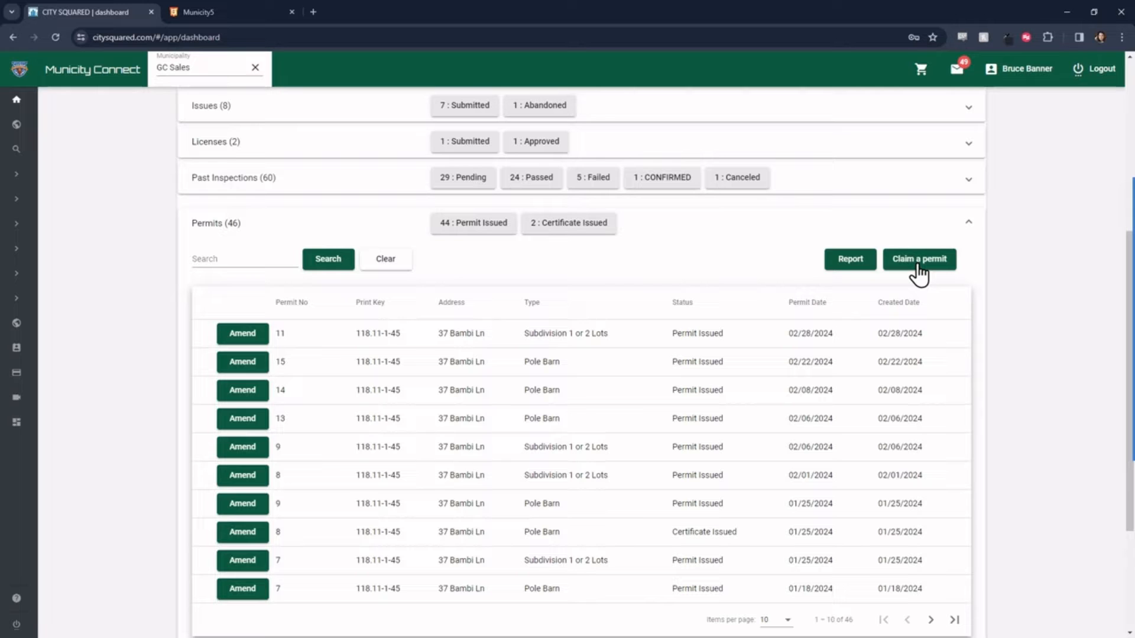
# Open the Claim a permit form, then cancel without claiming.
pyautogui.click(917, 261)
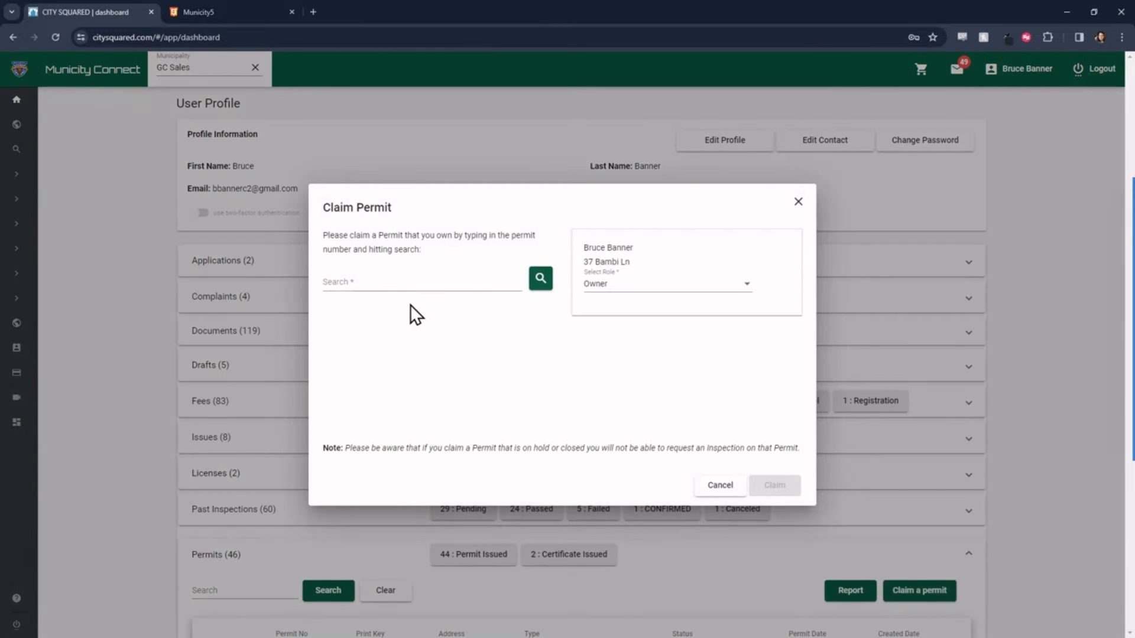
pyautogui.click(368, 284)
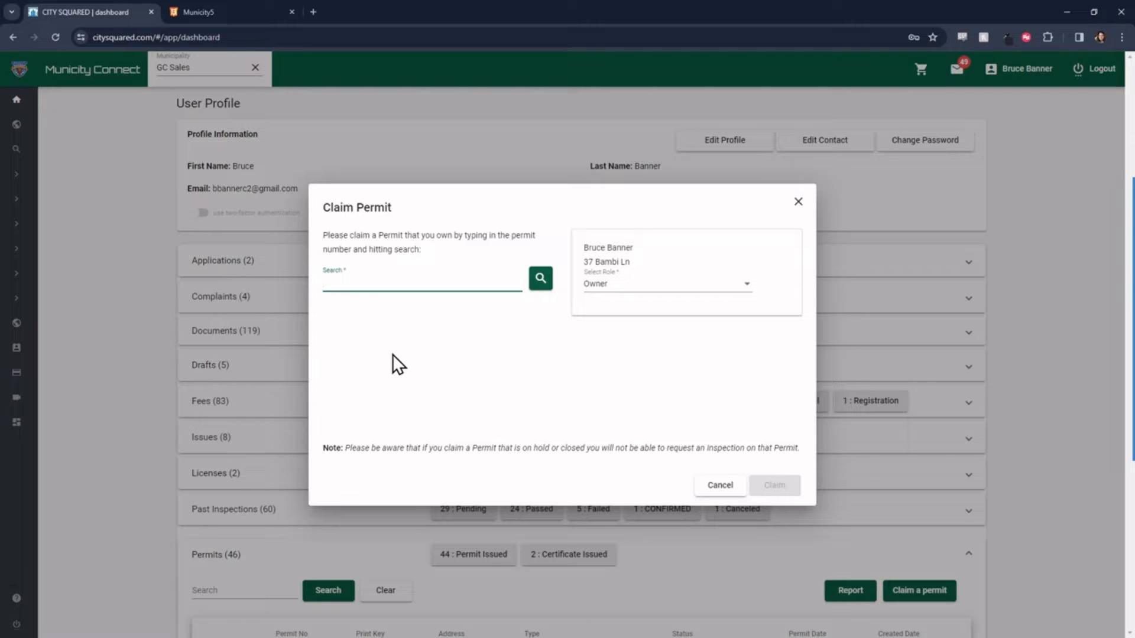
pyautogui.click(797, 204)
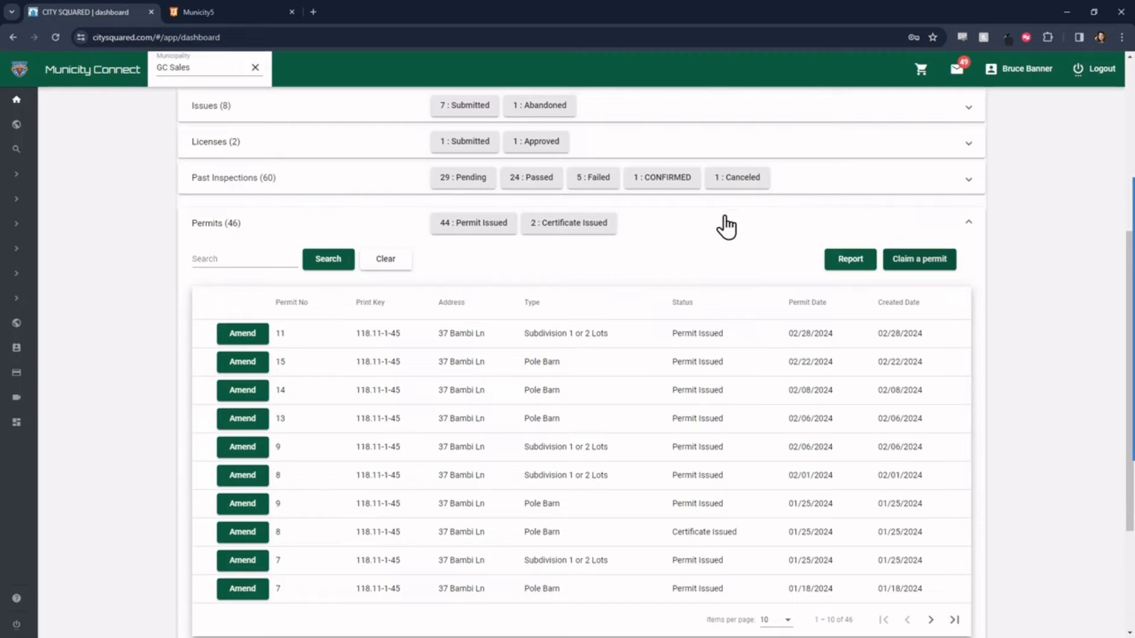
# From the GC Sales home page, open Property lookup and the county map, and pick a map spot.
pyautogui.click(71, 77)
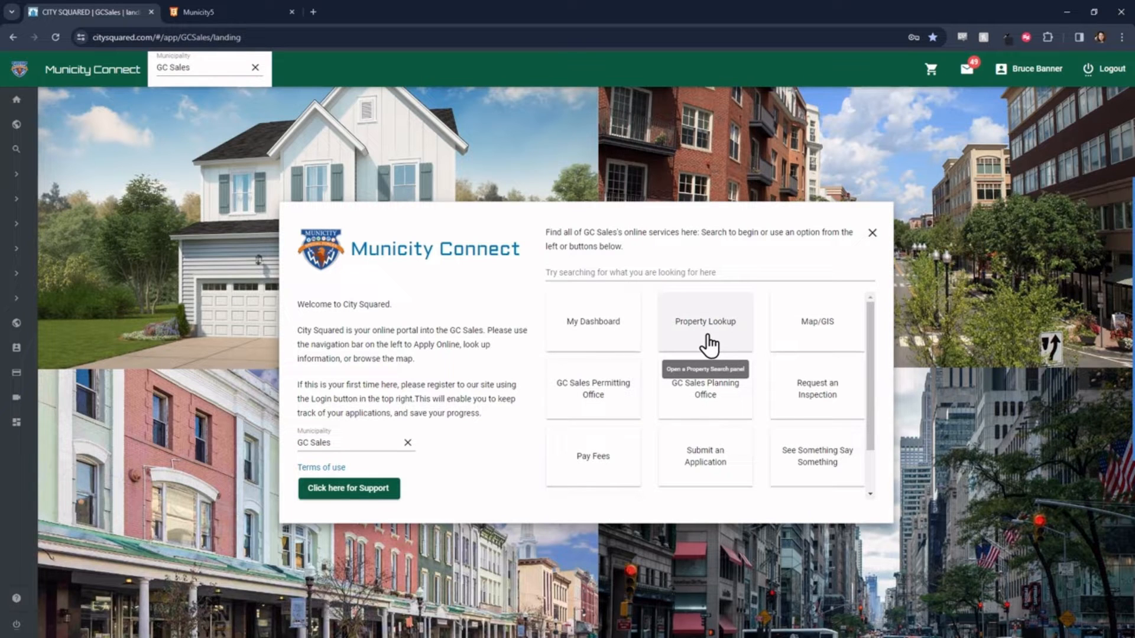
pyautogui.click(709, 347)
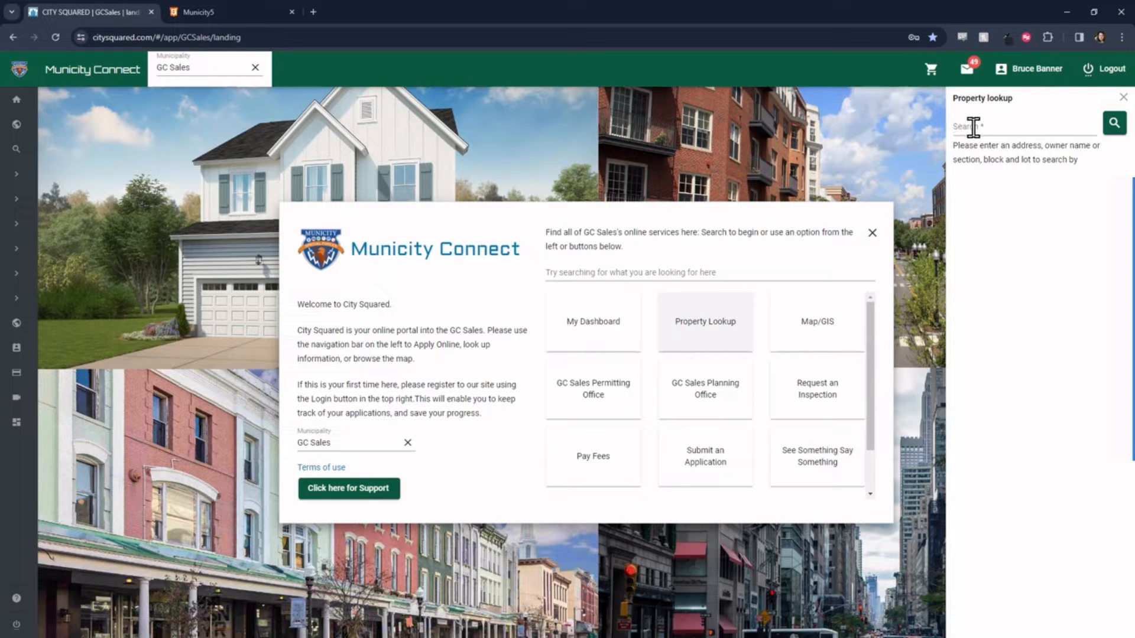
pyautogui.click(822, 326)
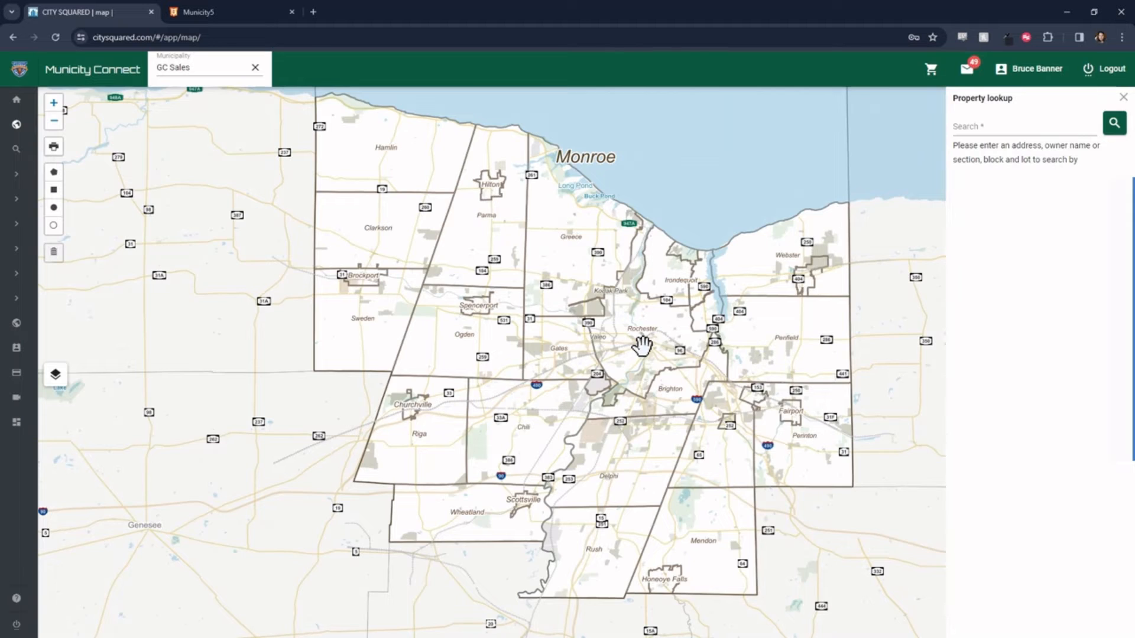
pyautogui.scroll(1, 641, 343)
pyautogui.scroll(1, 652, 341)
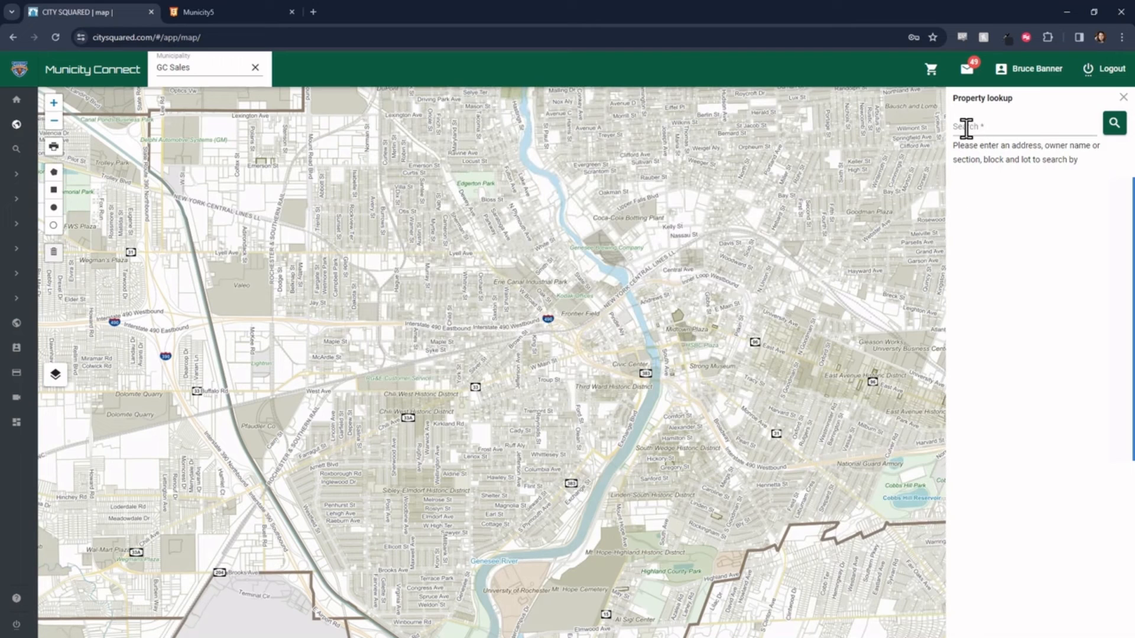
pyautogui.click(965, 127)
pyautogui.click(359, 314)
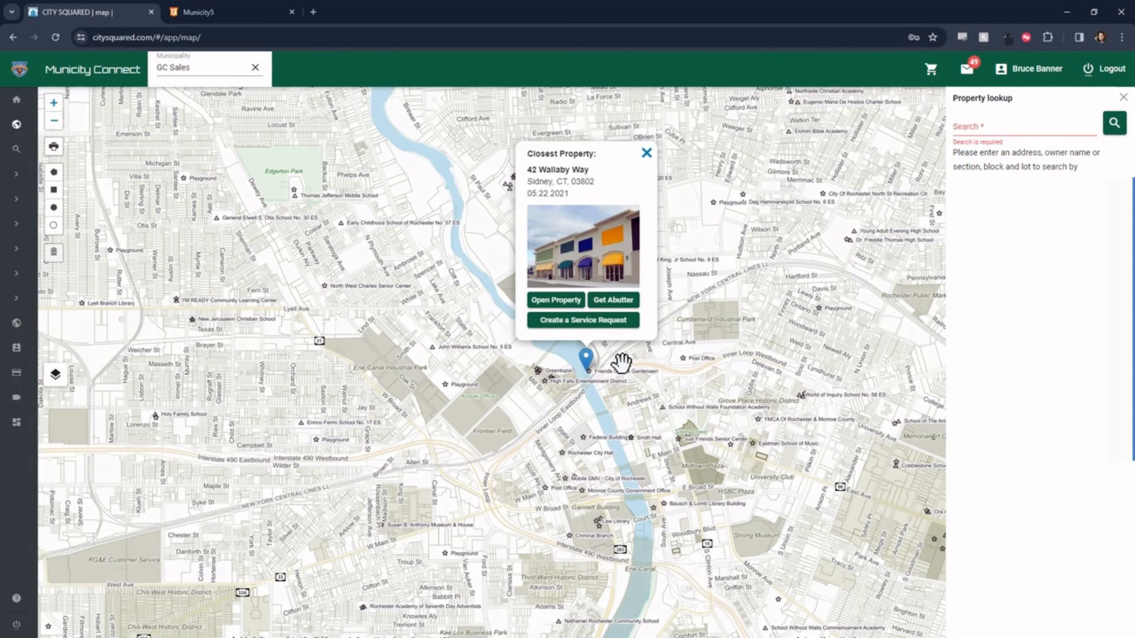
pyautogui.click(647, 154)
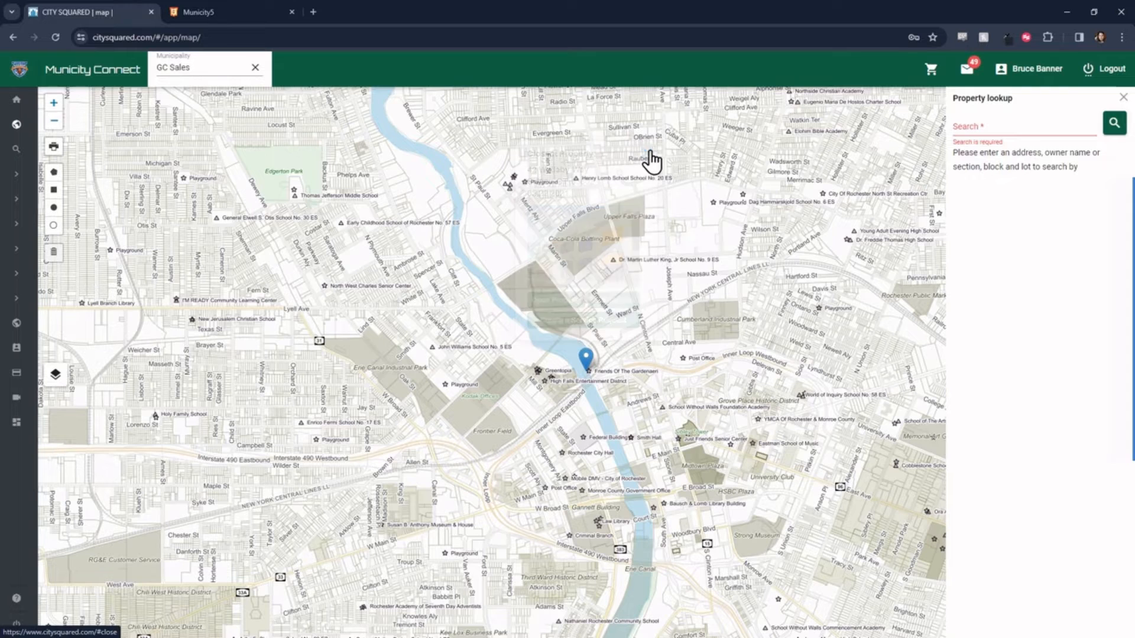
pyautogui.click(963, 126)
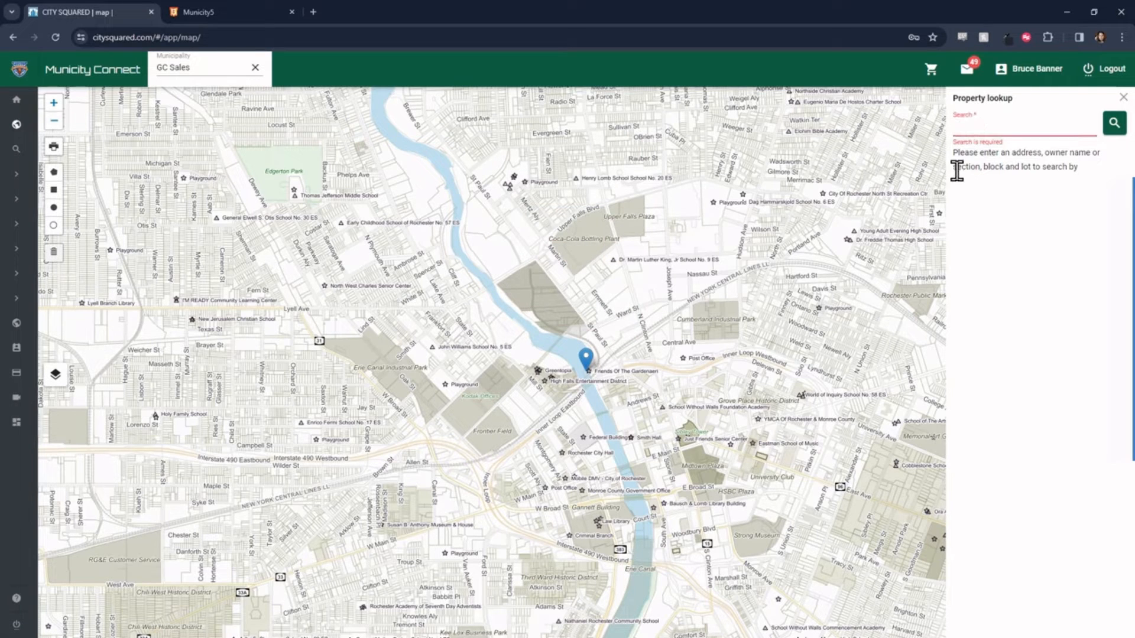
pyautogui.write('37 bambi')
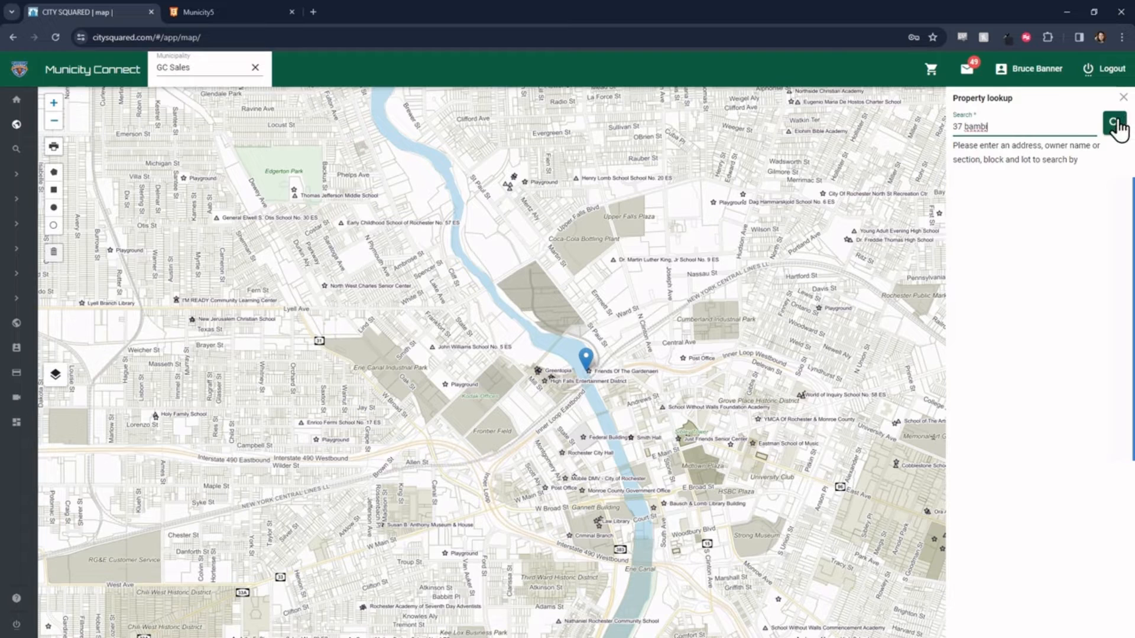
pyautogui.click(1114, 123)
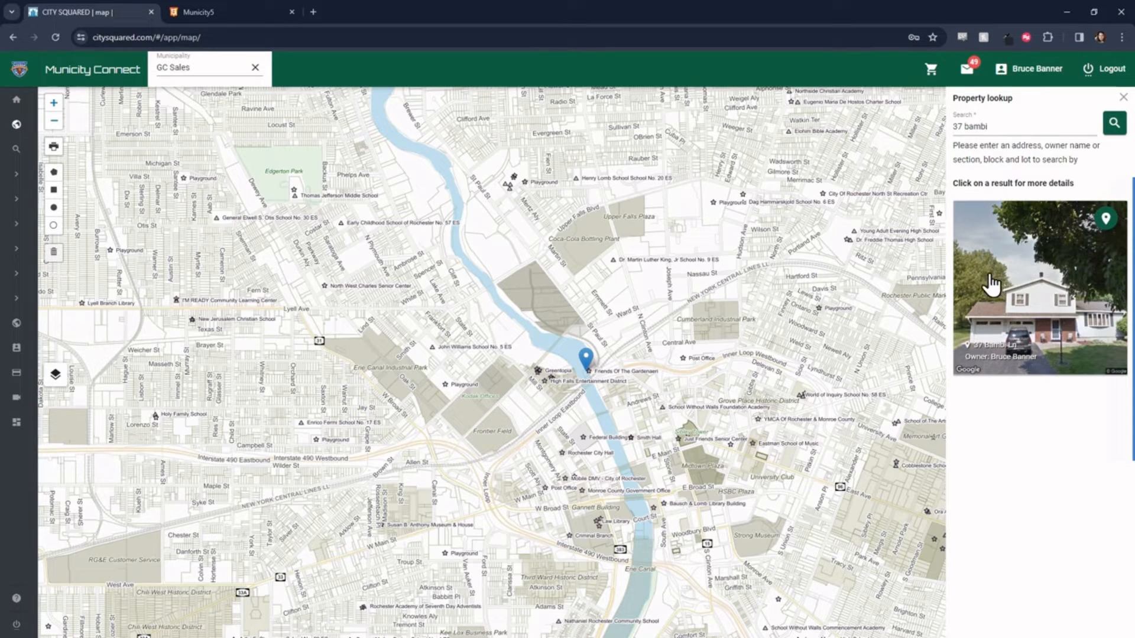
pyautogui.click(1061, 292)
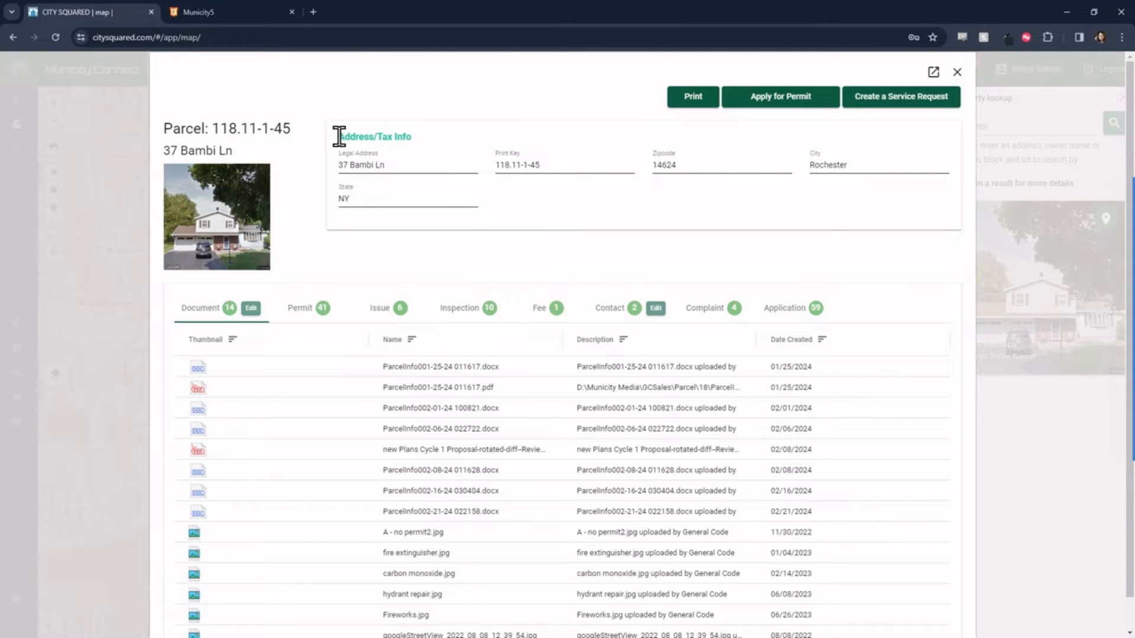
# View the parcel's 'A - no permit2.jpg' document photo, then close it.
pyautogui.moveTo(339, 137); pyautogui.dragTo(413, 139)
pyautogui.click(413, 140)
pyautogui.scroll(-1, 406, 422)
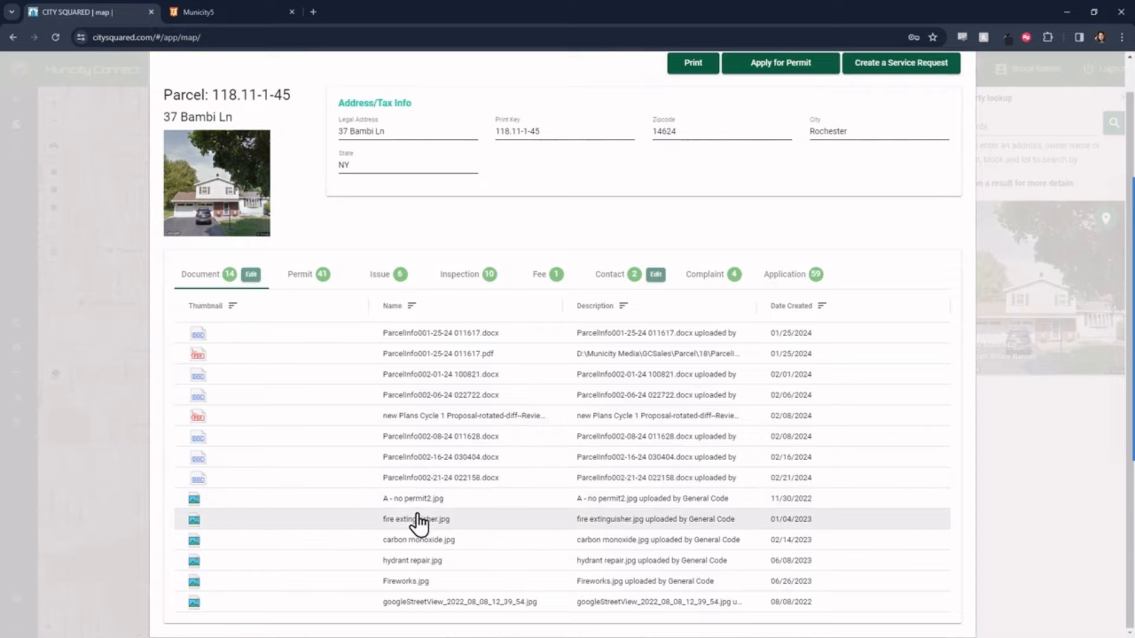
pyautogui.click(416, 499)
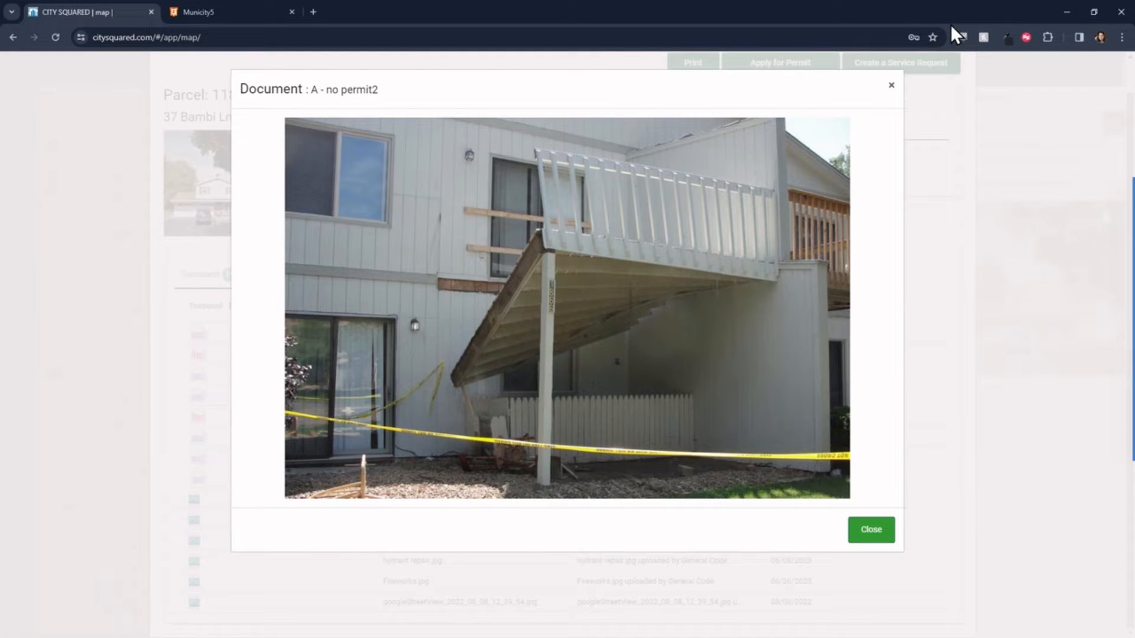
pyautogui.click(891, 85)
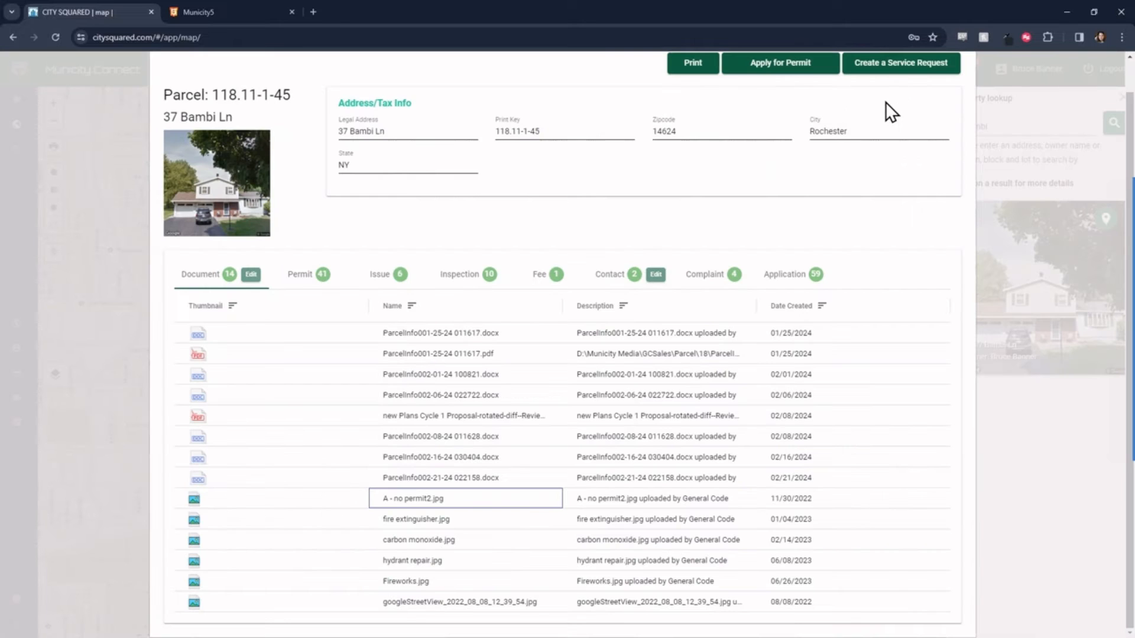
# Review the parcel's applications and print options, then close the parcel details.
pyautogui.click(780, 276)
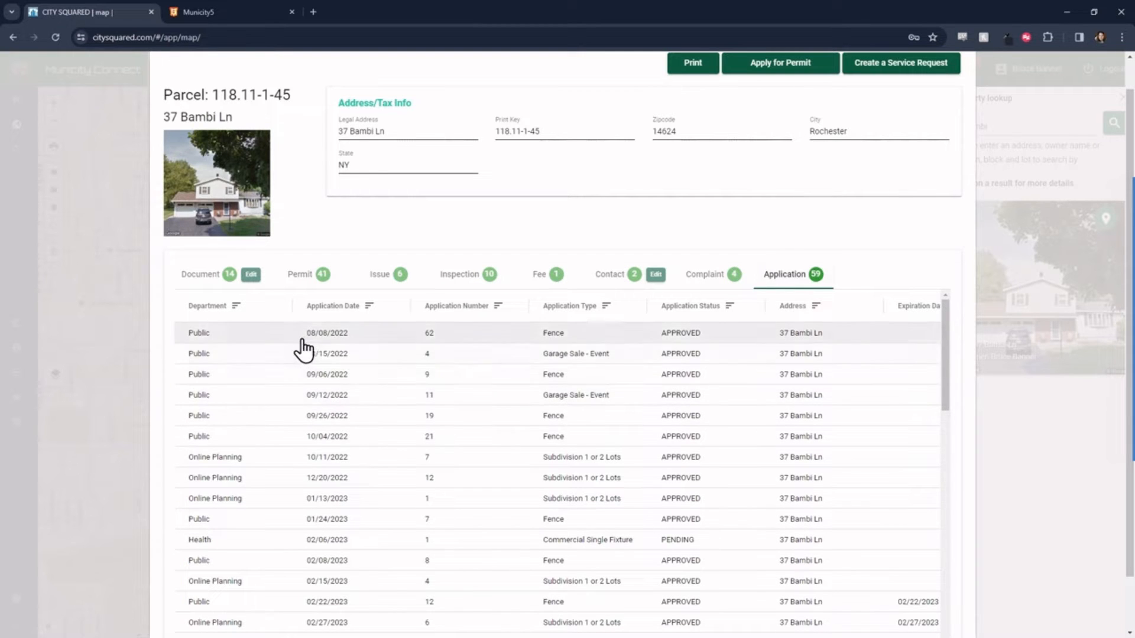
pyautogui.scroll(-3, 334, 430)
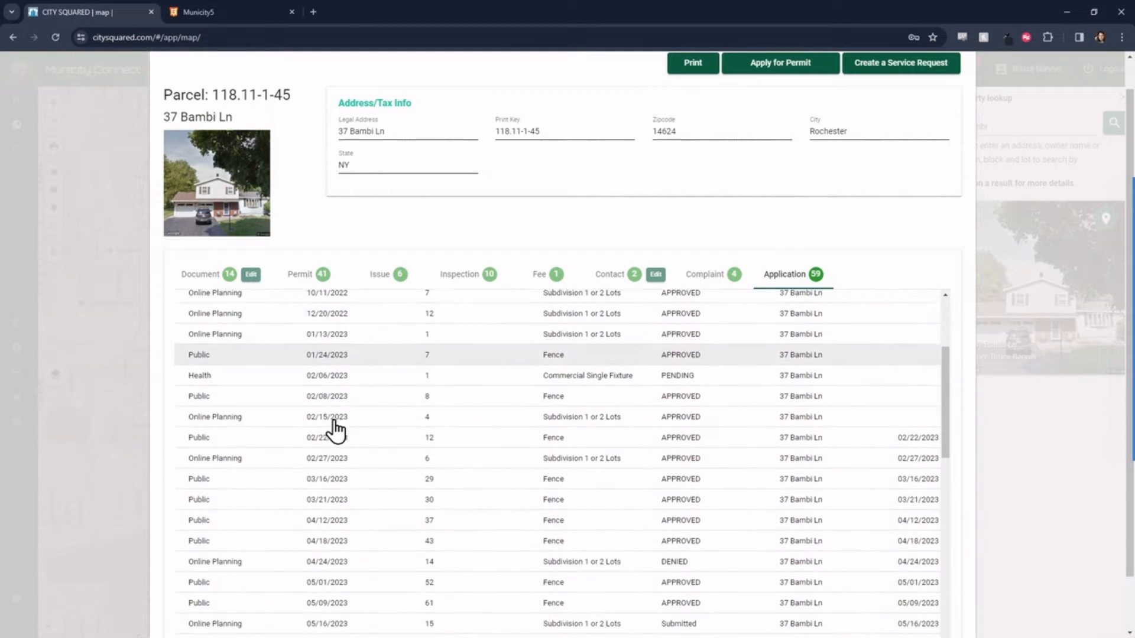
pyautogui.scroll(-3, 335, 430)
pyautogui.scroll(10, 336, 430)
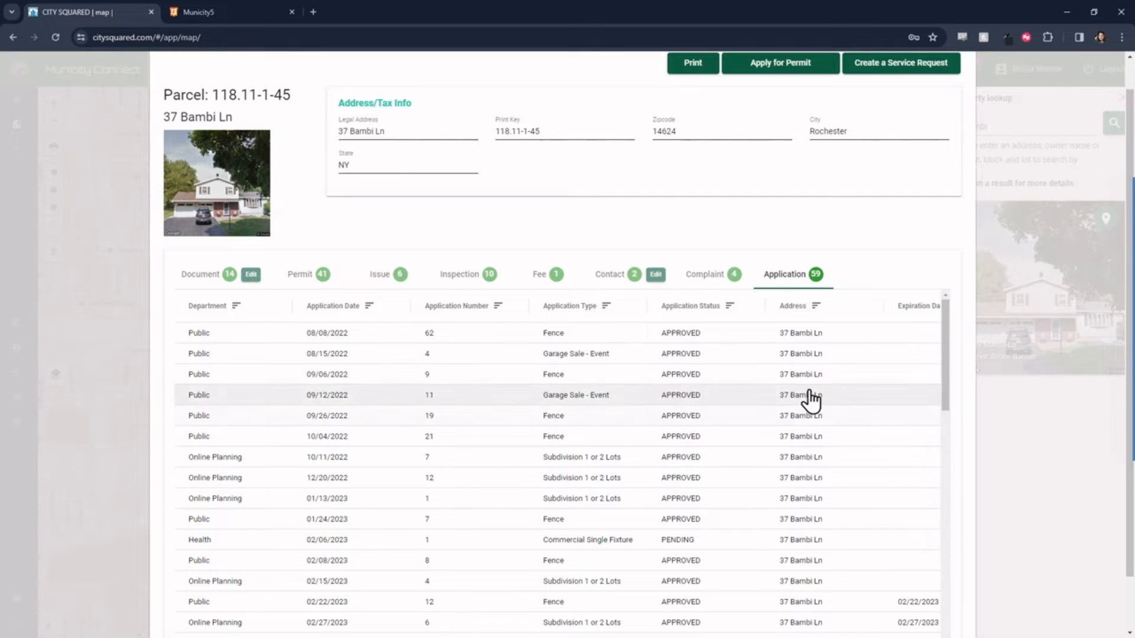
pyautogui.scroll(1, 803, 390)
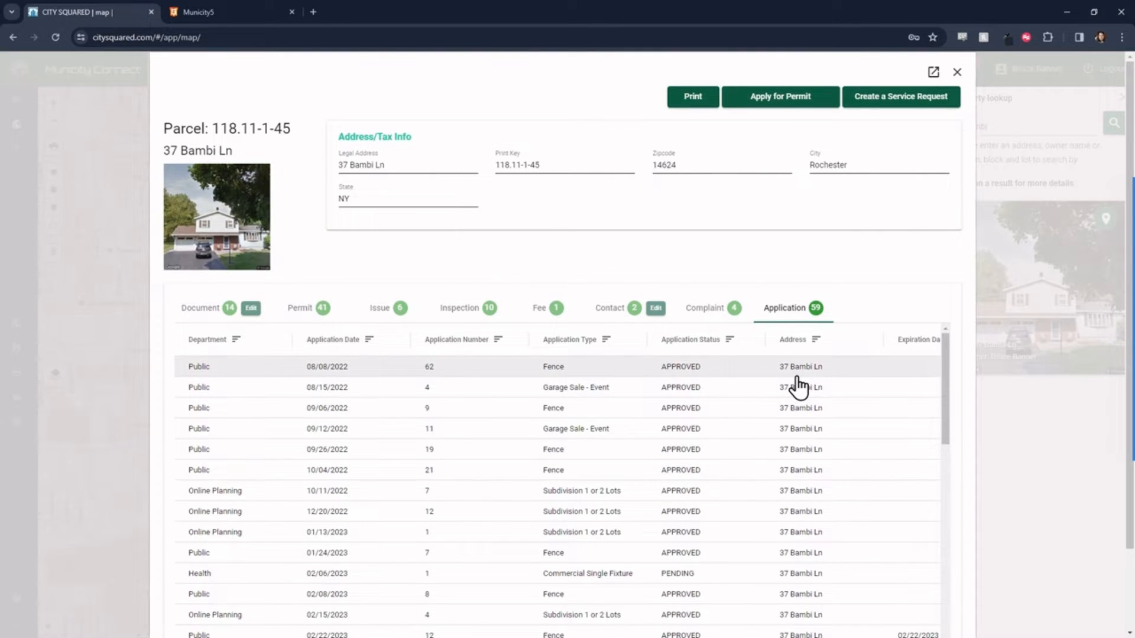
pyautogui.click(694, 106)
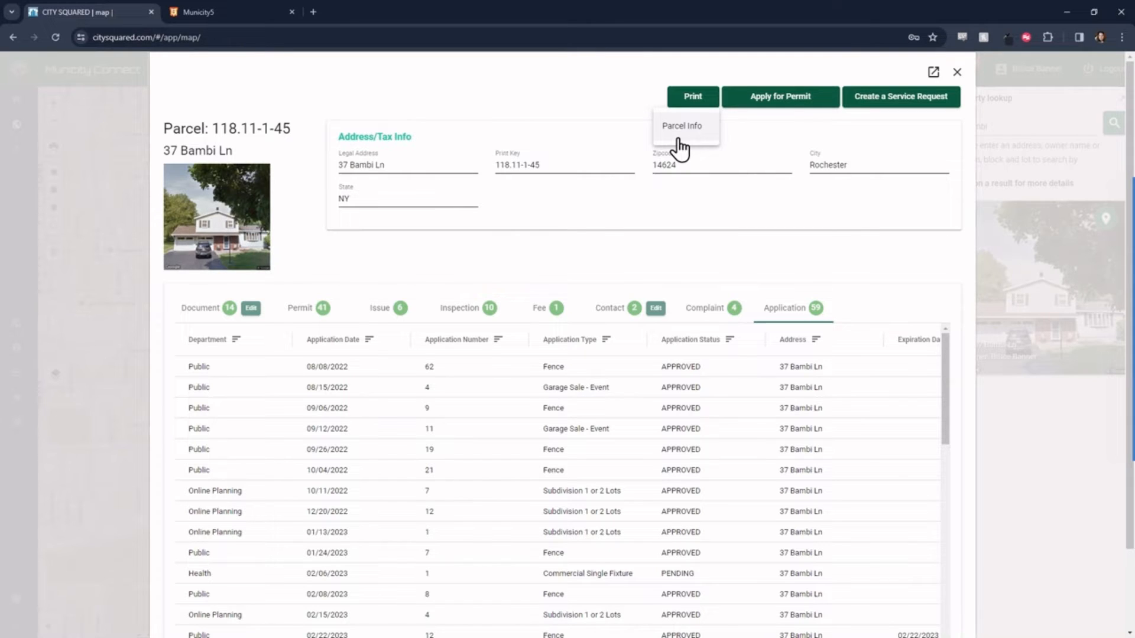
pyautogui.click(775, 121)
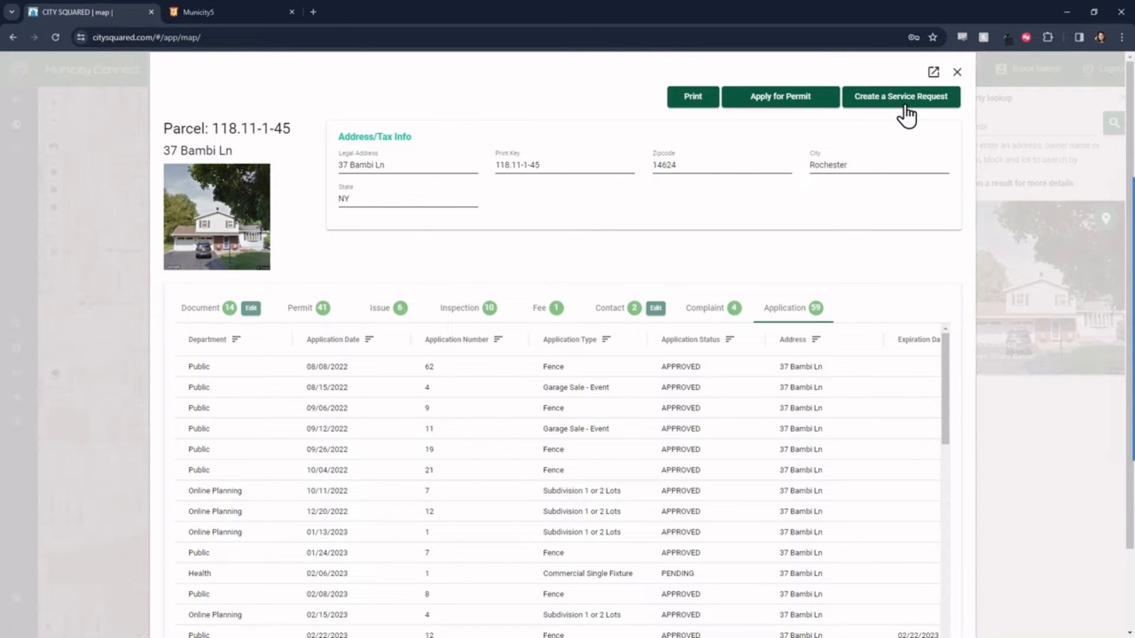
pyautogui.click(957, 72)
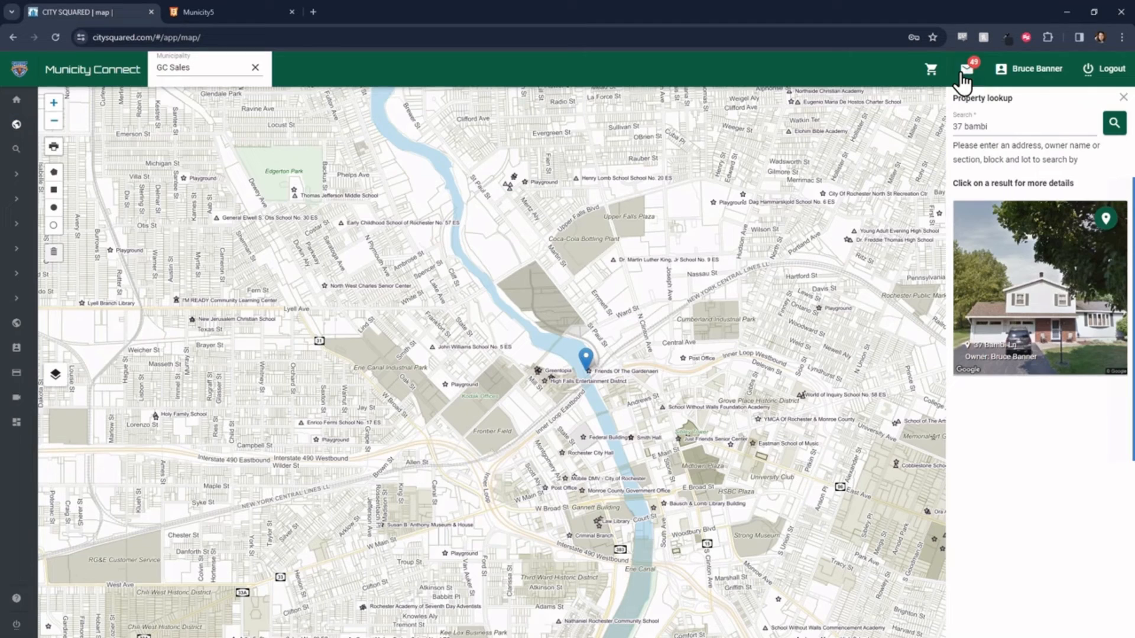
# Close the Property lookup panel and return to the GC Sales landing page.
pyautogui.click(1122, 97)
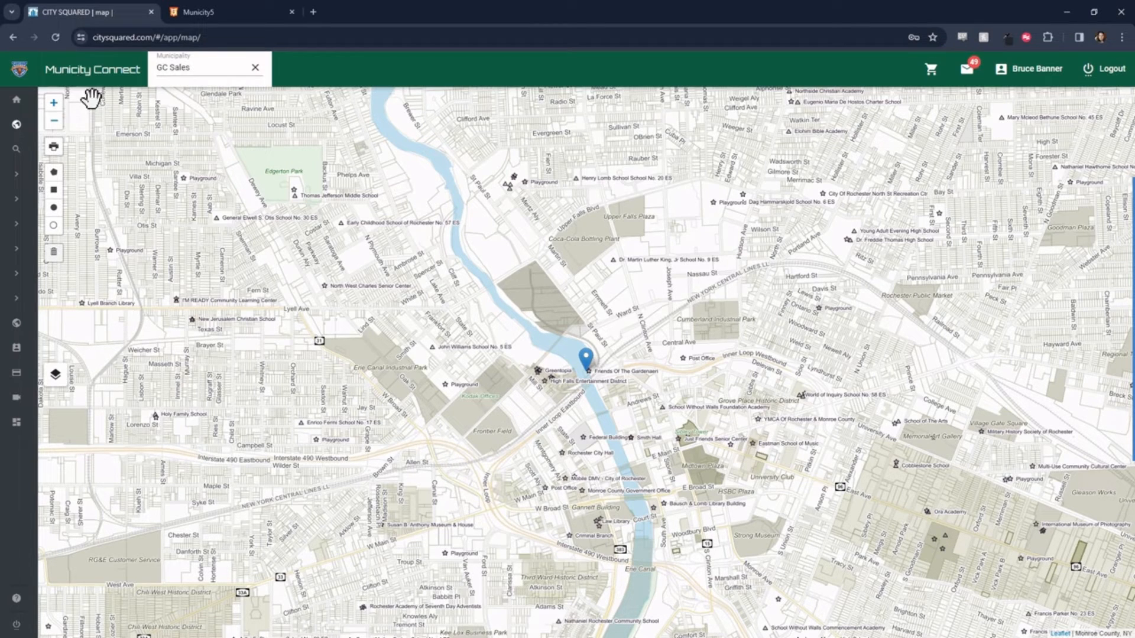
pyautogui.click(36, 80)
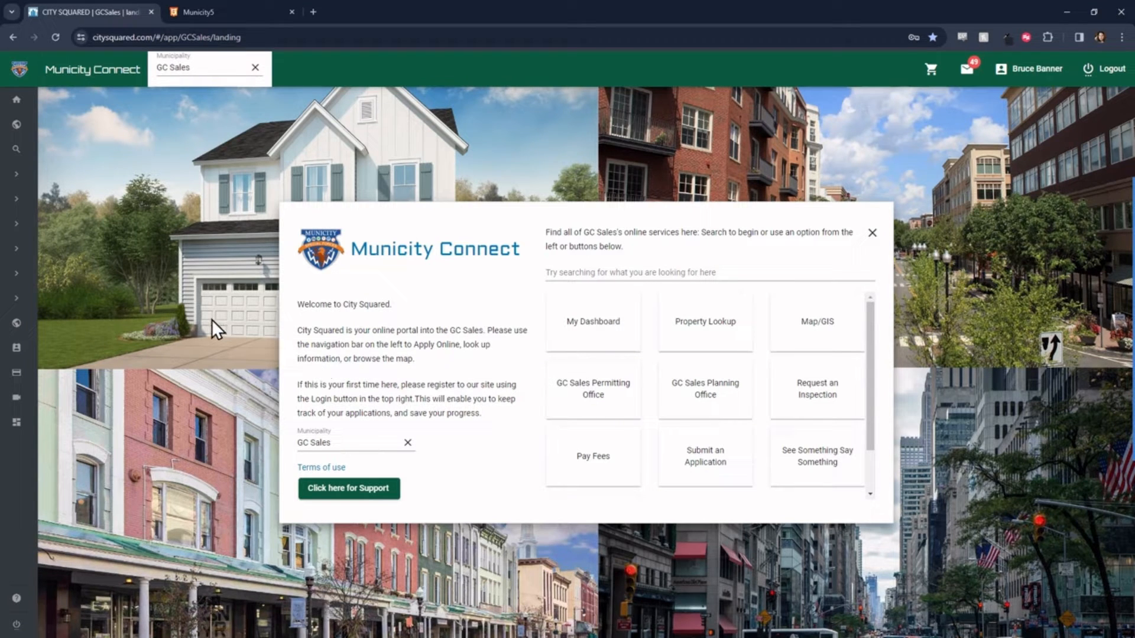
pyautogui.moveTo(36, 286)
pyautogui.click(352, 491)
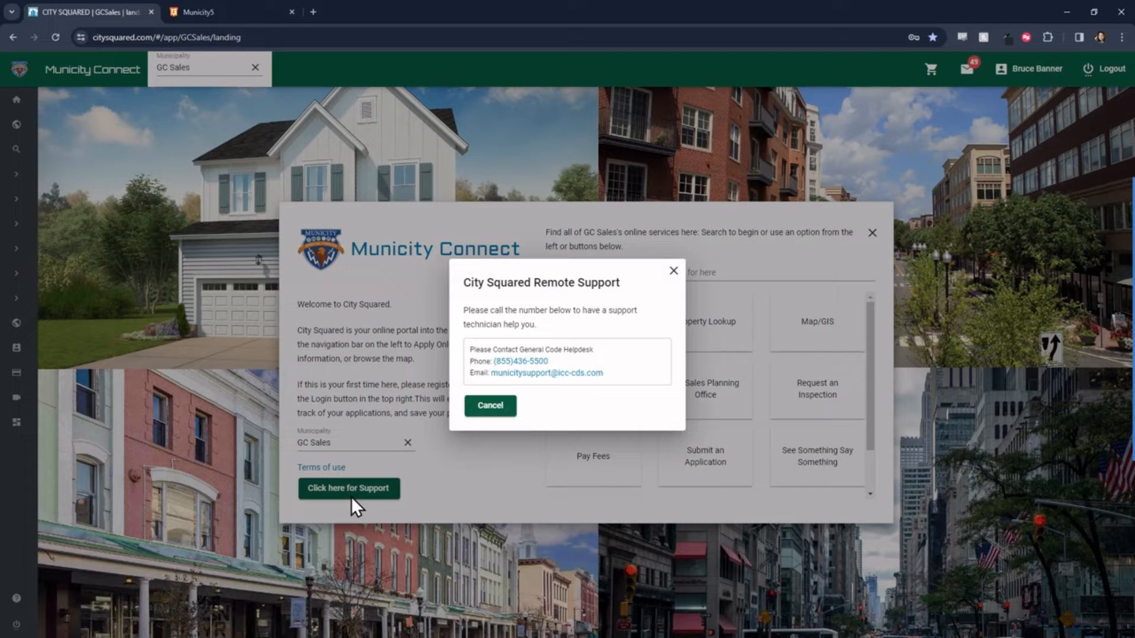
pyautogui.click(675, 268)
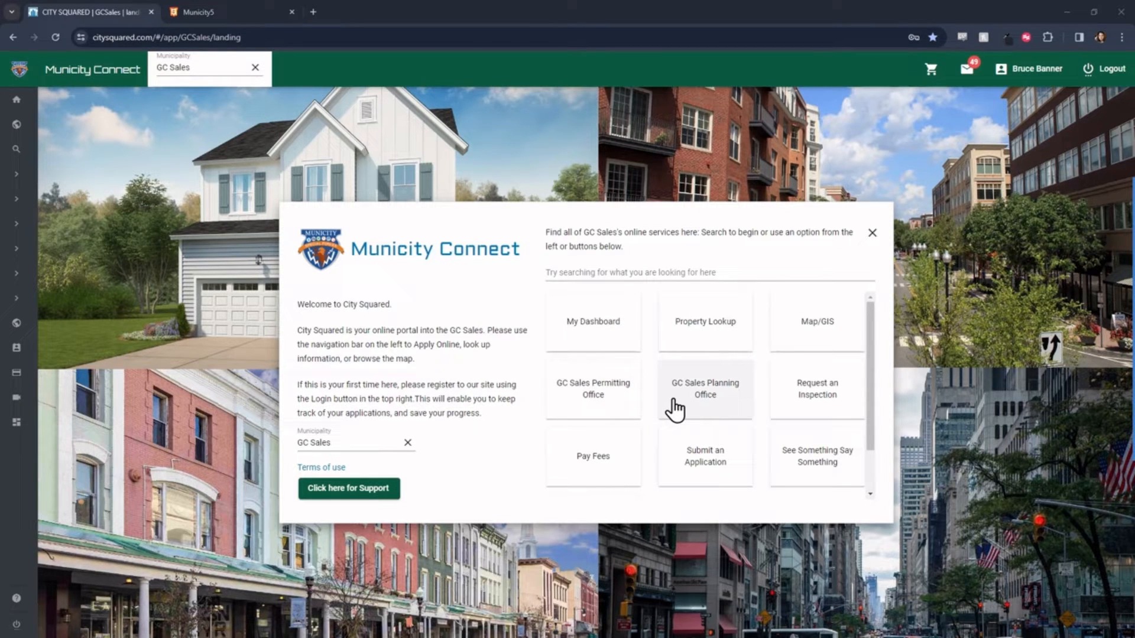
# Browse the Permitting Office's Residential Department permit types, then close those lists.
pyautogui.click(612, 399)
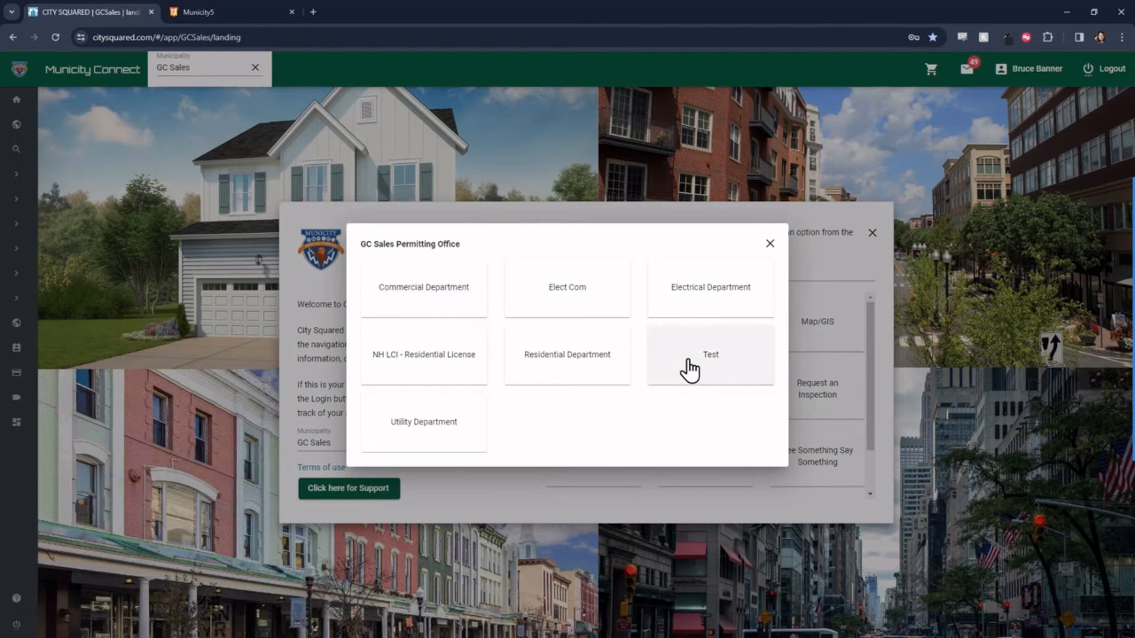
pyautogui.click(597, 363)
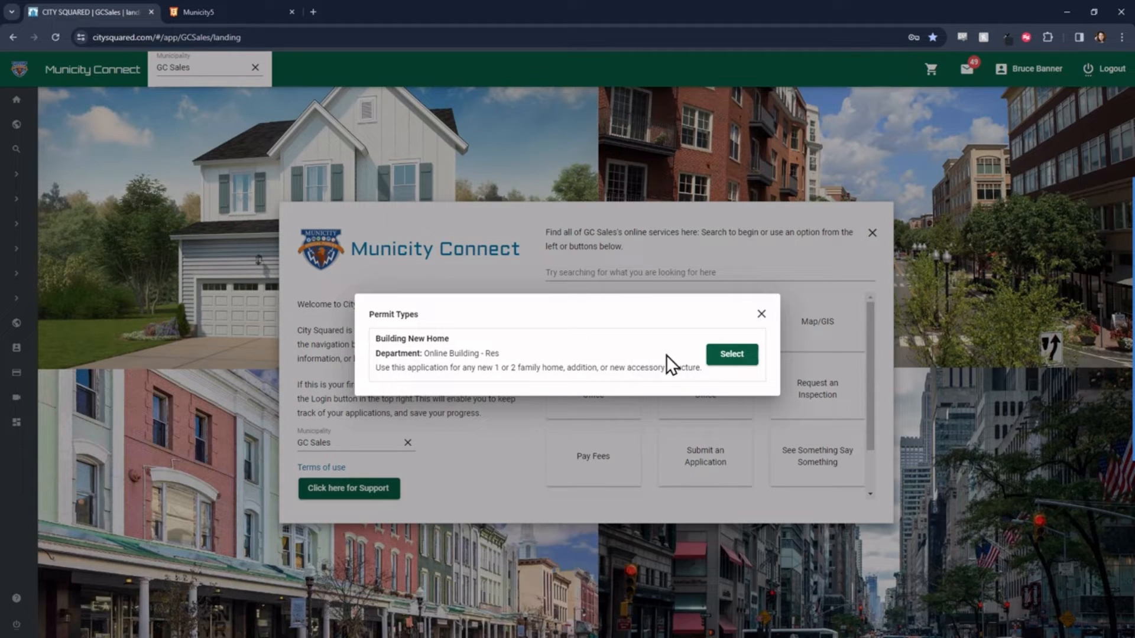
pyautogui.click(760, 315)
pyautogui.click(741, 309)
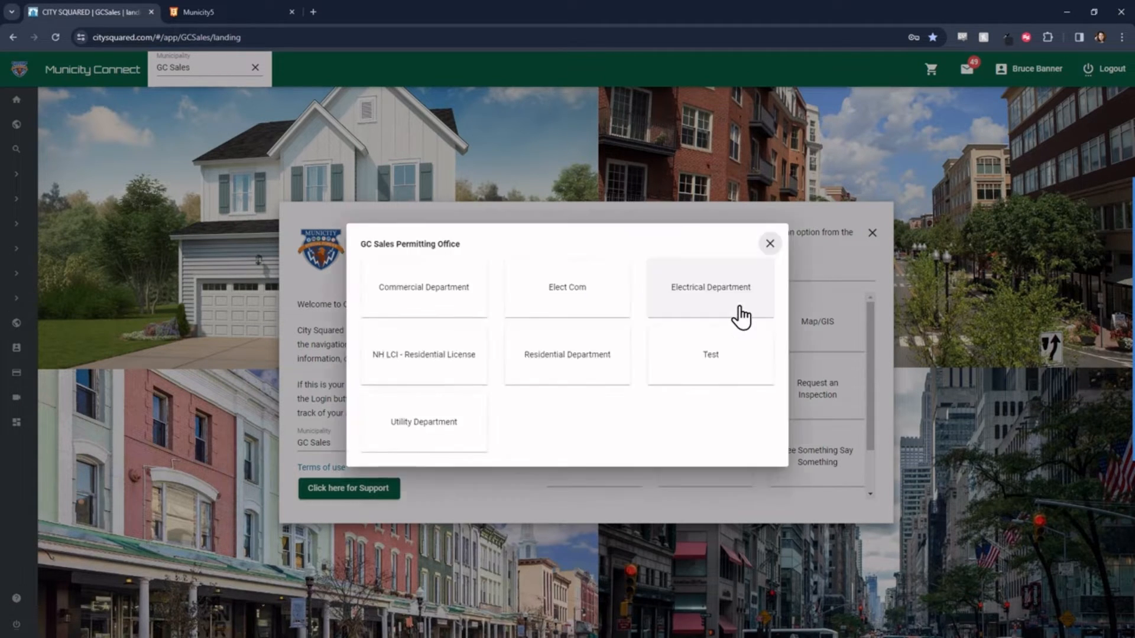
pyautogui.click(770, 246)
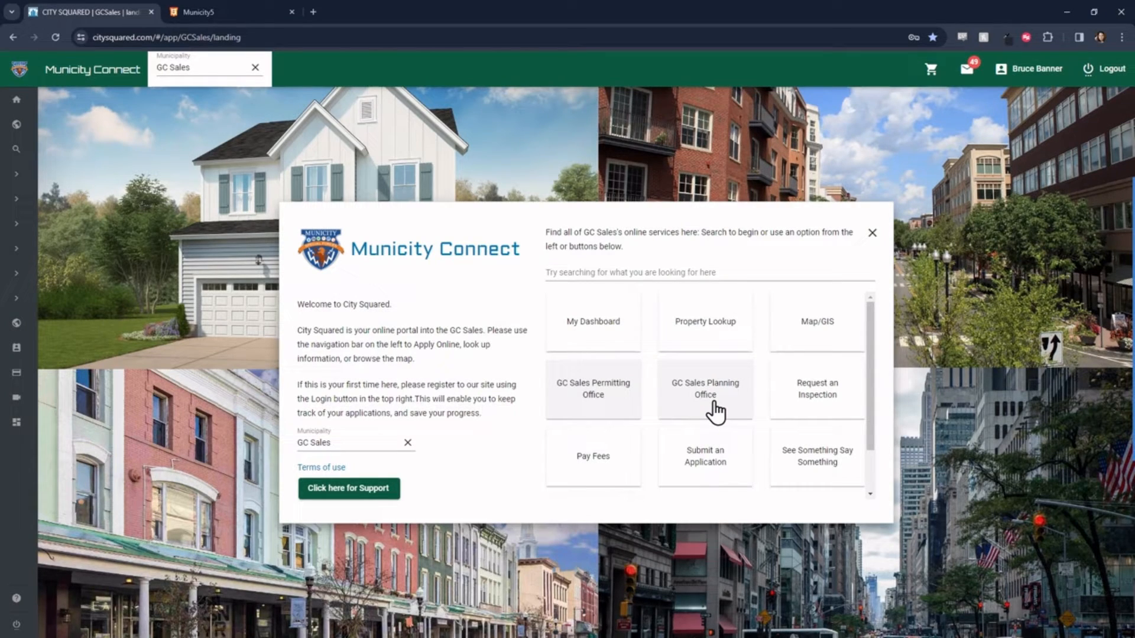
# Open the GC Sales Planning Office and point out the Subdivision 1 or 2 Lots option.
pyautogui.click(705, 391)
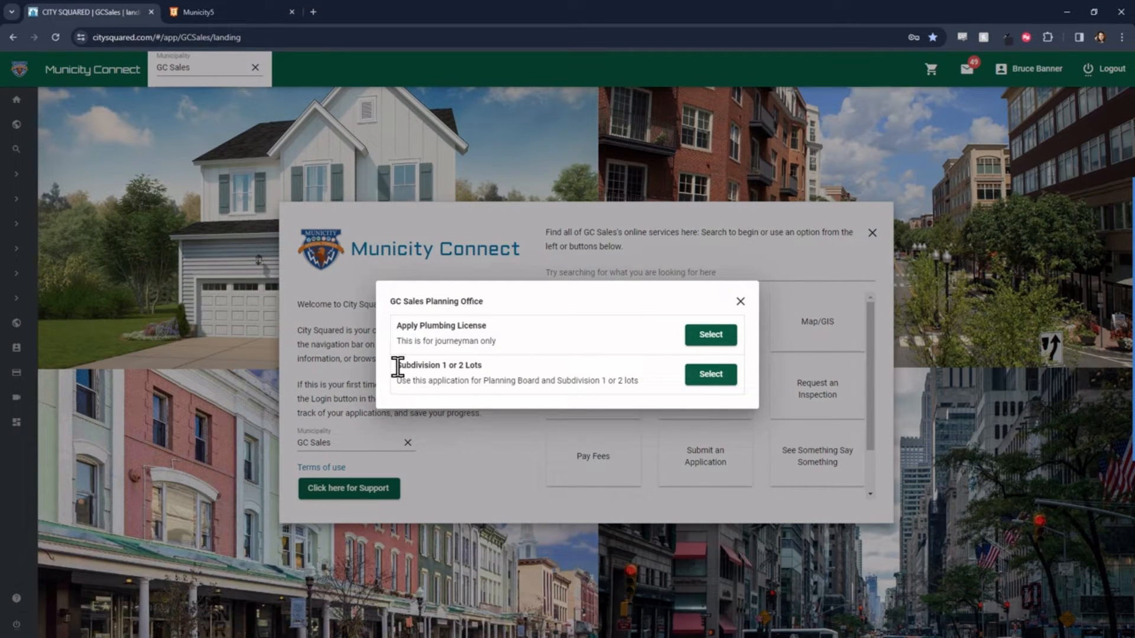
pyautogui.moveTo(398, 367); pyautogui.dragTo(443, 362)
pyautogui.click(402, 381)
# Start a Subdivision 1 or 2 Lots application with detailed description 'test test'.
pyautogui.click(711, 374)
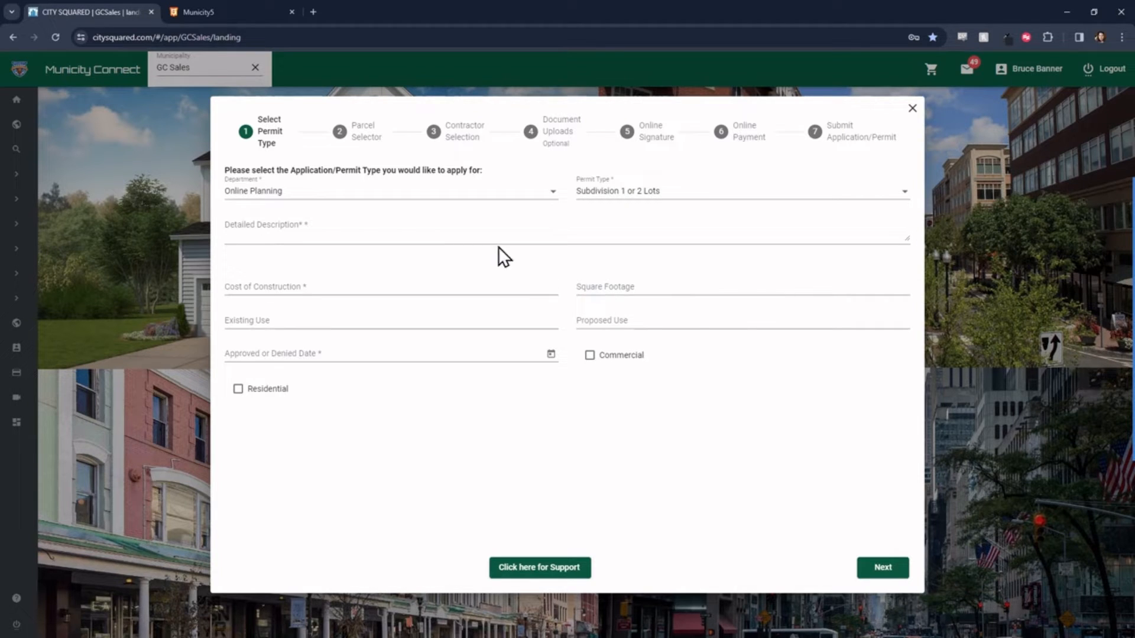
pyautogui.click(468, 236)
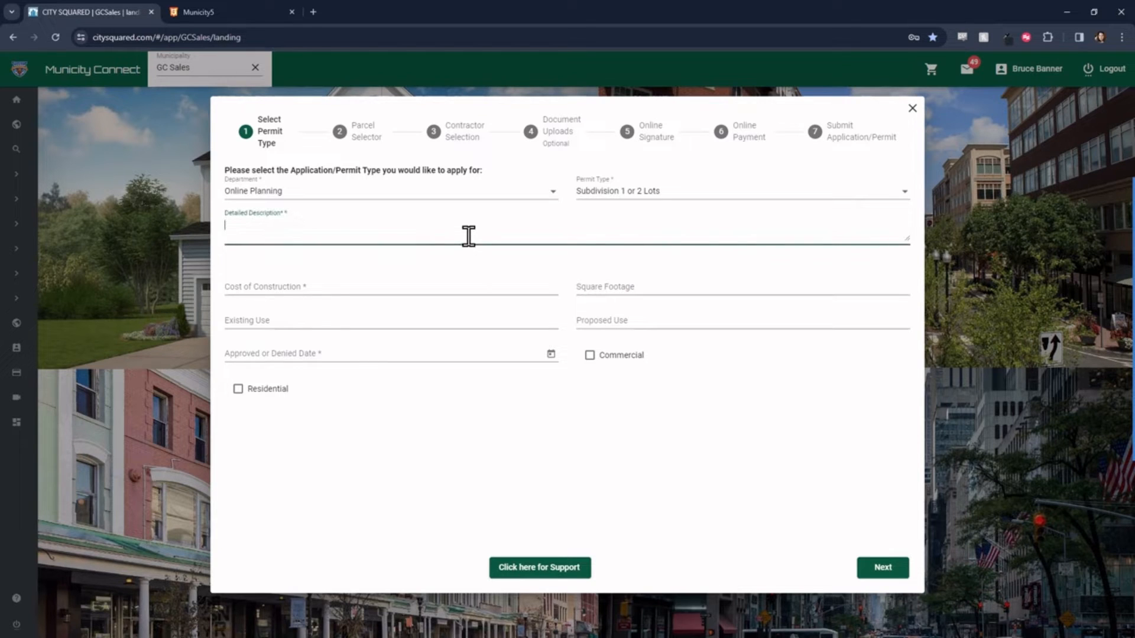
pyautogui.click(469, 284)
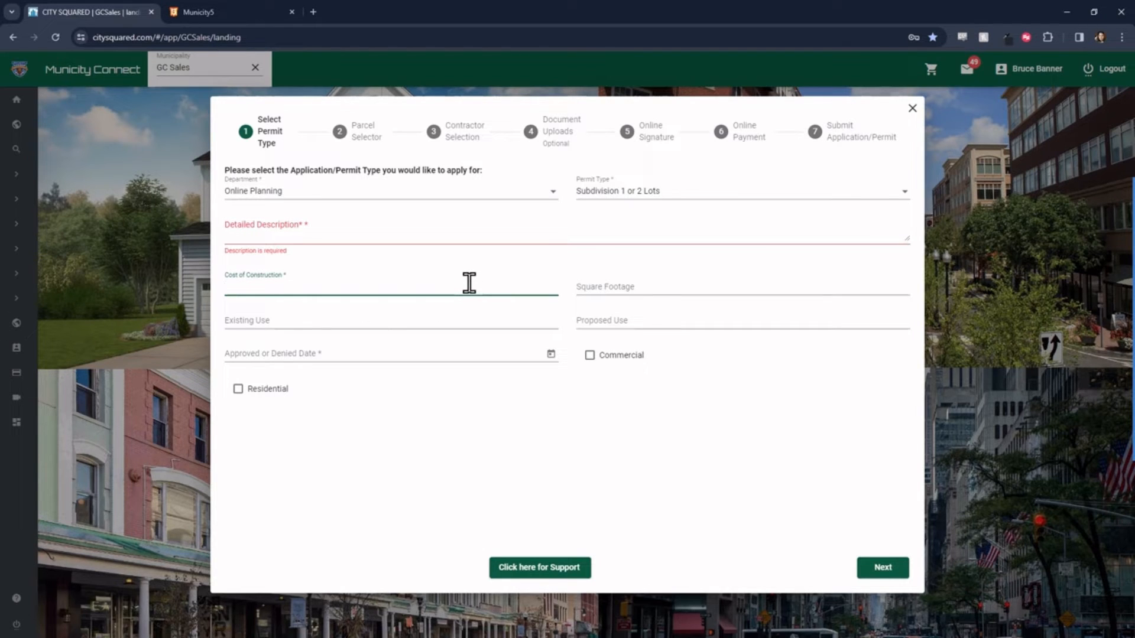
pyautogui.click(416, 231)
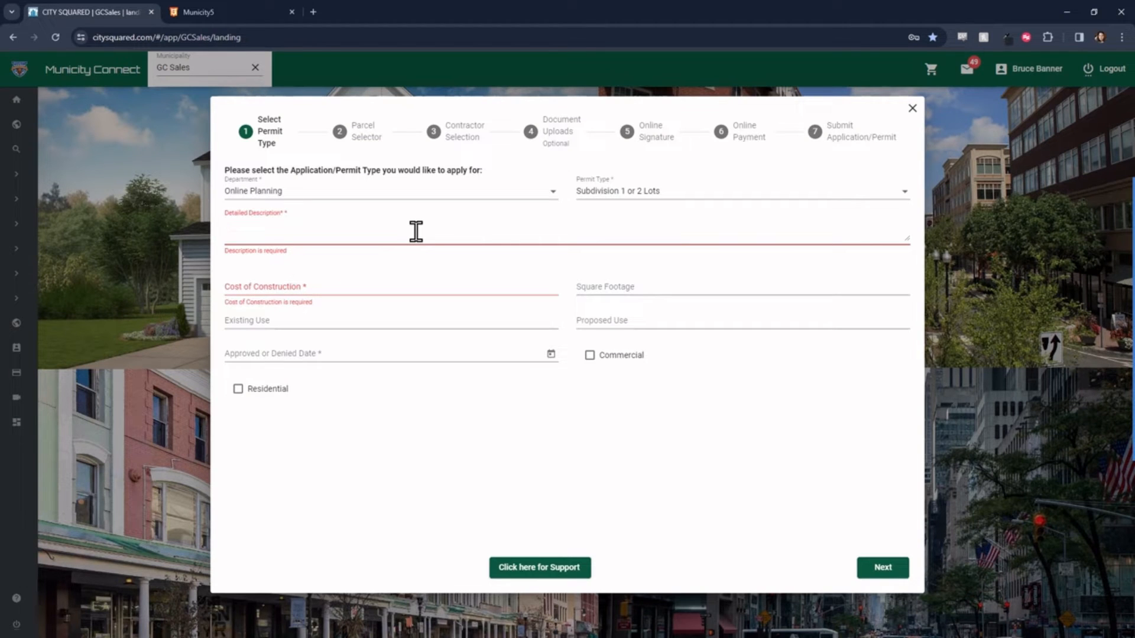
pyautogui.write('tes tes')
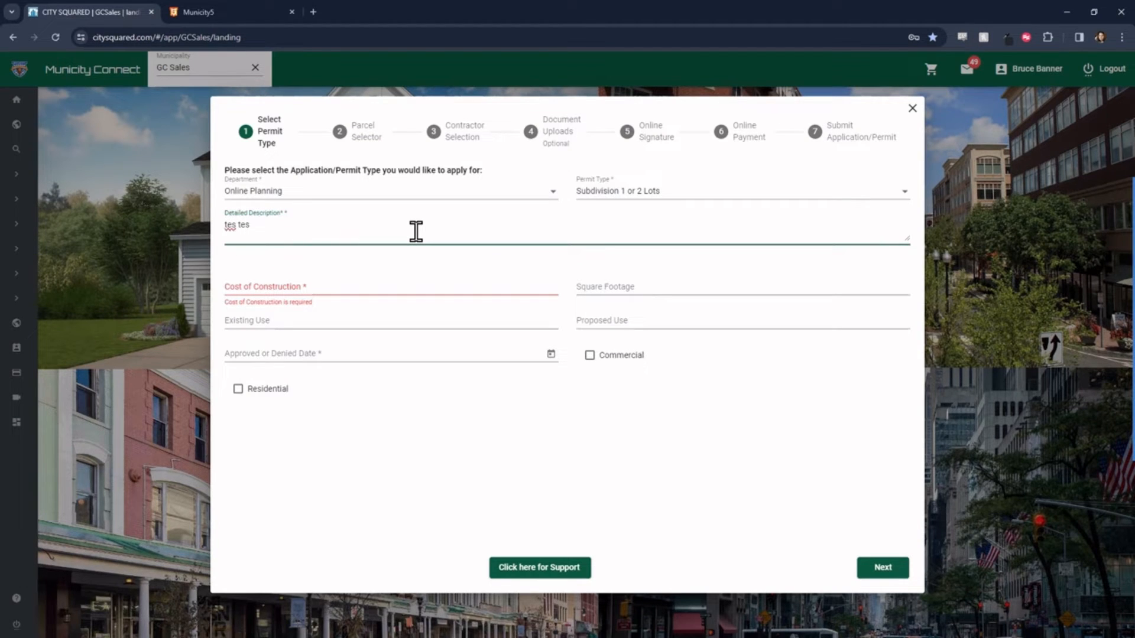
pyautogui.press('BackSpace')
pyautogui.press('BackSpace')
pyautogui.press('BackSpace')
pyautogui.press('BackSpace')
pyautogui.write('t test')
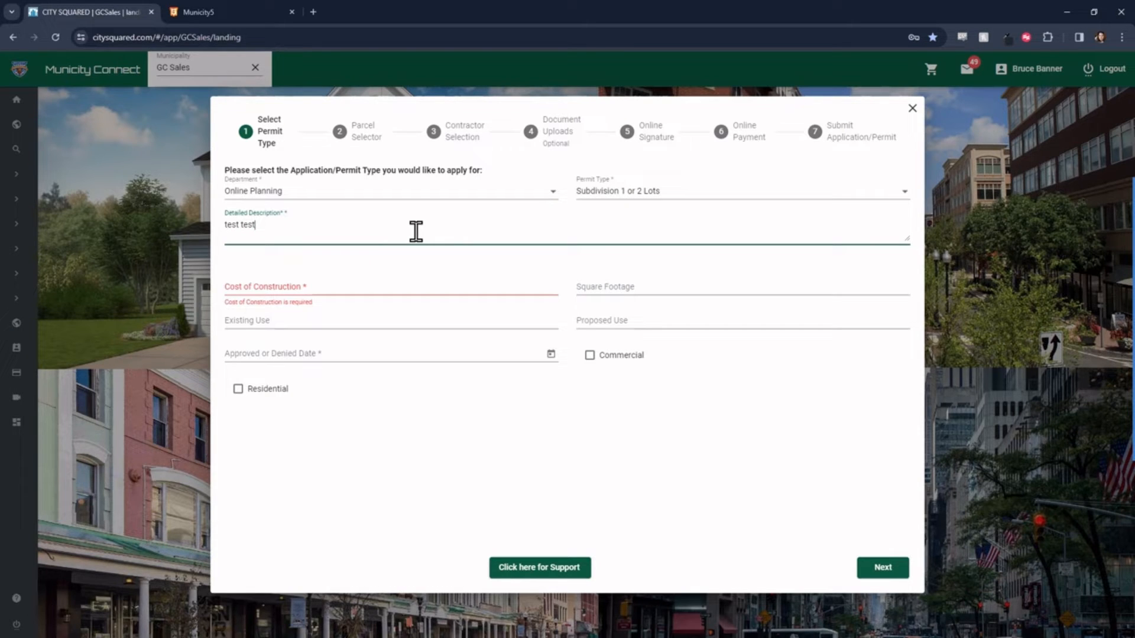
# Enter cost of construction 15000 and approved date 3/7/2024, then continue.
pyautogui.click(318, 286)
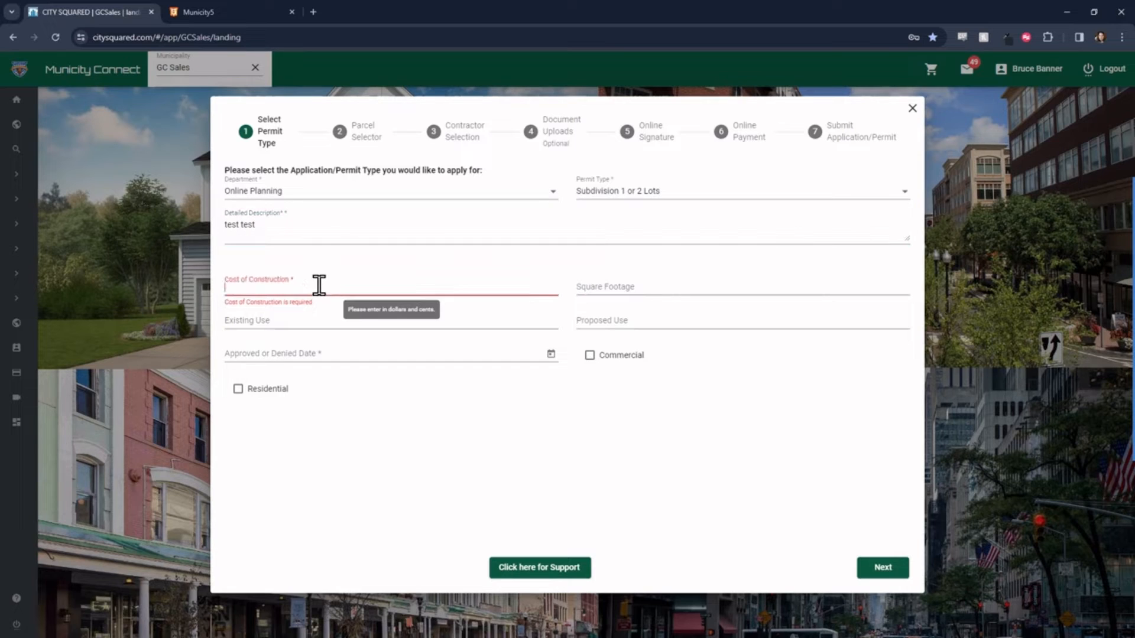
pyautogui.write('15000')
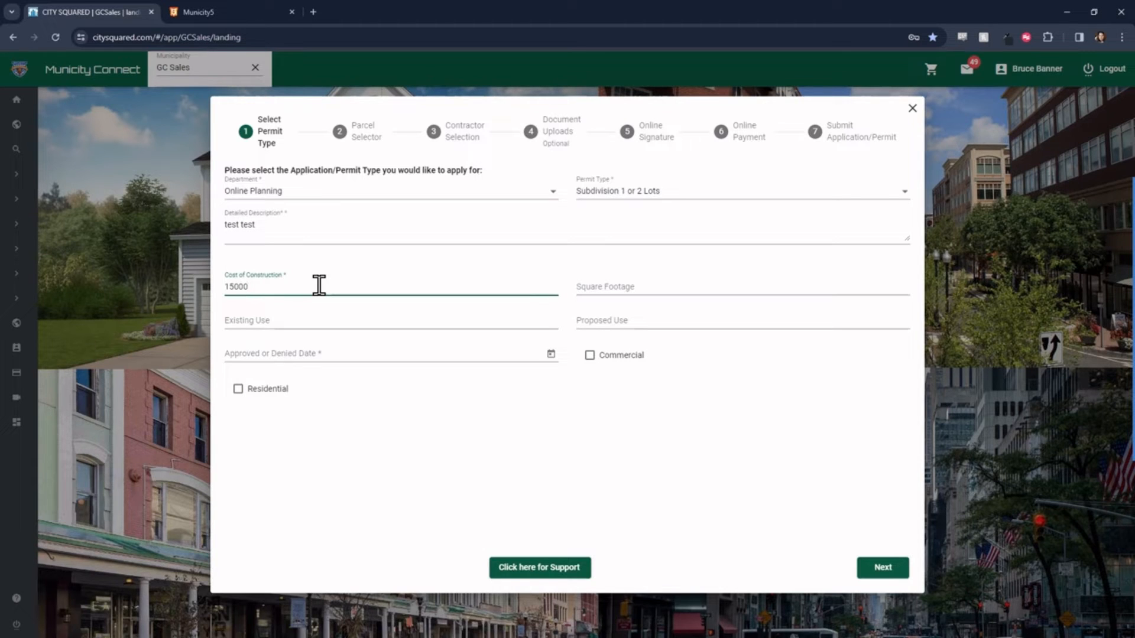
pyautogui.click(550, 355)
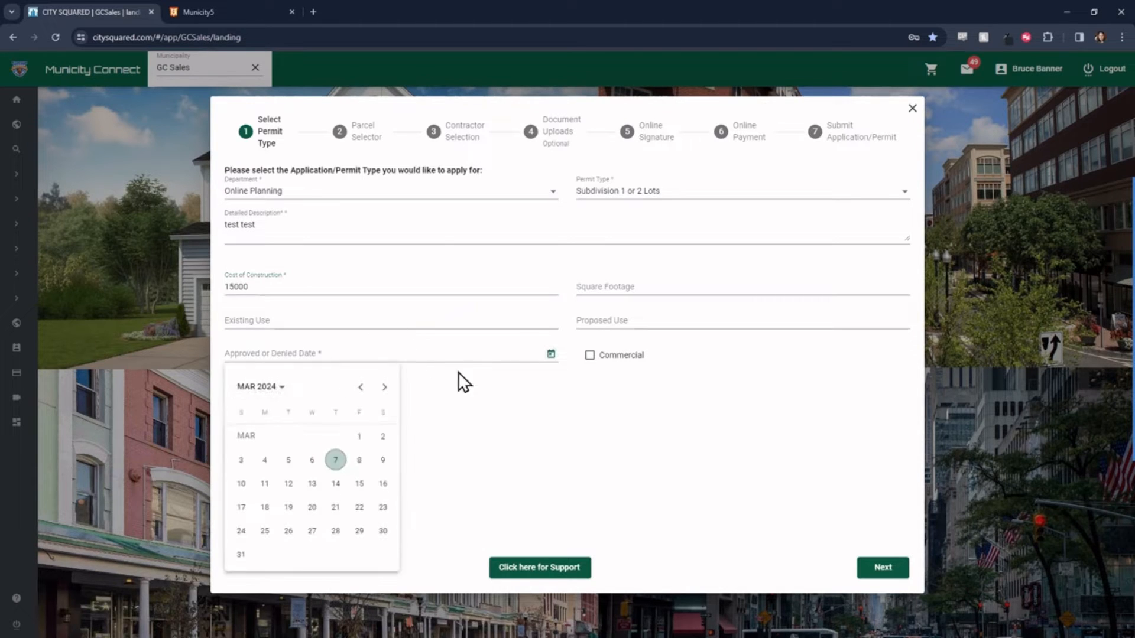
pyautogui.click(335, 459)
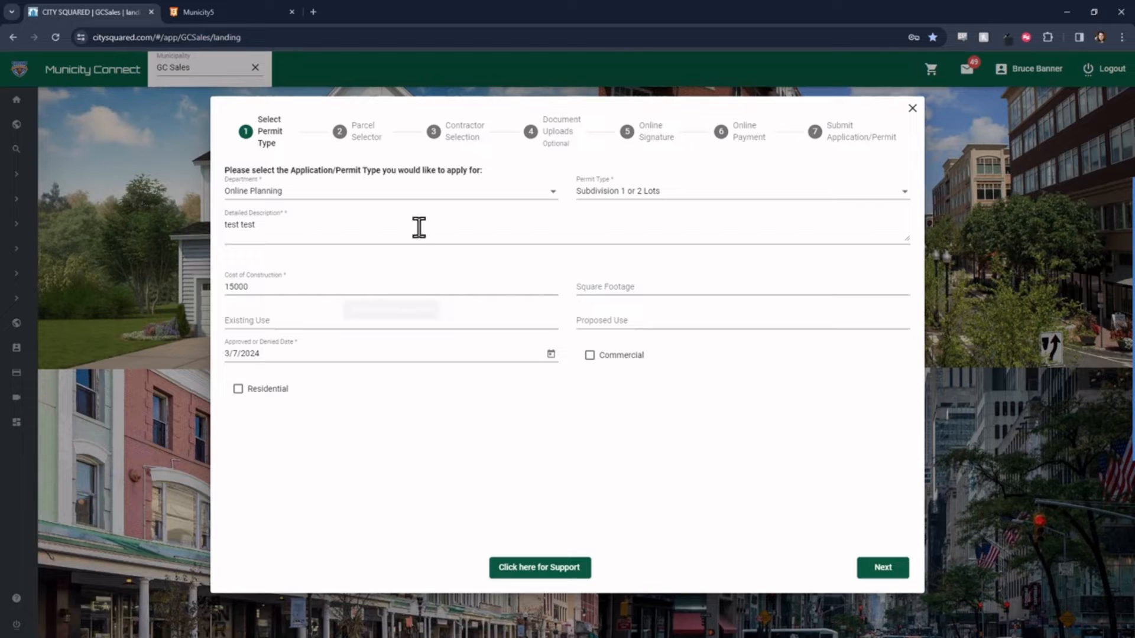
pyautogui.click(874, 568)
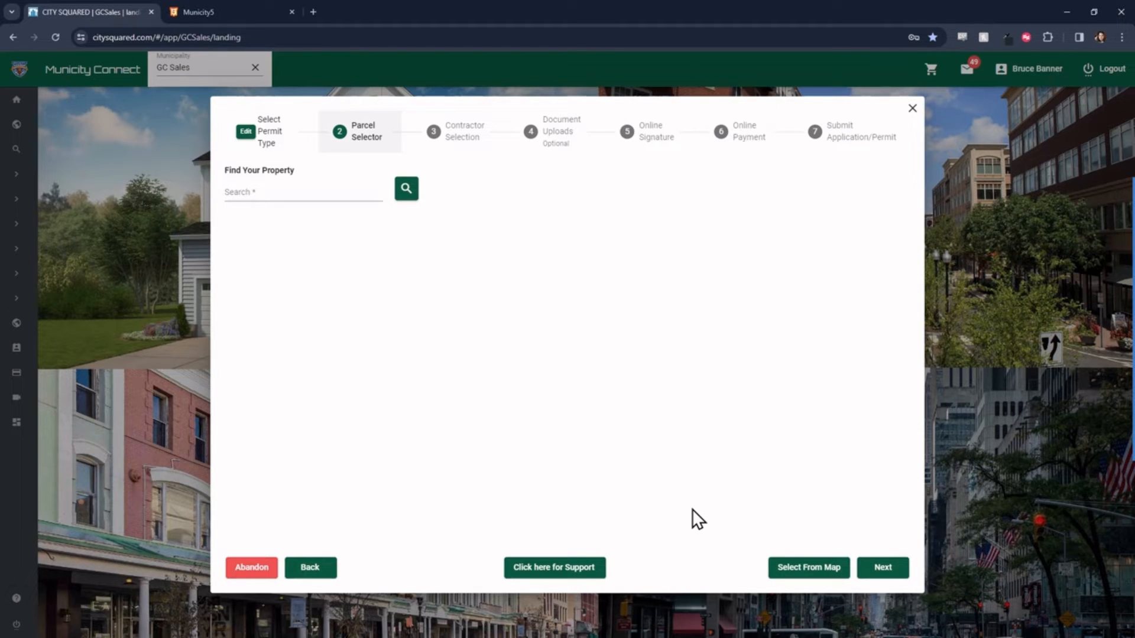
# Search '53 capri' and add 53 Capri St. (parcel 118.11-1-10) to the application.
pyautogui.click(319, 195)
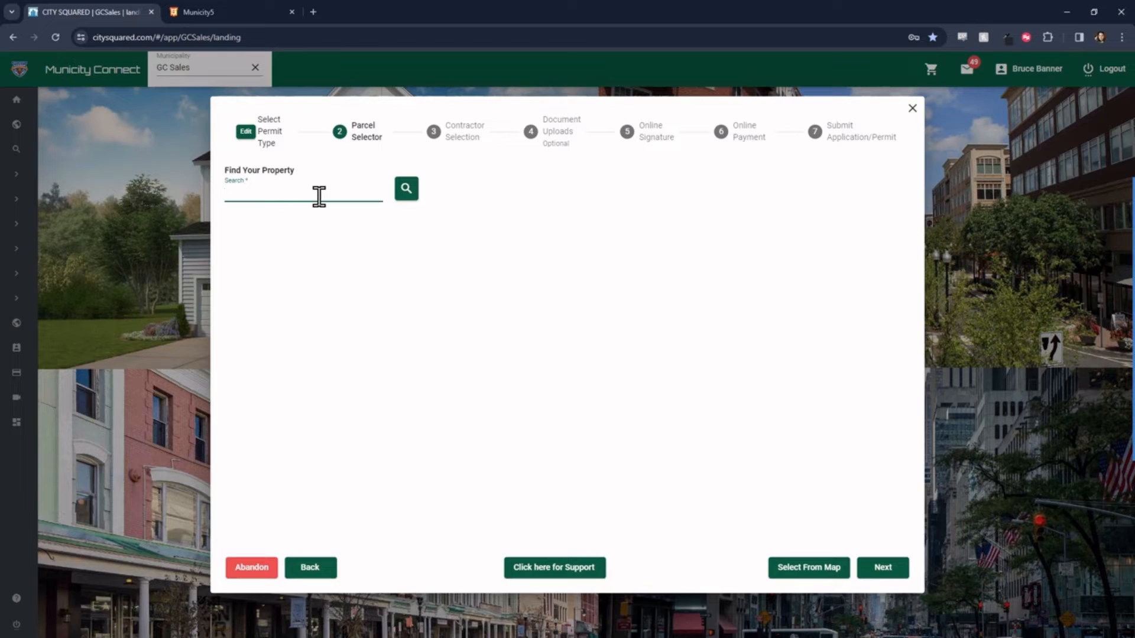
pyautogui.write('53 capri')
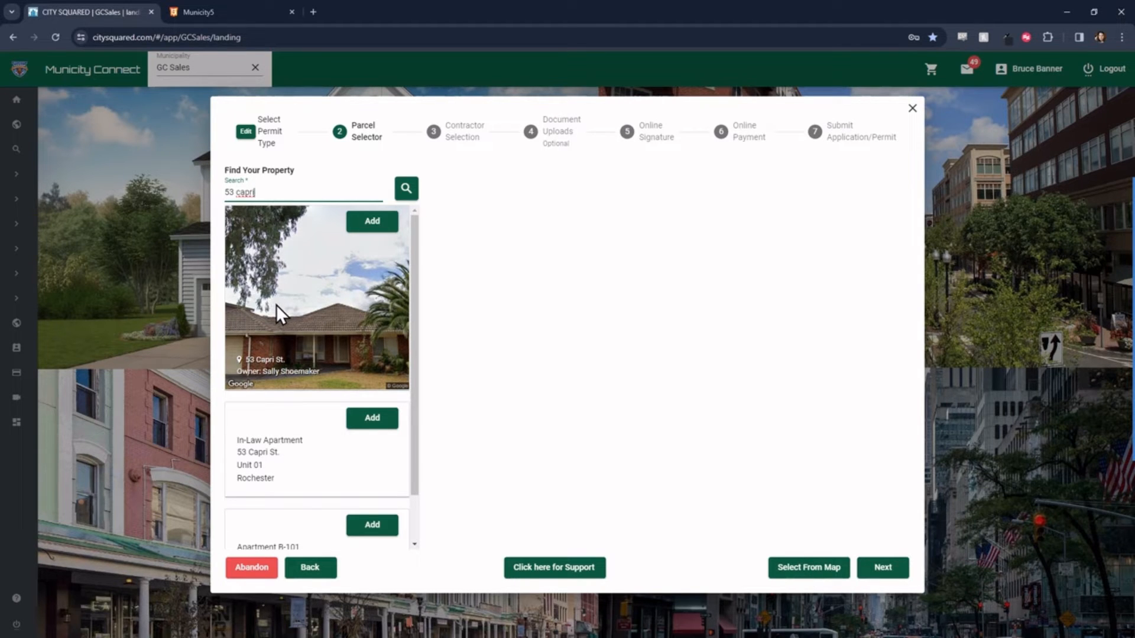
pyautogui.scroll(-1, 275, 305)
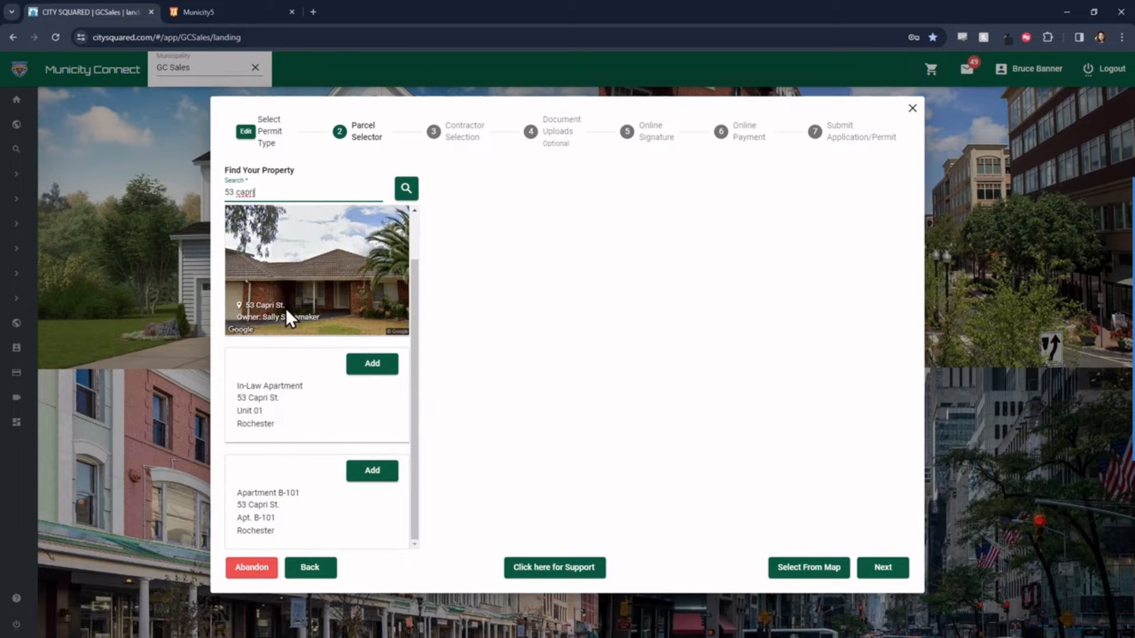
pyautogui.scroll(1, 298, 379)
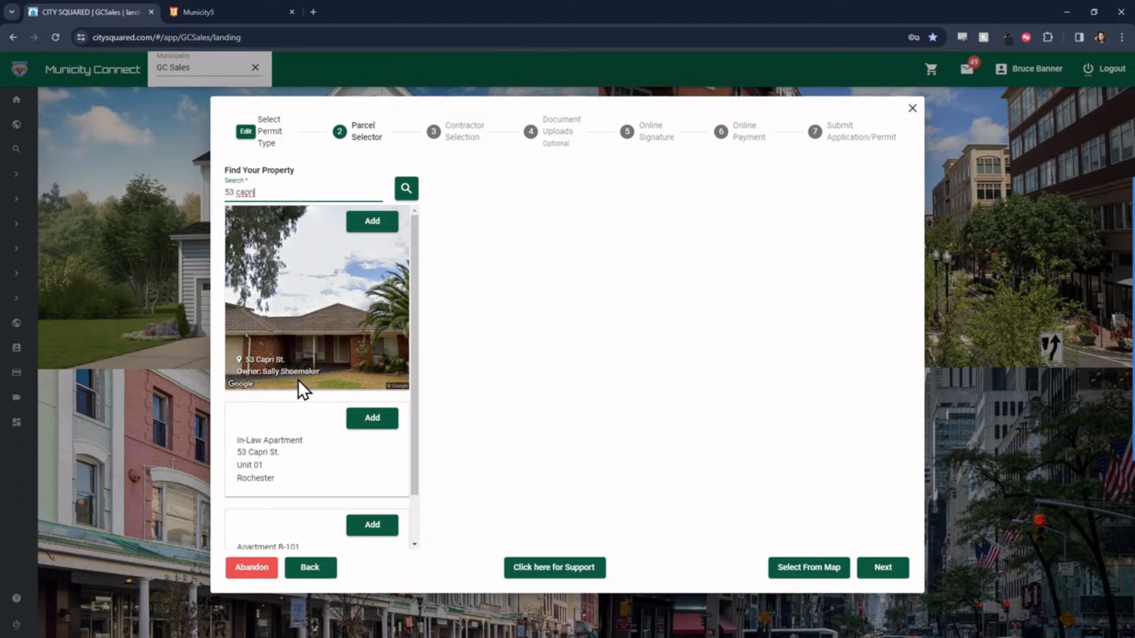
pyautogui.click(355, 232)
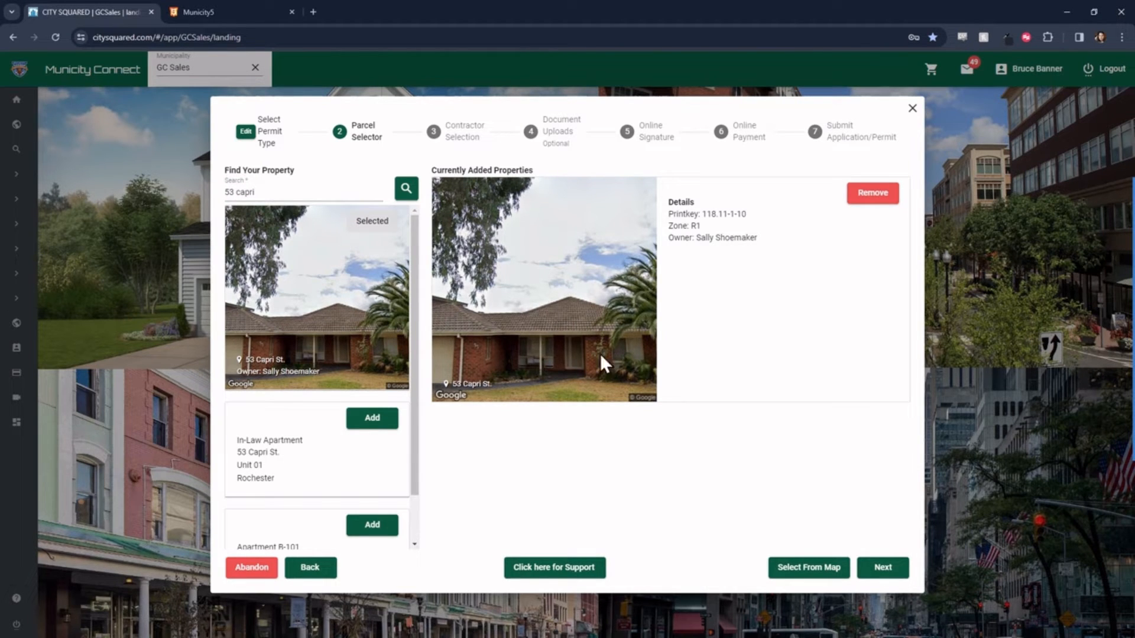
# Check the property on the map, then return to the wizard and continue.
pyautogui.click(810, 568)
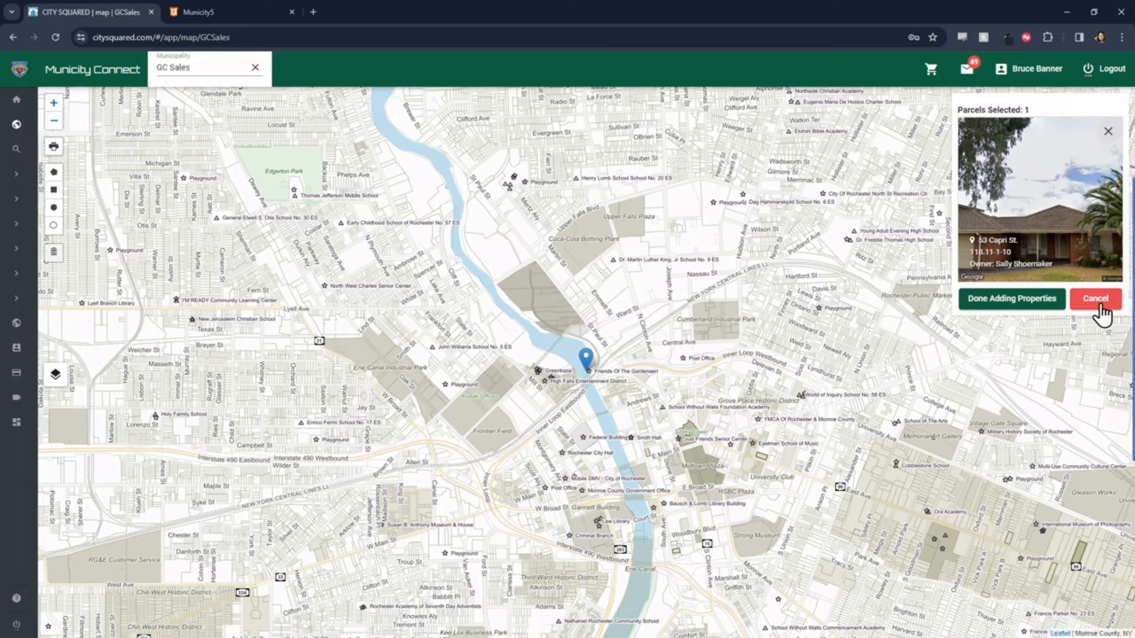
pyautogui.click(1098, 304)
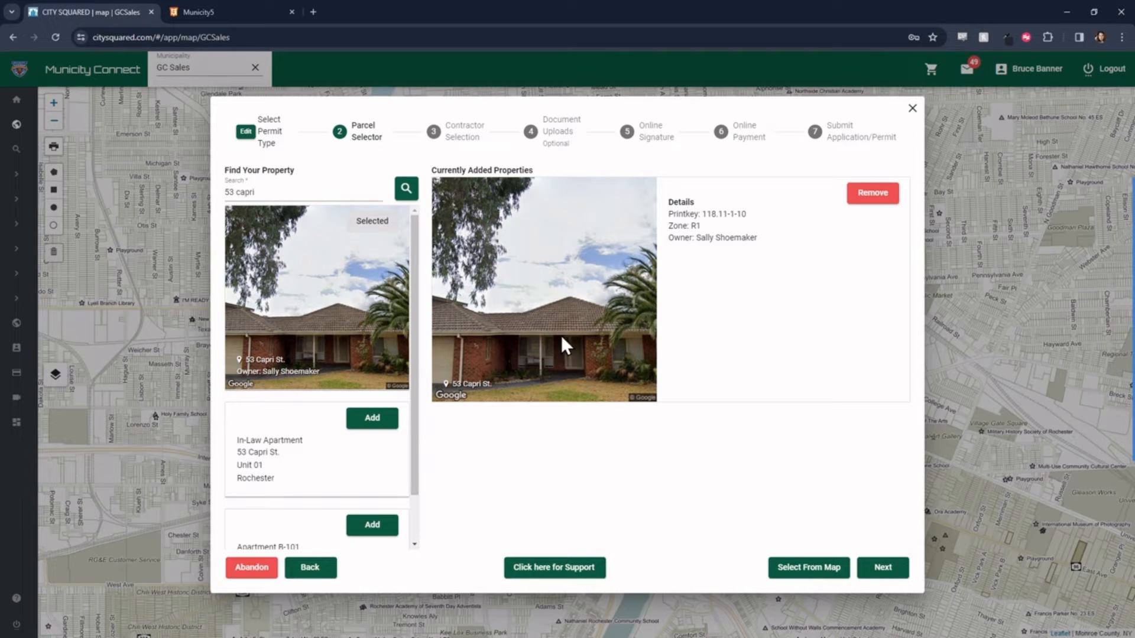
pyautogui.click(881, 569)
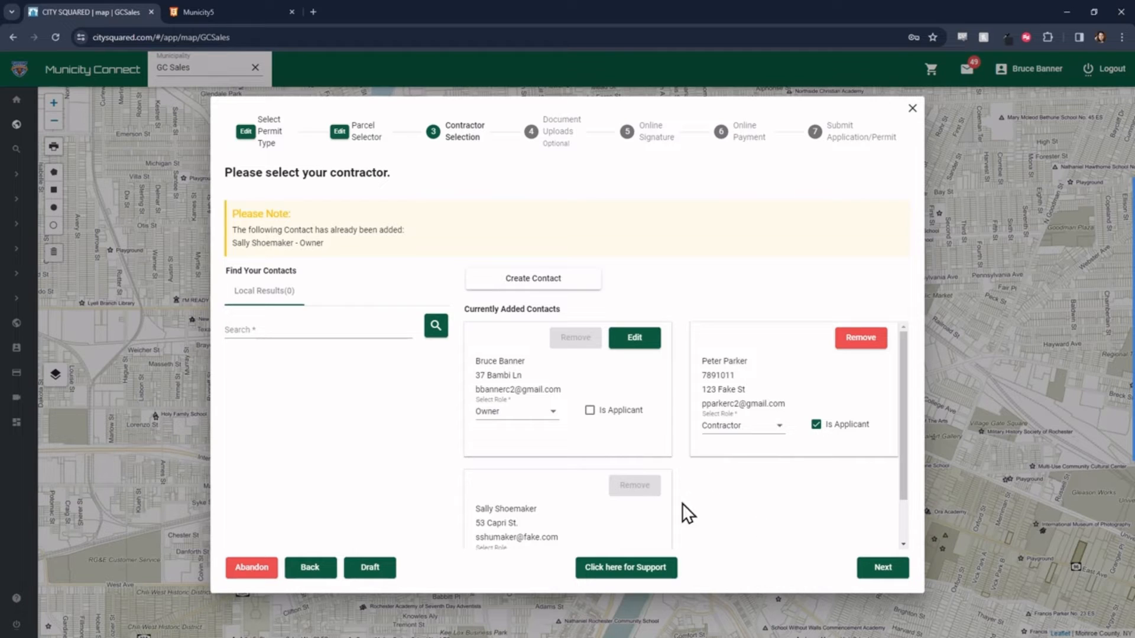
# Set the first contact's role to Contractor and mark it as the applicant.
pyautogui.click(544, 415)
pyautogui.scroll(2, 520, 420)
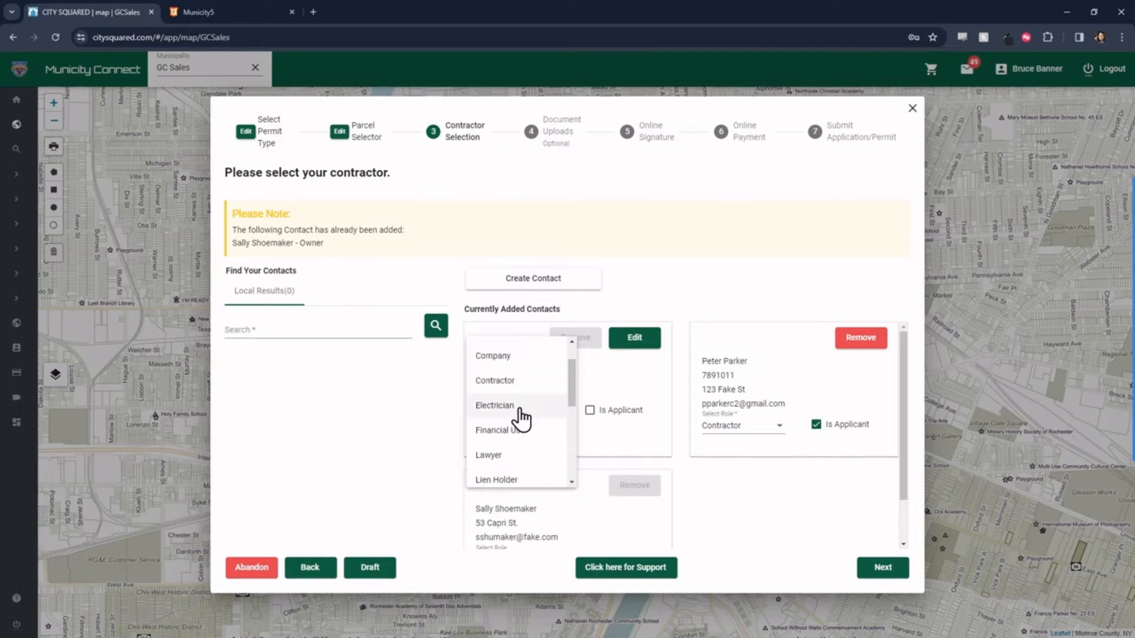
pyautogui.click(498, 382)
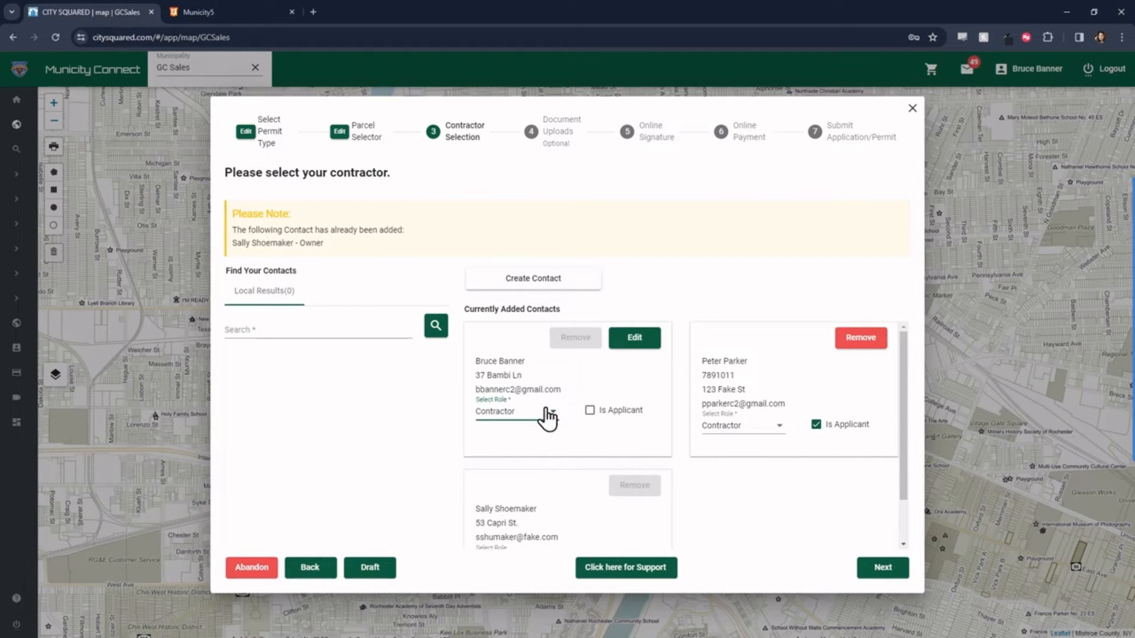
pyautogui.click(589, 410)
# Search contacts for a person by name, then begin creating a new contact.
pyautogui.click(336, 336)
pyautogui.write('terry')
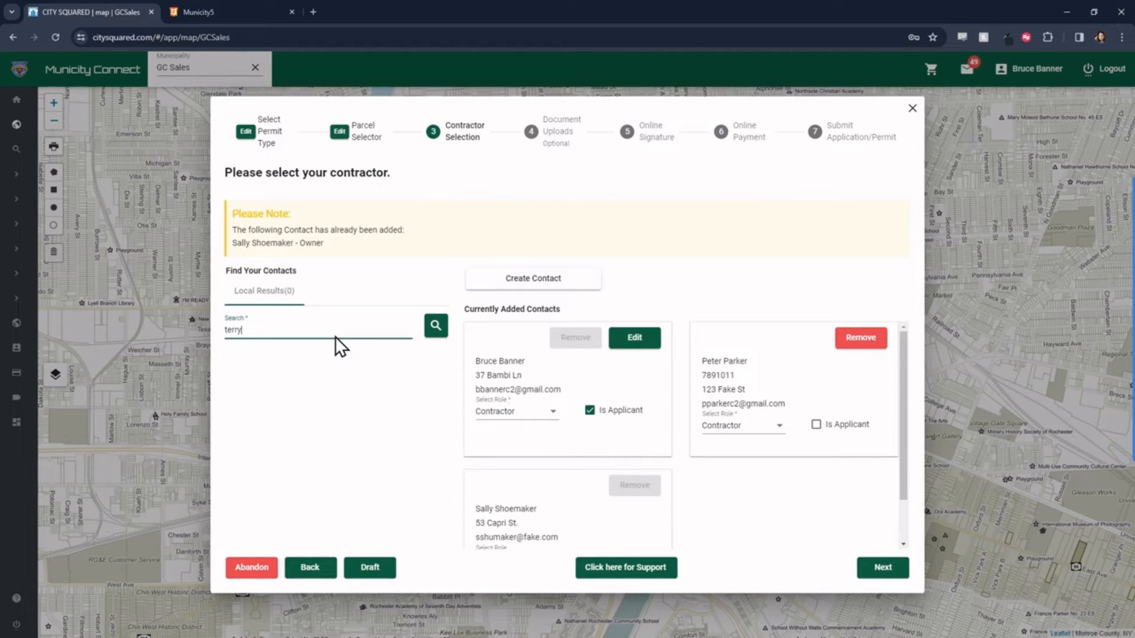
pyautogui.write(' silver')
pyautogui.press('Return')
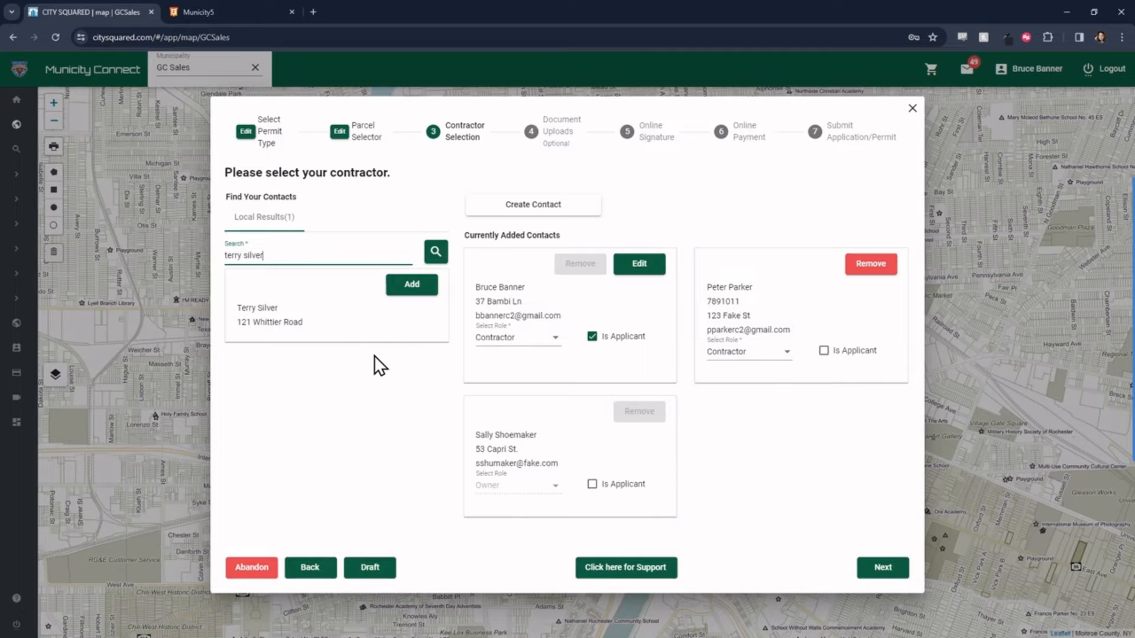
pyautogui.click(491, 208)
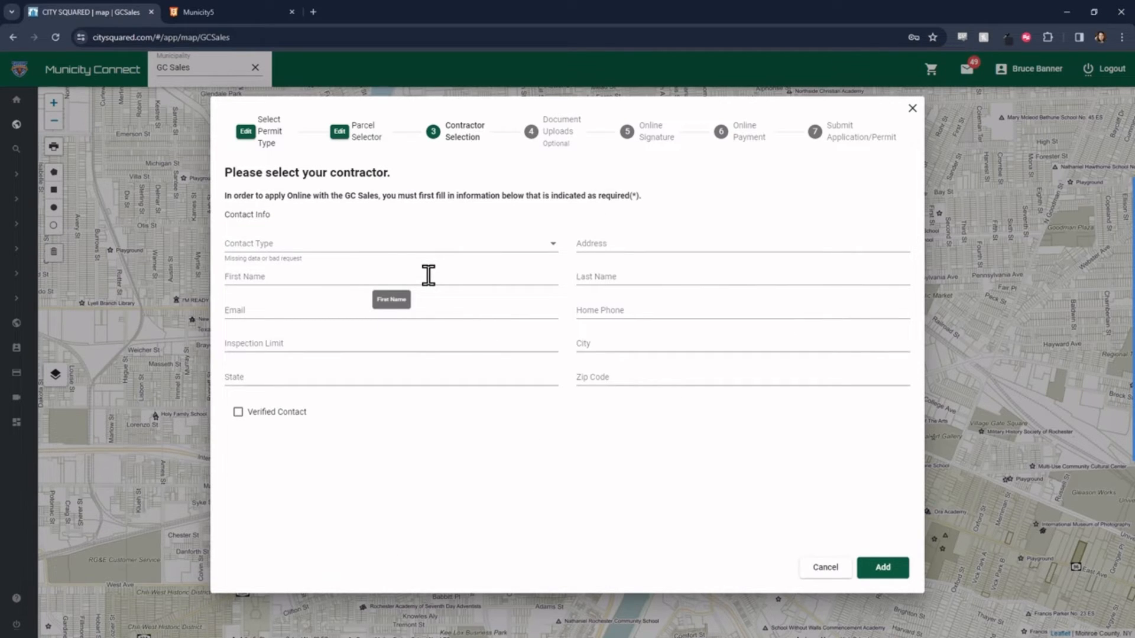
# Discard the new contact form and advance from Contractor Selection to Document Uploads.
pyautogui.click(823, 568)
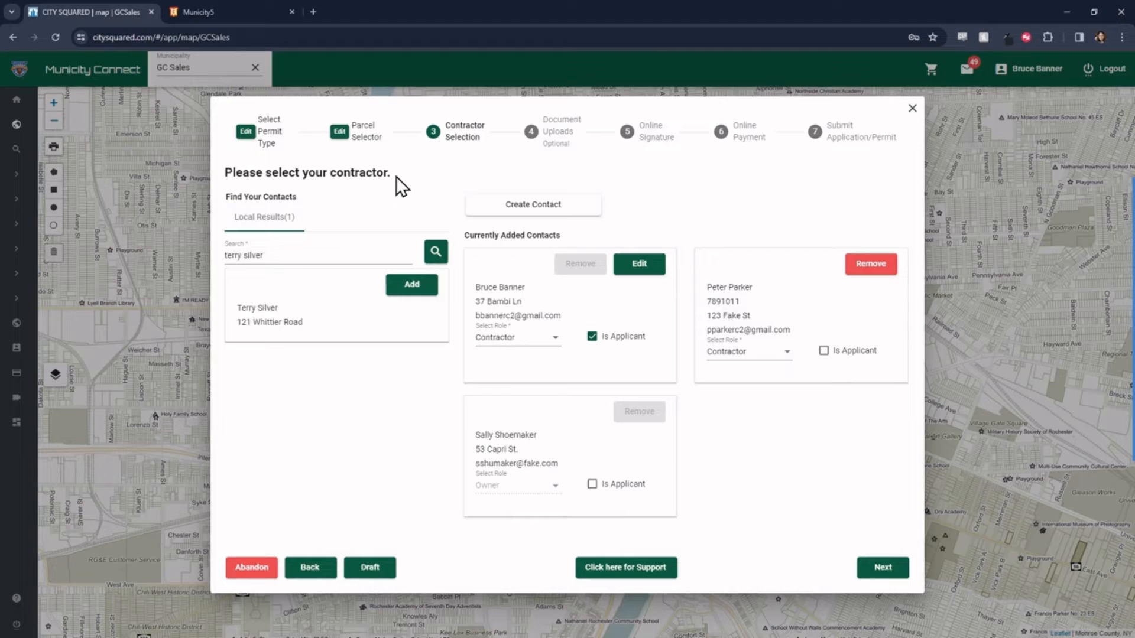
pyautogui.moveTo(396, 176); pyautogui.dragTo(226, 185)
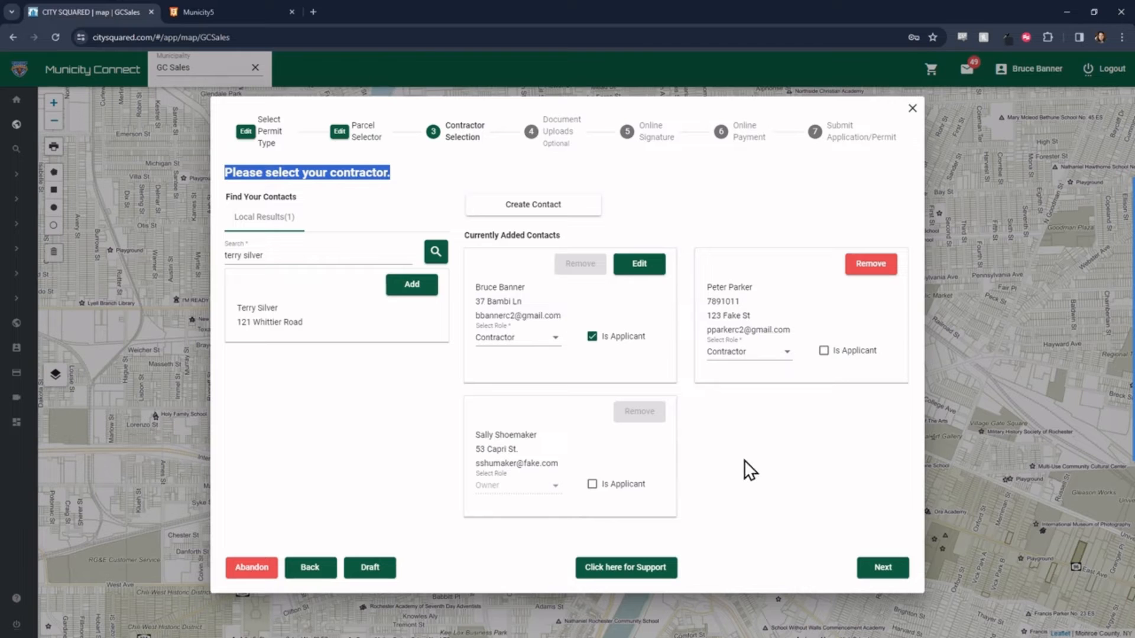
pyautogui.click(880, 569)
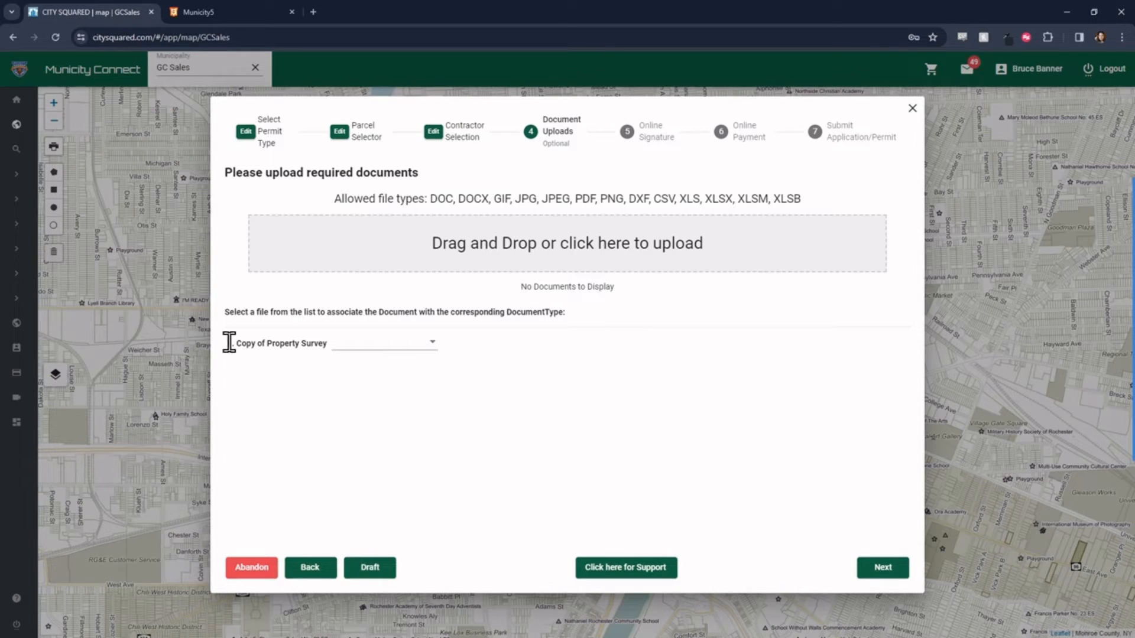
# Upload the Plans Cycle 1 Proposal PDF from the Plan Review folder.
pyautogui.moveTo(234, 343); pyautogui.dragTo(325, 348)
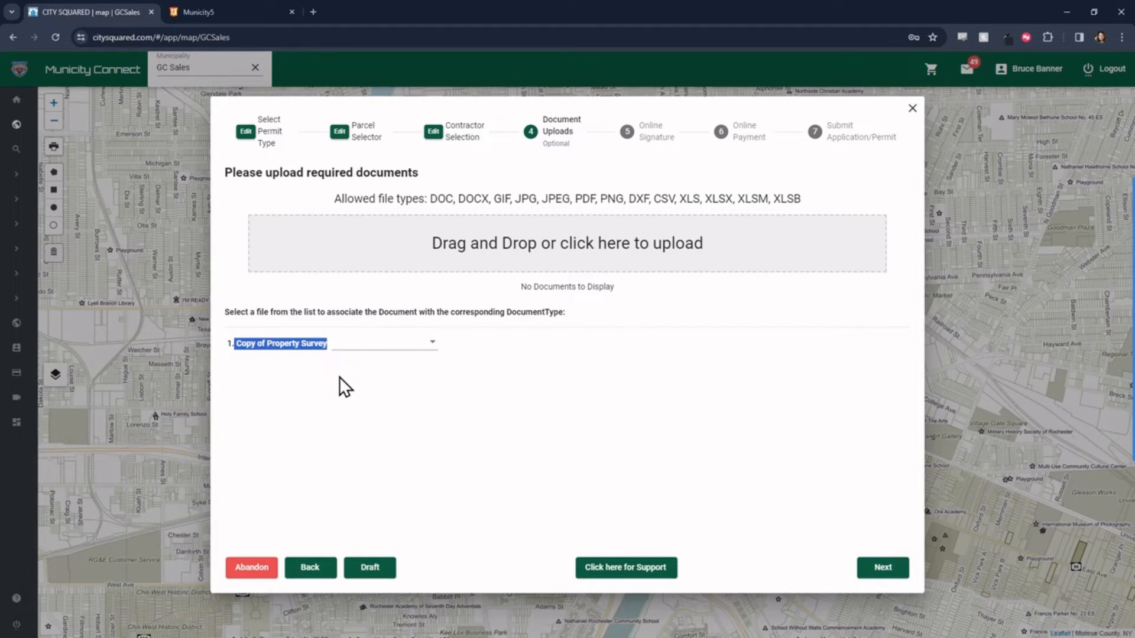
pyautogui.click(283, 363)
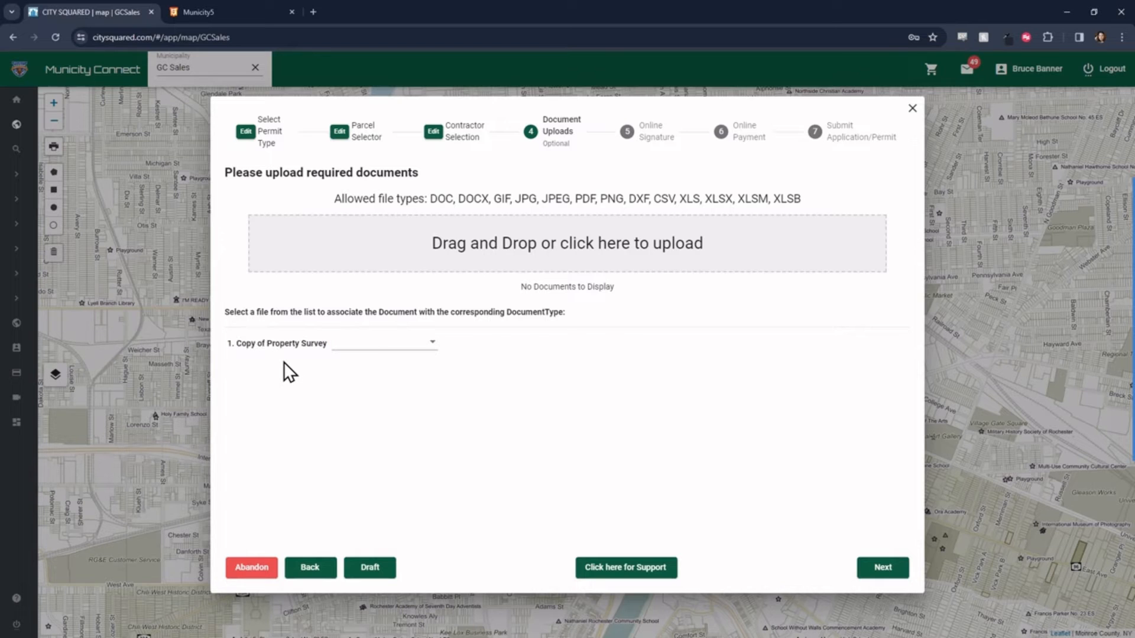
pyautogui.click(523, 243)
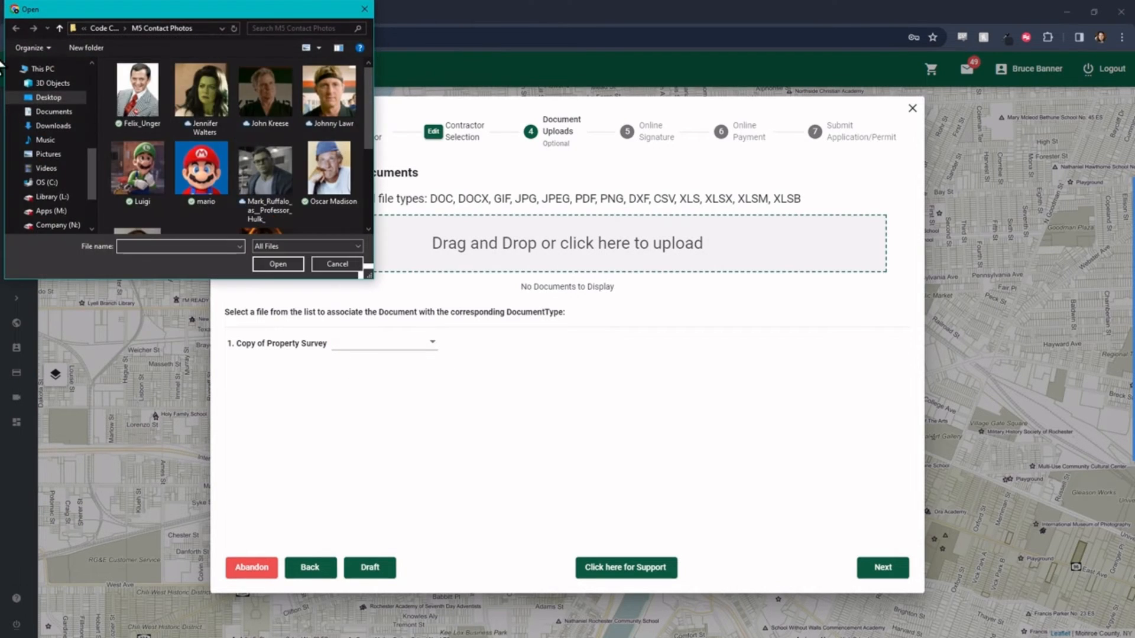
pyautogui.click(108, 27)
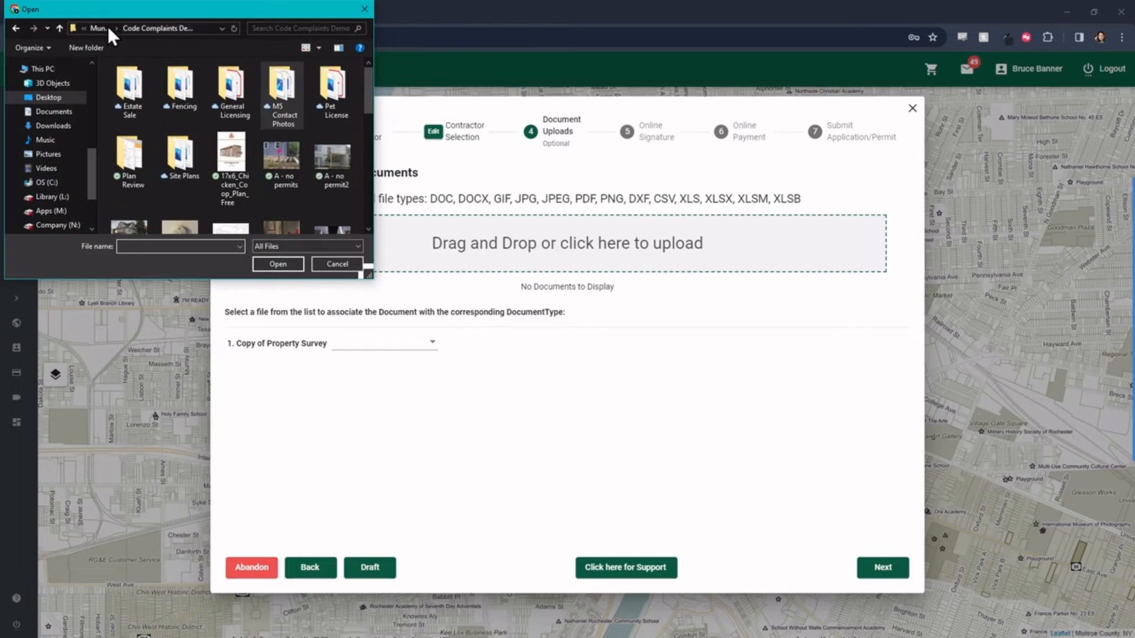
pyautogui.doubleClick(137, 158)
pyautogui.click(149, 94)
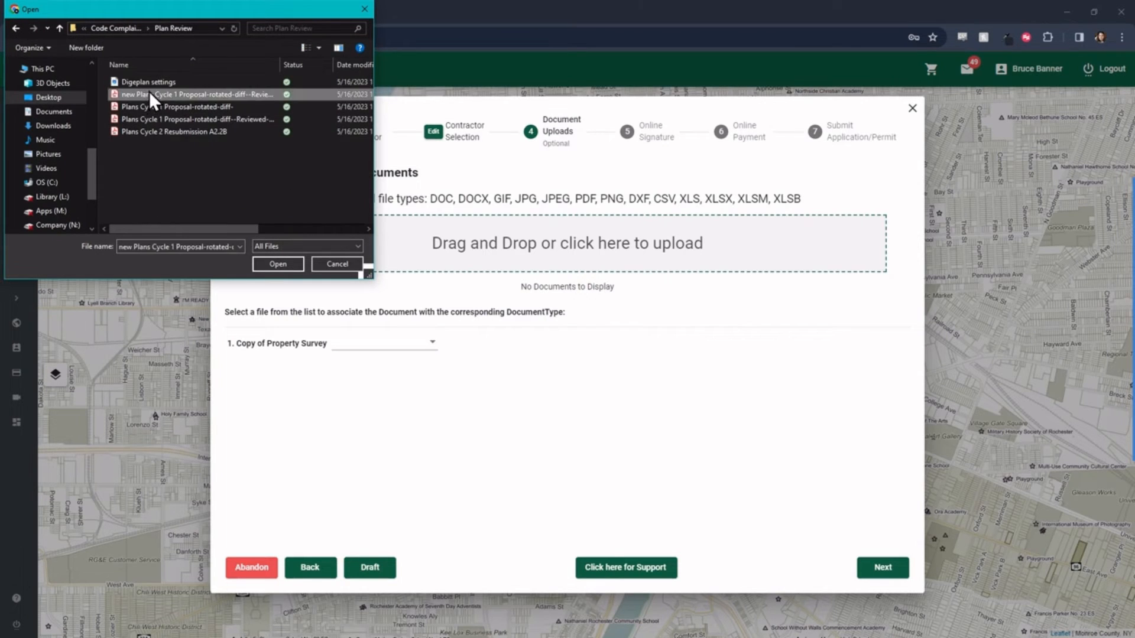
pyautogui.click(188, 107)
pyautogui.click(288, 264)
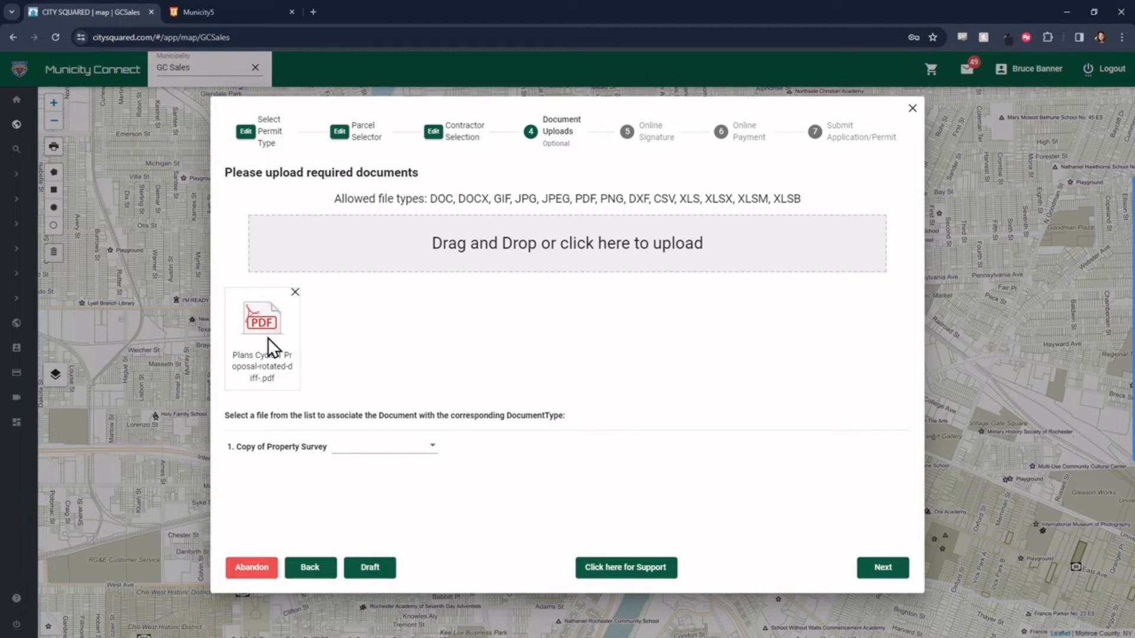
# Assign the plans PDF to Copy of Property Survey and advance to Online Signature.
pyautogui.click(390, 450)
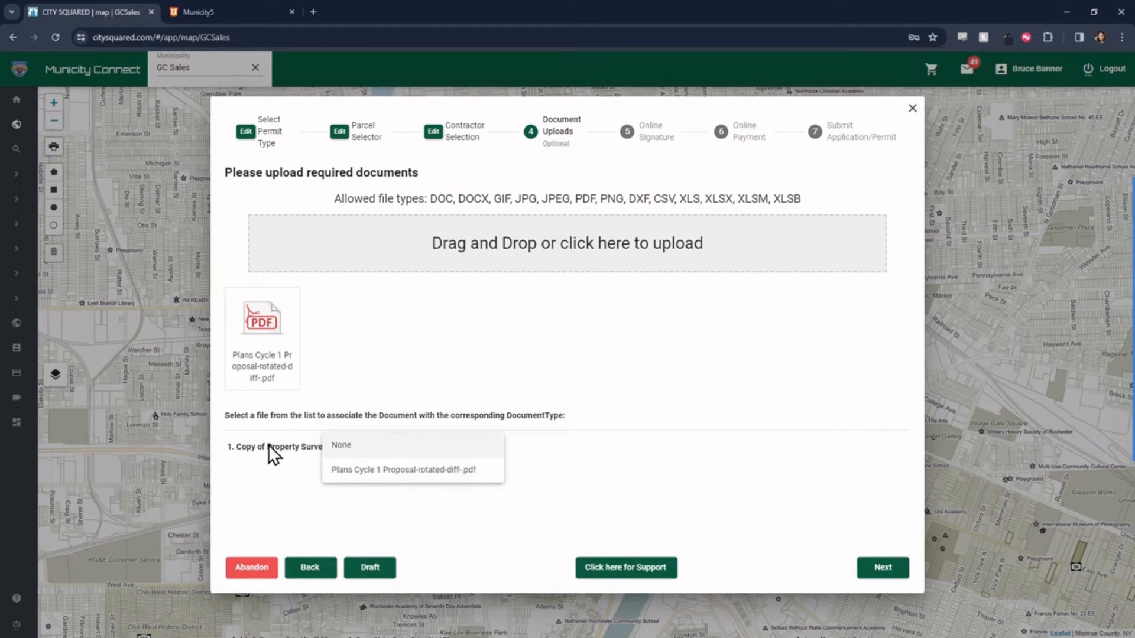
pyautogui.click(357, 470)
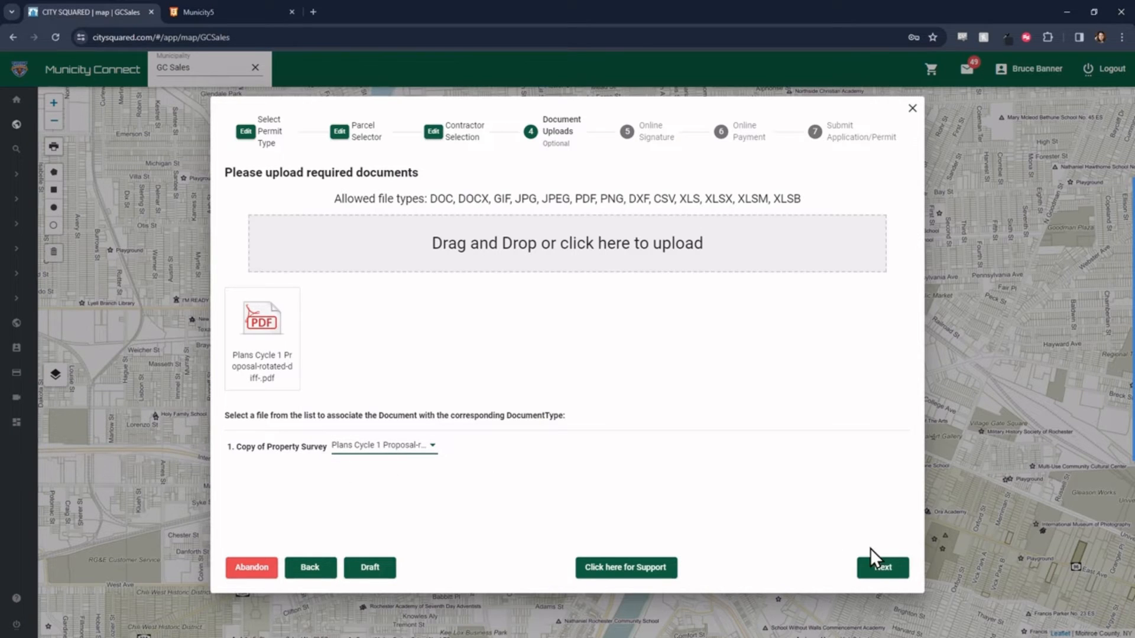
pyautogui.click(889, 573)
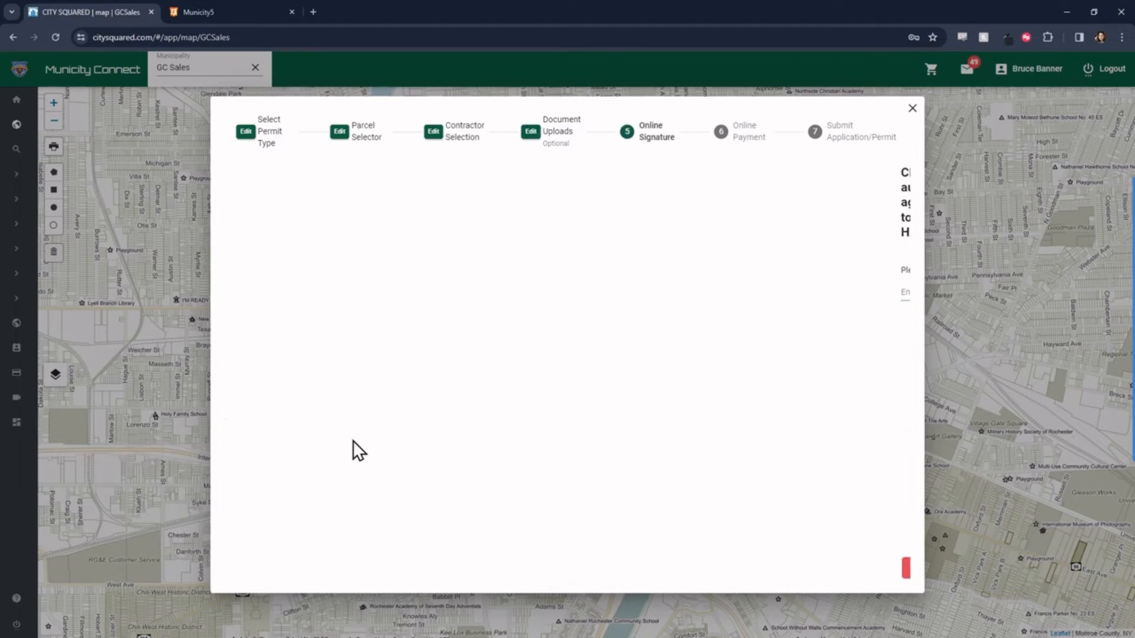
pyautogui.click(311, 576)
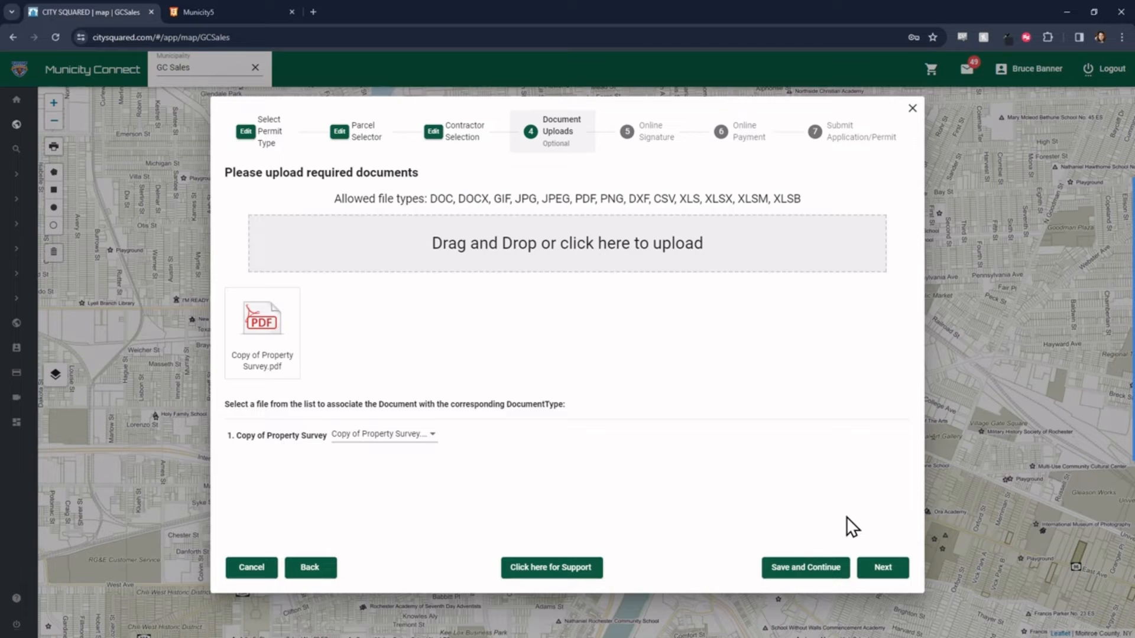
pyautogui.click(875, 569)
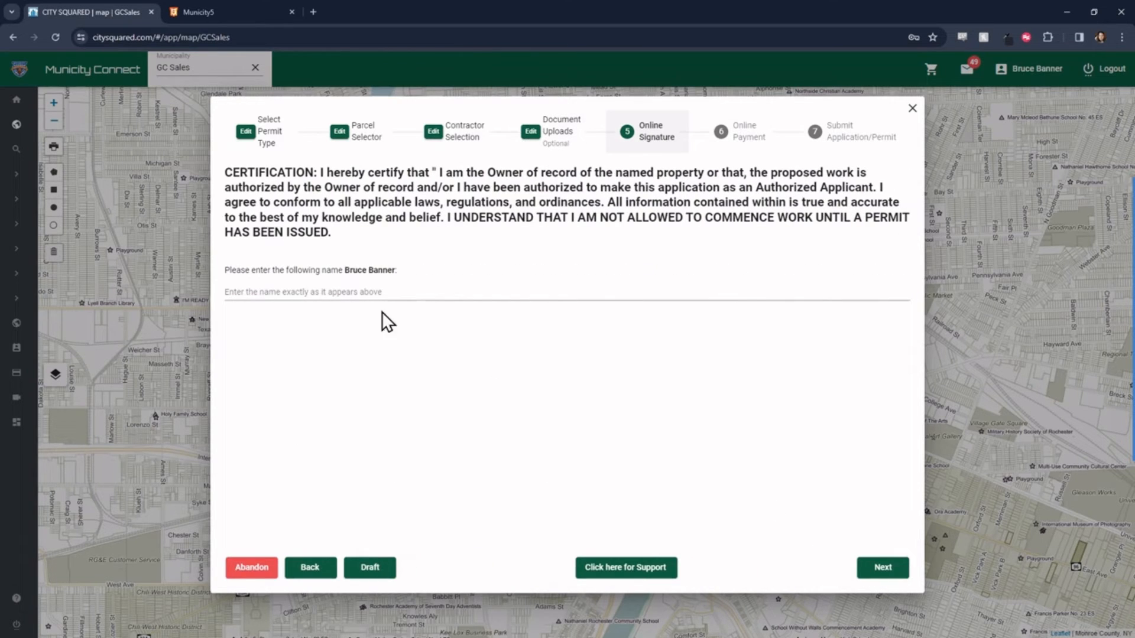
# Sign the certification with the applicant's full name and continue to the $500.00 payment step.
pyautogui.click(350, 292)
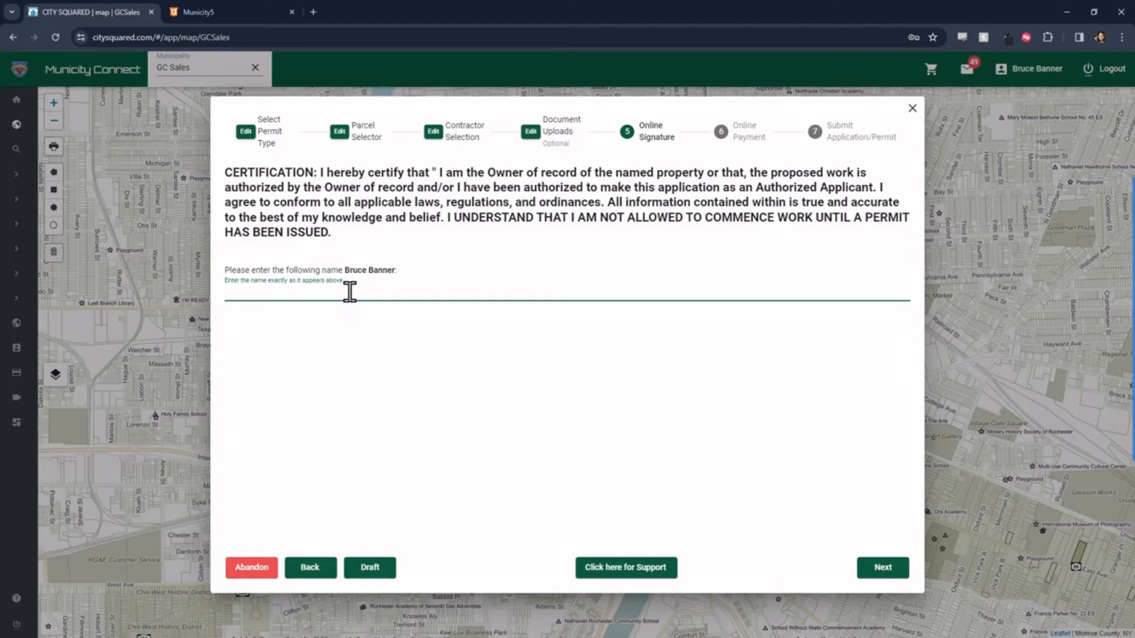
pyautogui.write('Bruce Banner')
pyautogui.click(881, 568)
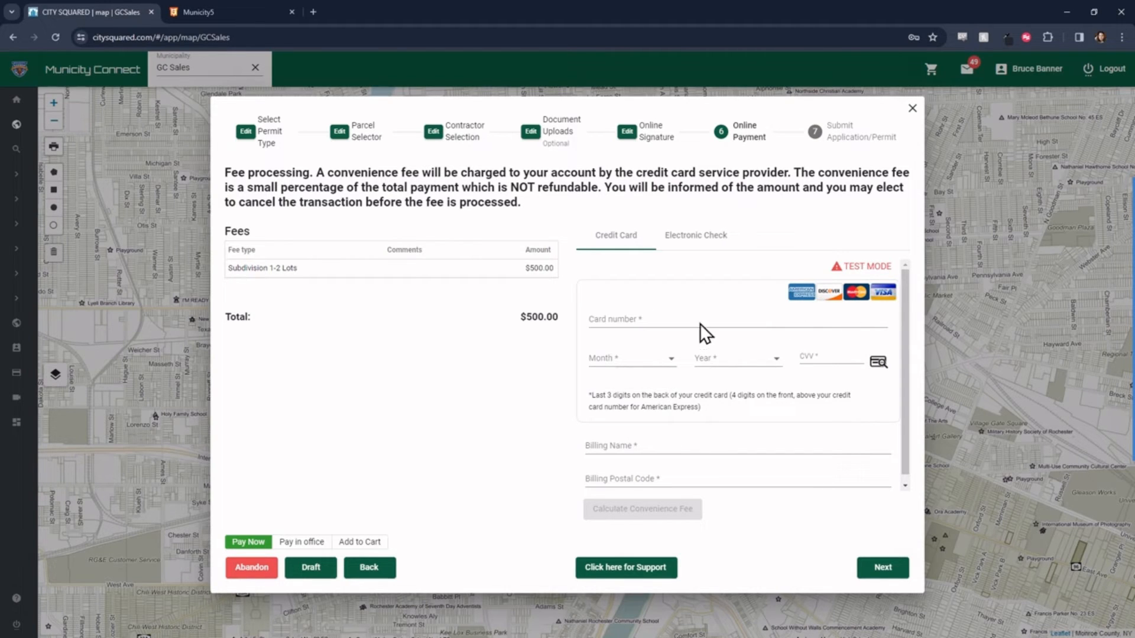
# After trying Electronic Check and Credit Card, pay the $500.00 fee in office and continue.
pyautogui.click(696, 239)
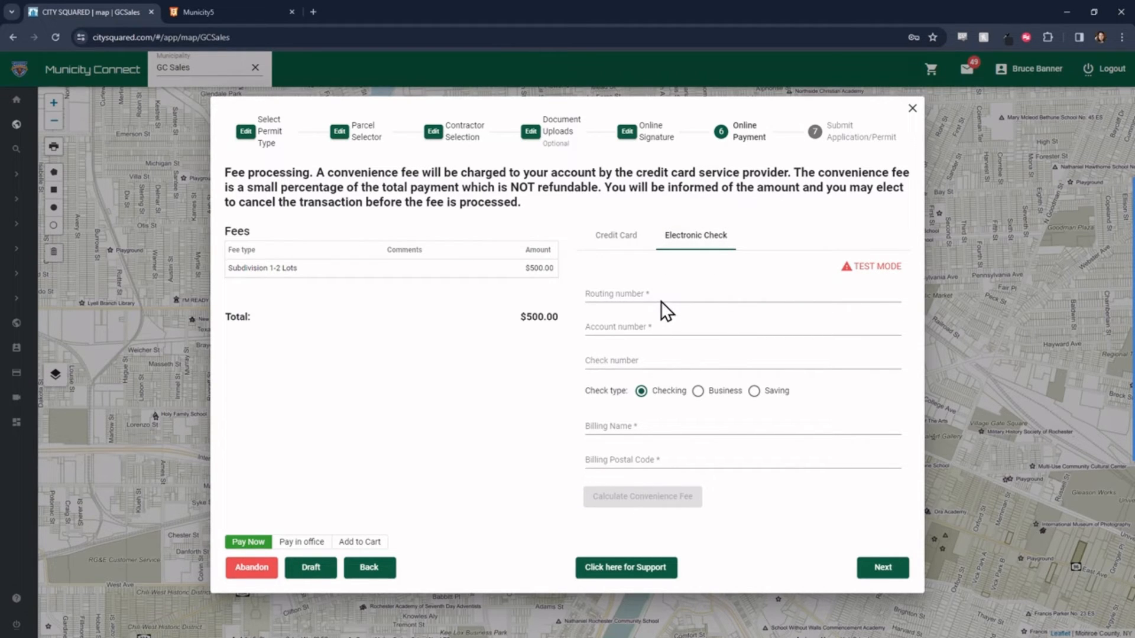
pyautogui.click(621, 236)
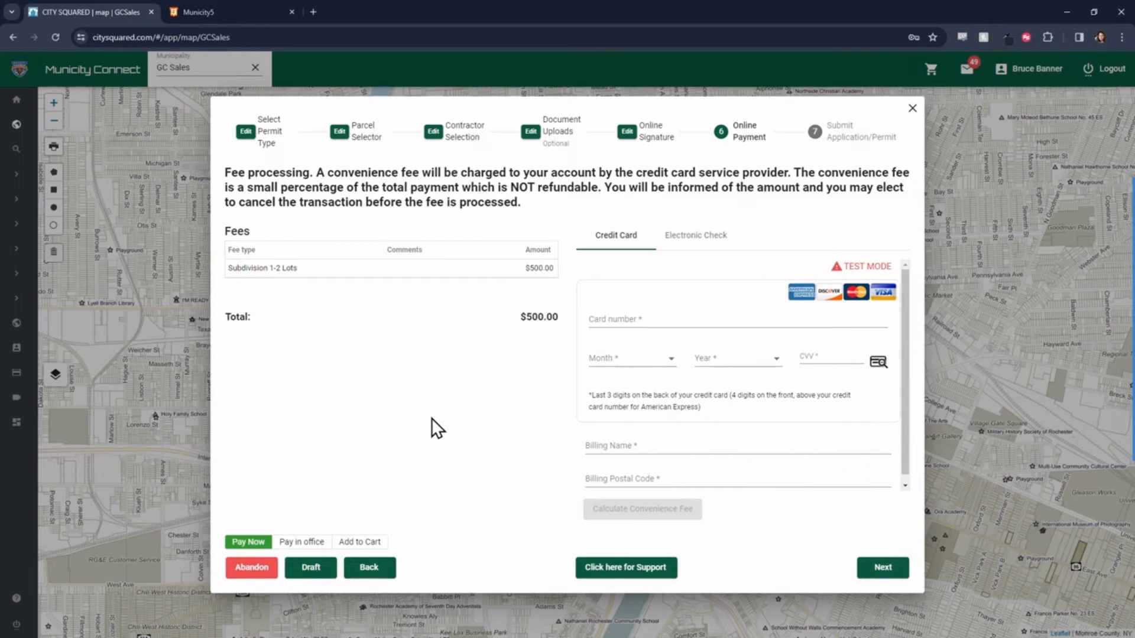
pyautogui.click(305, 544)
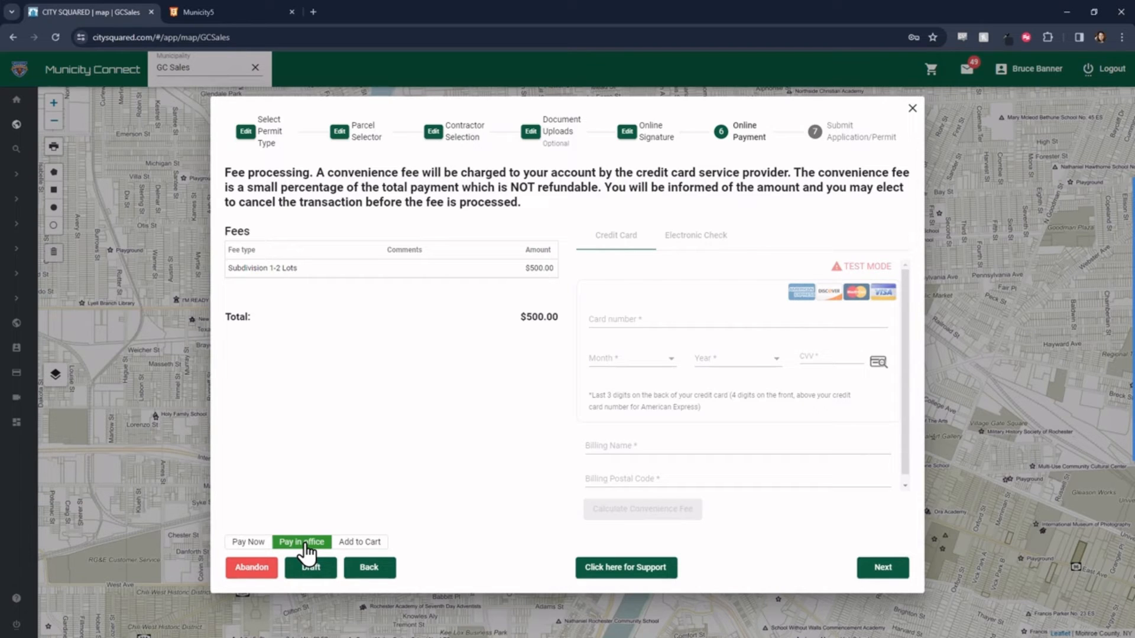
pyautogui.click(350, 542)
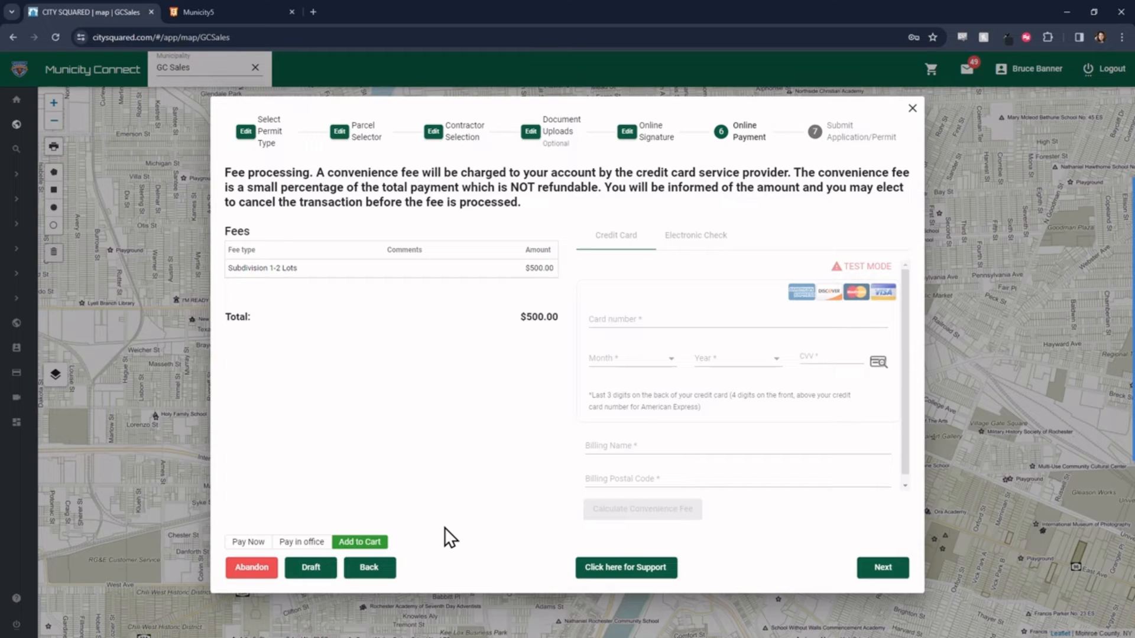
pyautogui.click(313, 540)
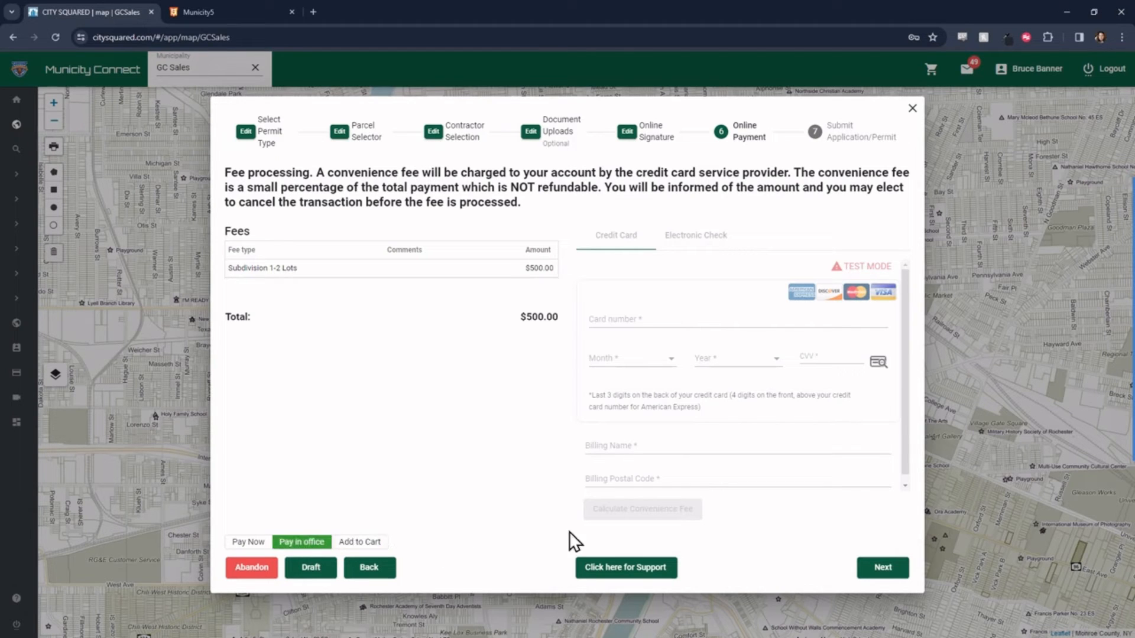
pyautogui.click(882, 567)
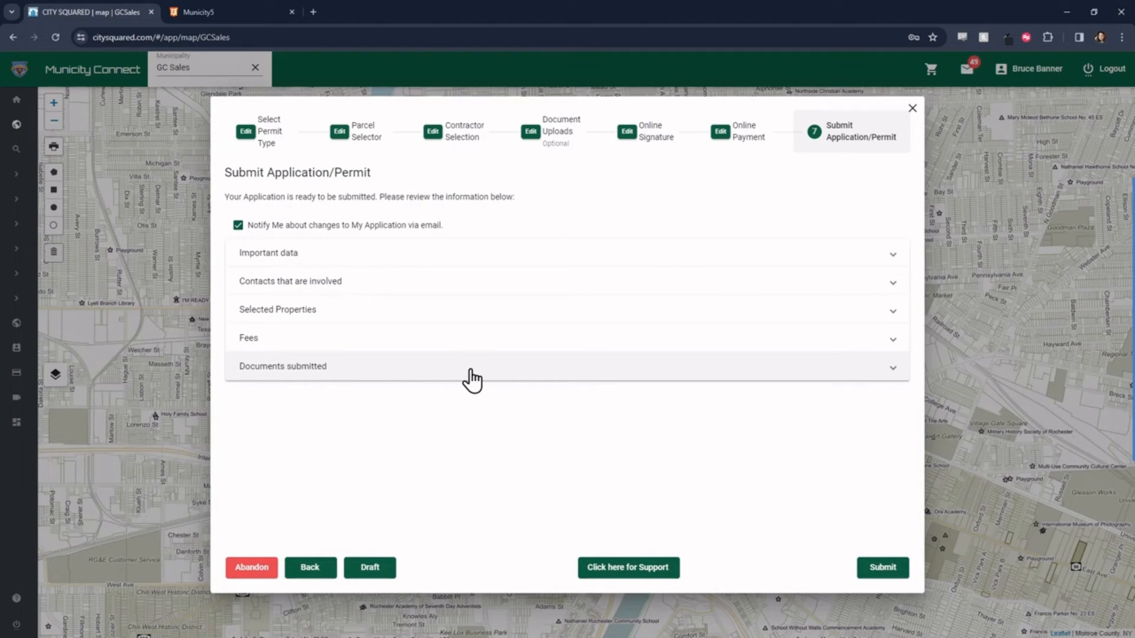
# Check the documents, fees, properties, contacts and data summaries, then untick email change notifications.
pyautogui.click(893, 369)
pyautogui.click(897, 379)
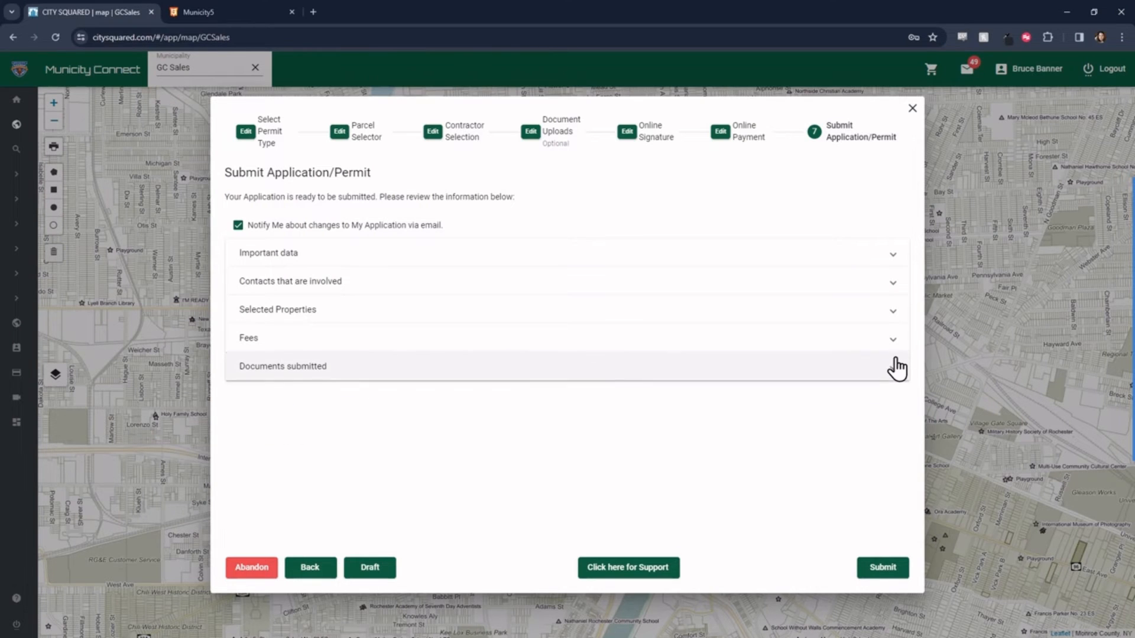
pyautogui.click(892, 349)
pyautogui.click(892, 340)
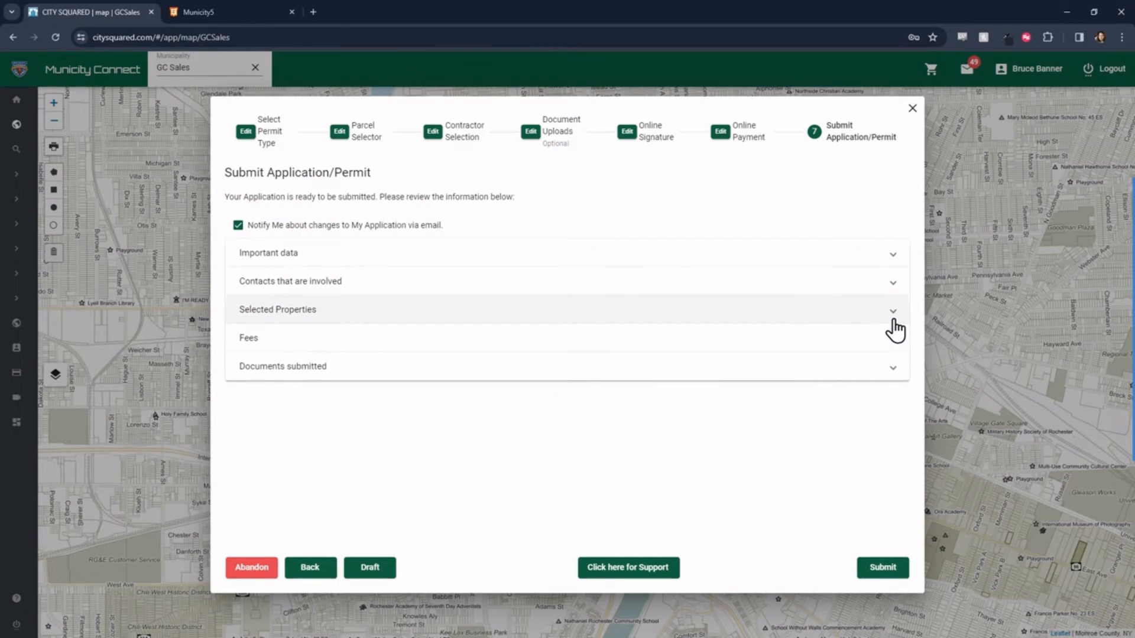
pyautogui.click(892, 314)
pyautogui.click(892, 322)
pyautogui.click(892, 287)
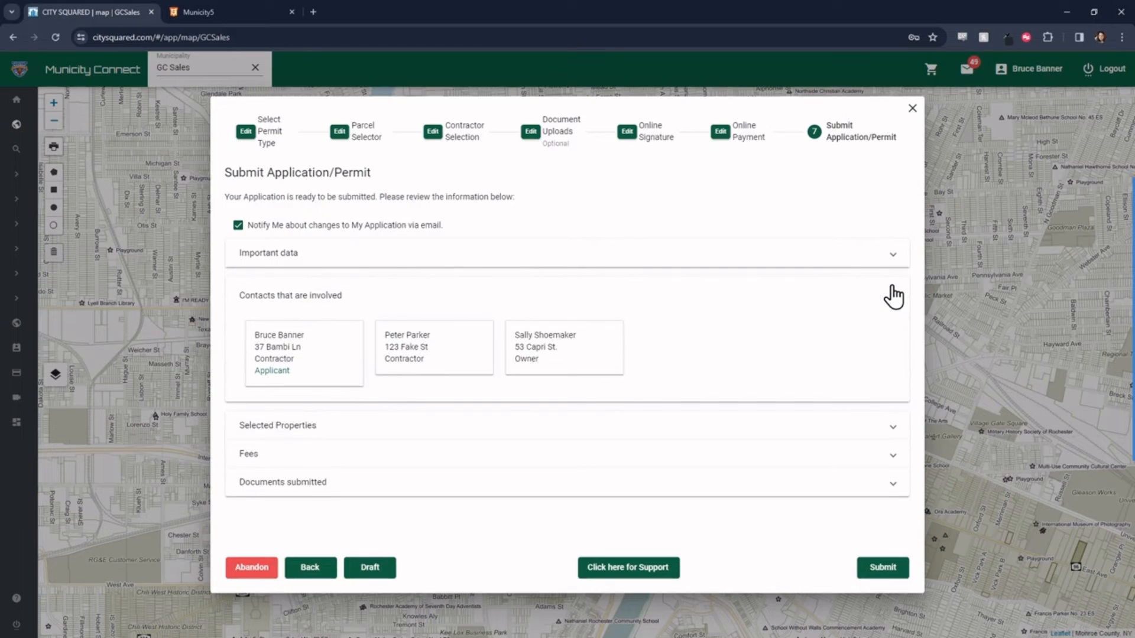
pyautogui.click(892, 284)
pyautogui.click(891, 263)
pyautogui.click(892, 270)
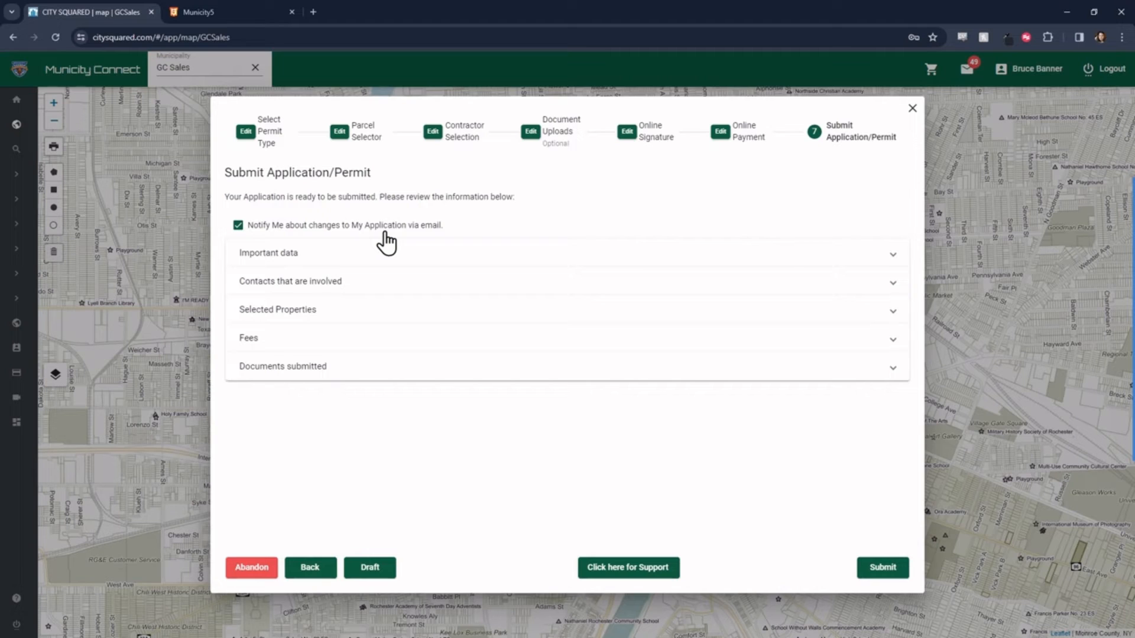
pyautogui.click(238, 226)
# Submit Application 14, dismiss the error, and preview then close its Demo App Invoice.
pyautogui.click(892, 569)
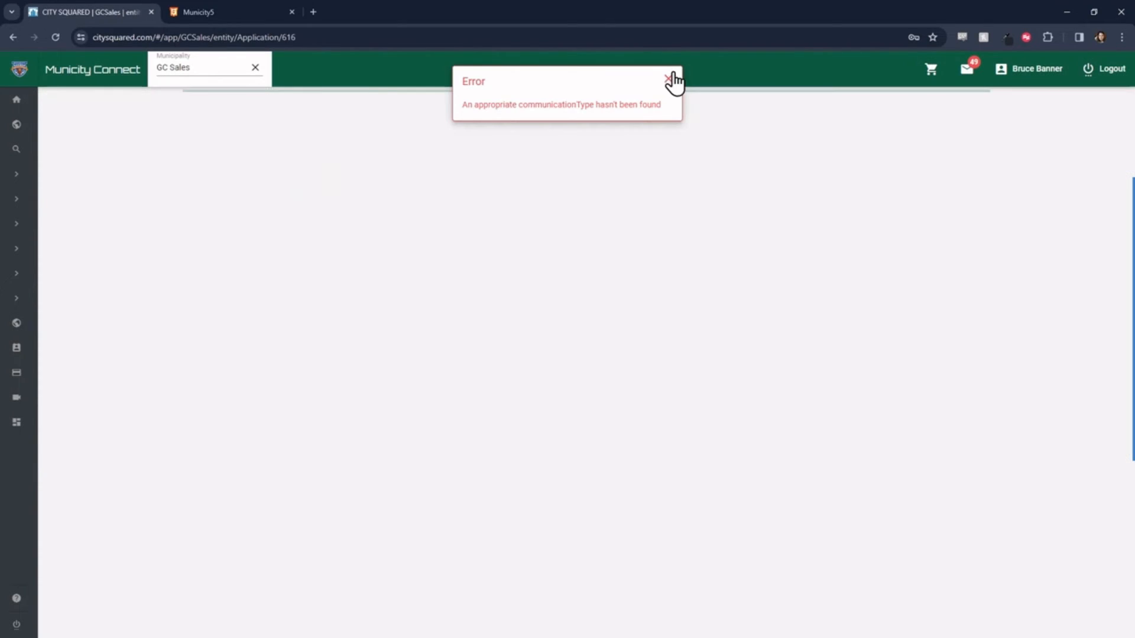
pyautogui.click(670, 79)
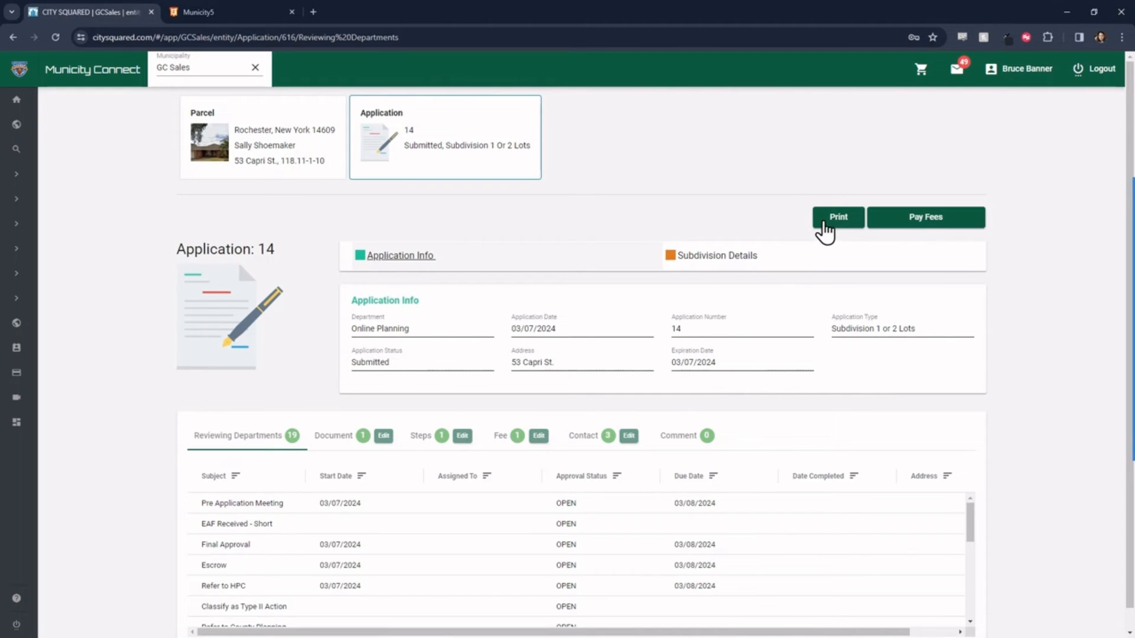
pyautogui.click(836, 222)
pyautogui.click(821, 247)
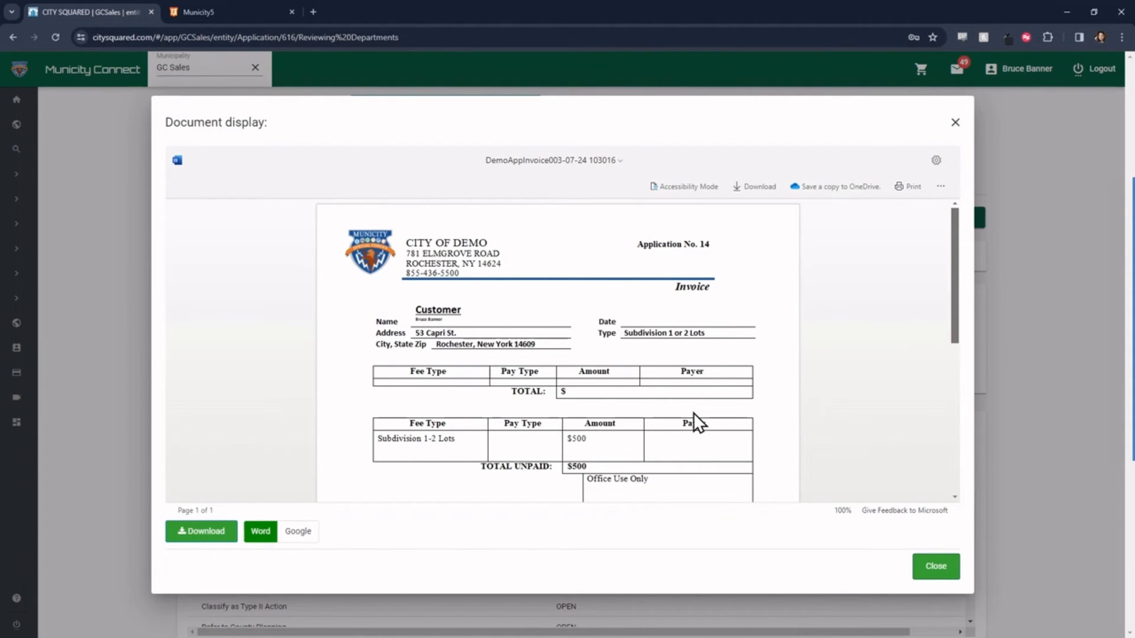
pyautogui.scroll(-5, 692, 414)
pyautogui.scroll(5, 691, 417)
pyautogui.click(954, 123)
# Scroll the Reviewing Departments table, then view Application 14's Document and Fee listings.
pyautogui.scroll(-1, 549, 406)
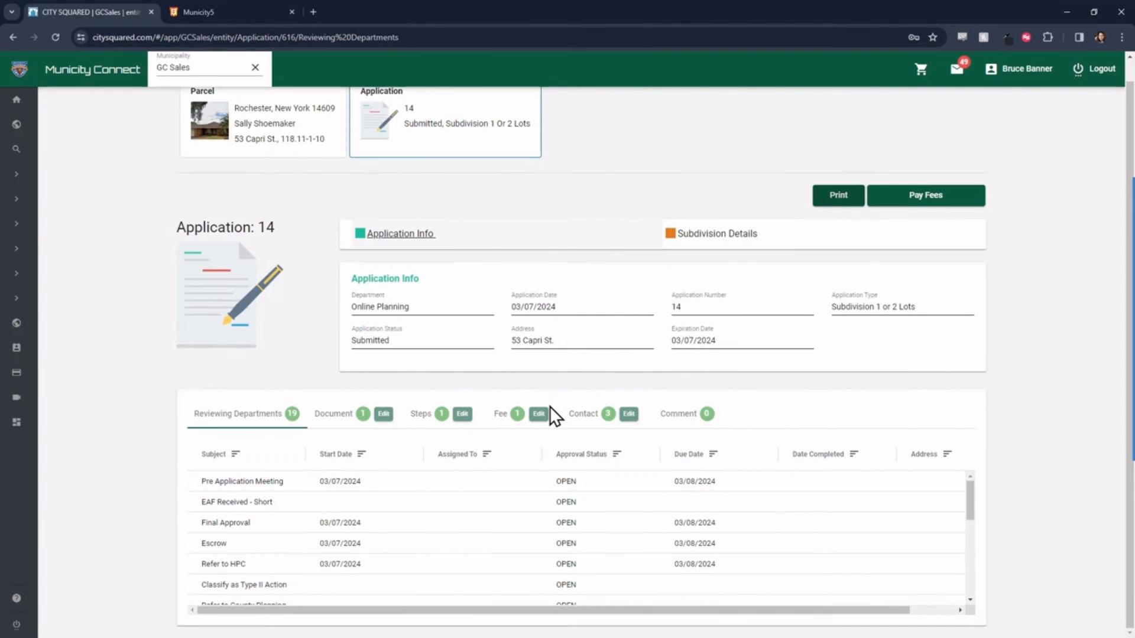
pyautogui.scroll(-5, 298, 528)
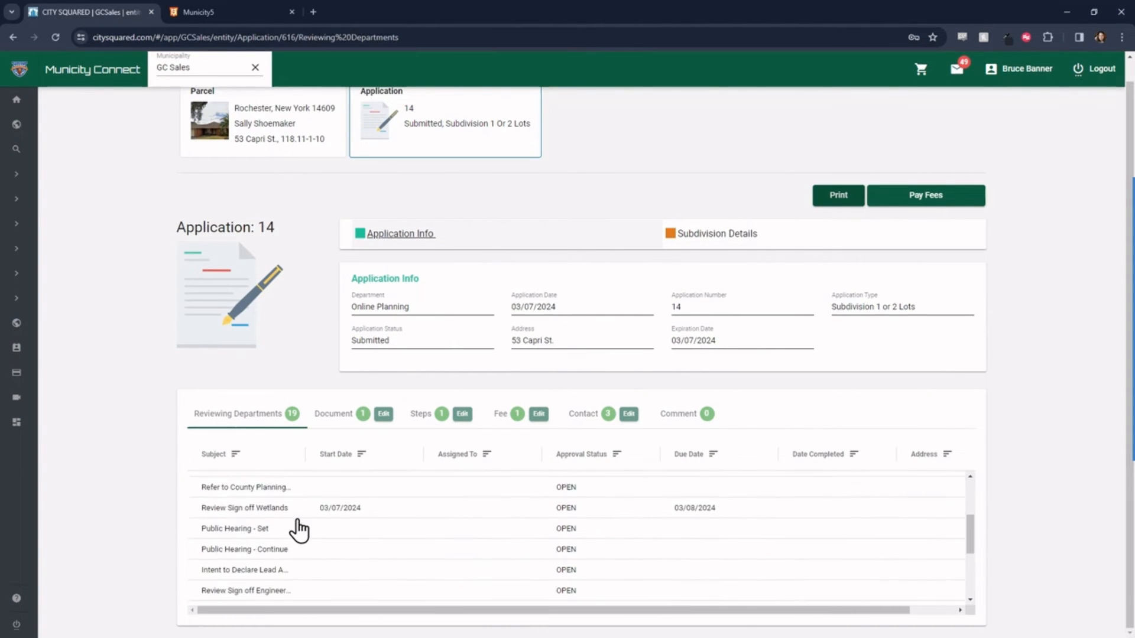
pyautogui.scroll(5, 299, 528)
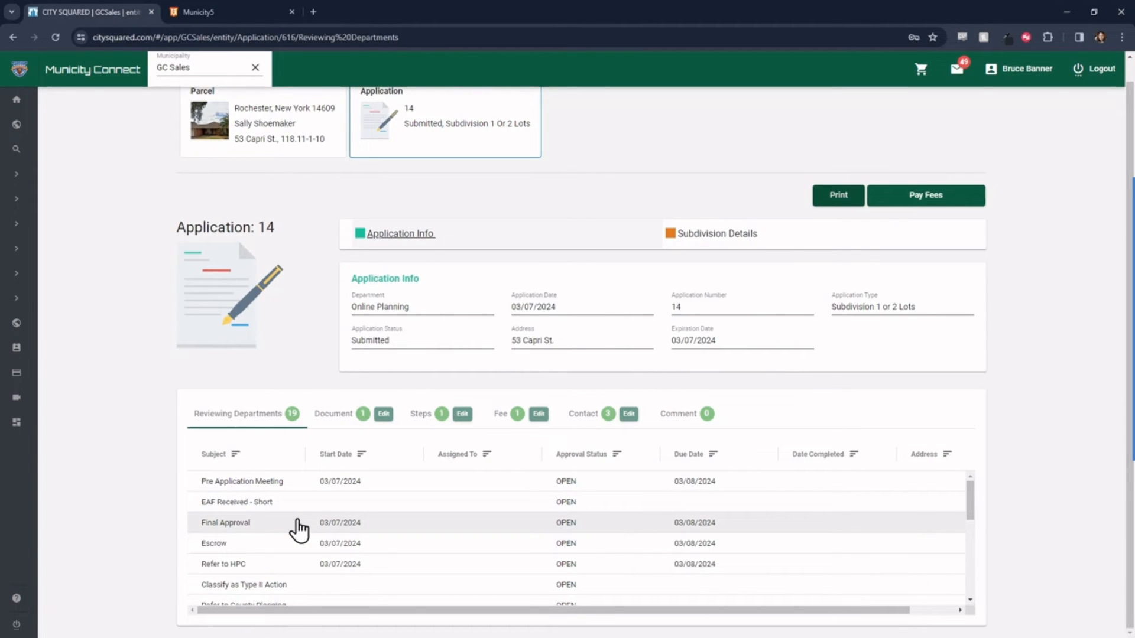
pyautogui.click(335, 414)
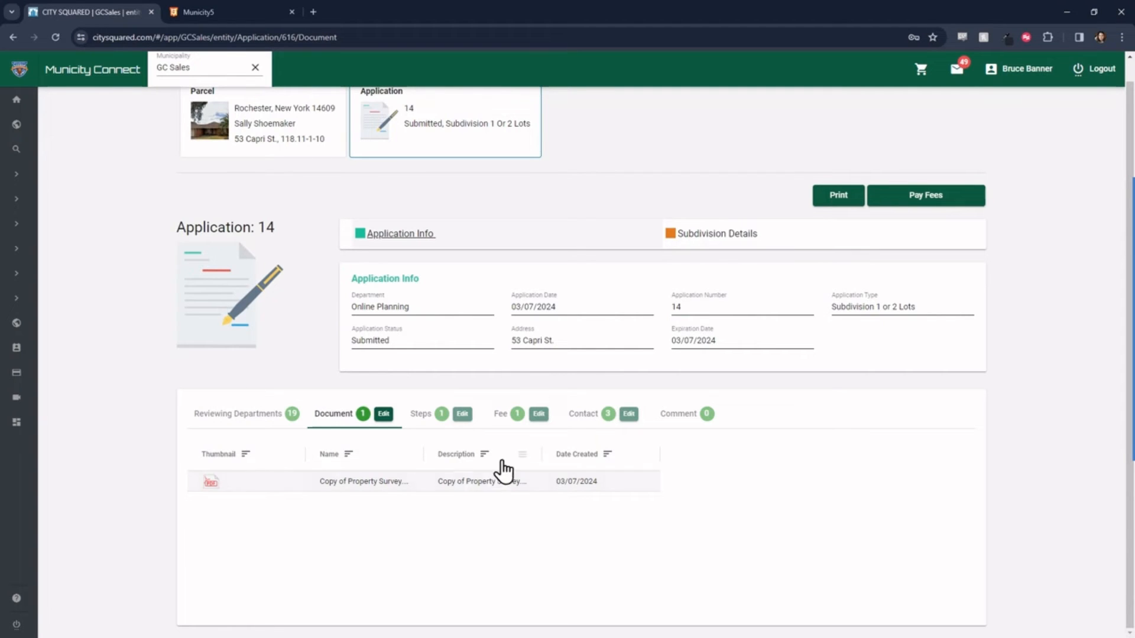
pyautogui.click(505, 421)
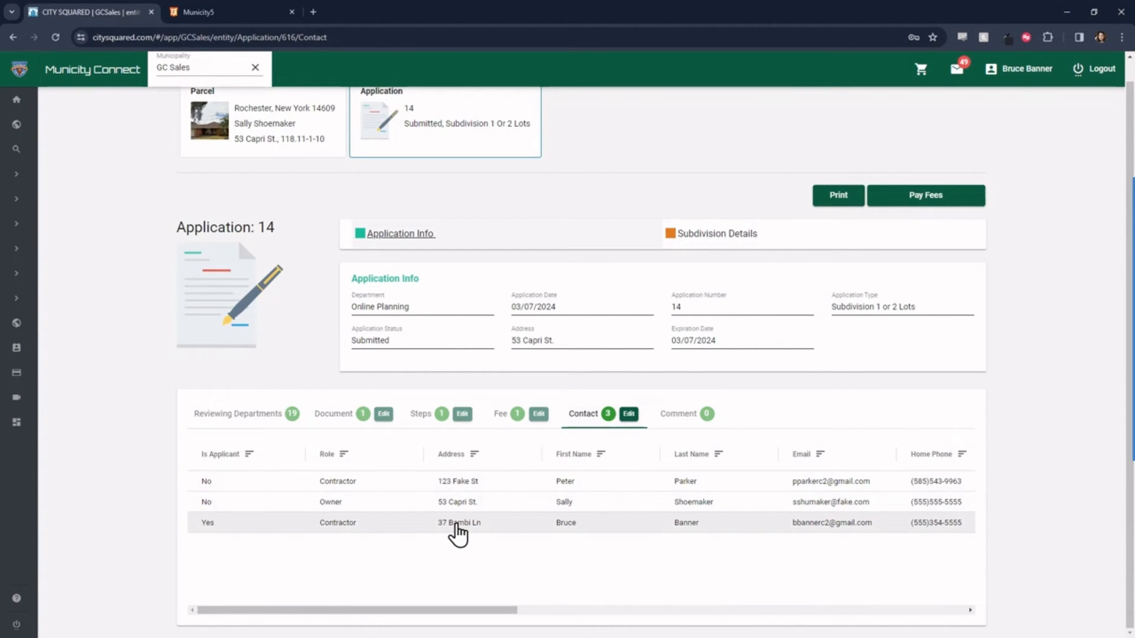
# Start a comment on Application 14 with subject 'Question' and body text 'Qu'.
pyautogui.click(680, 417)
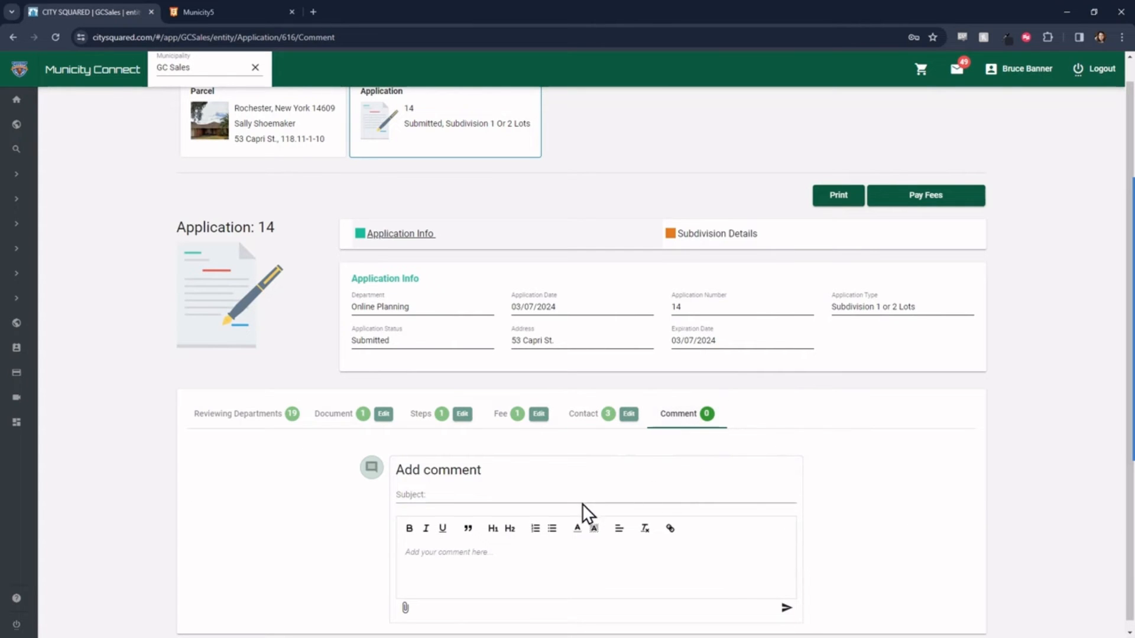
pyautogui.scroll(-1, 877, 470)
pyautogui.click(498, 486)
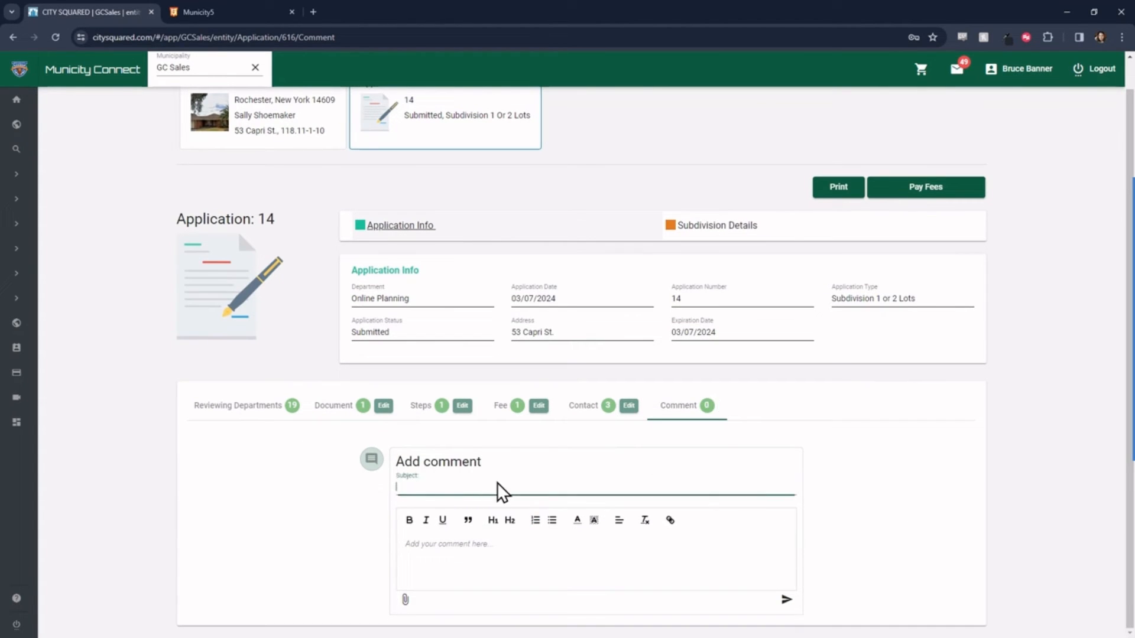
pyautogui.write('Question')
pyautogui.click(484, 540)
pyautogui.write('Qu')
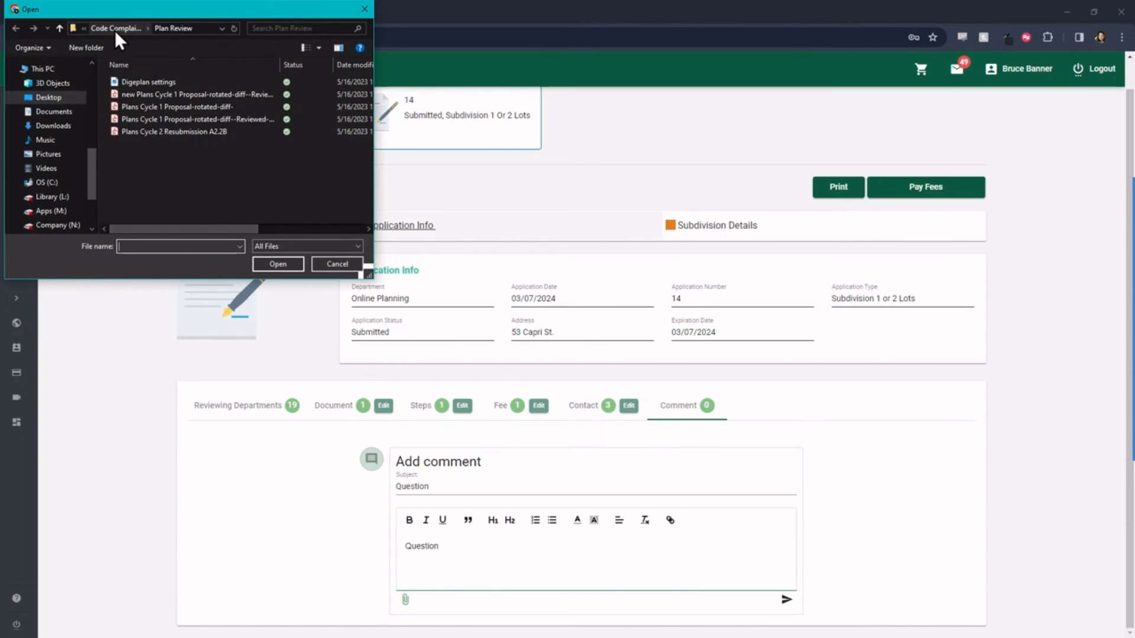
# Attach Oscar Madison.jpg from M5 Contact Photos, post the comment, and return to the dashboard.
pyautogui.click(114, 30)
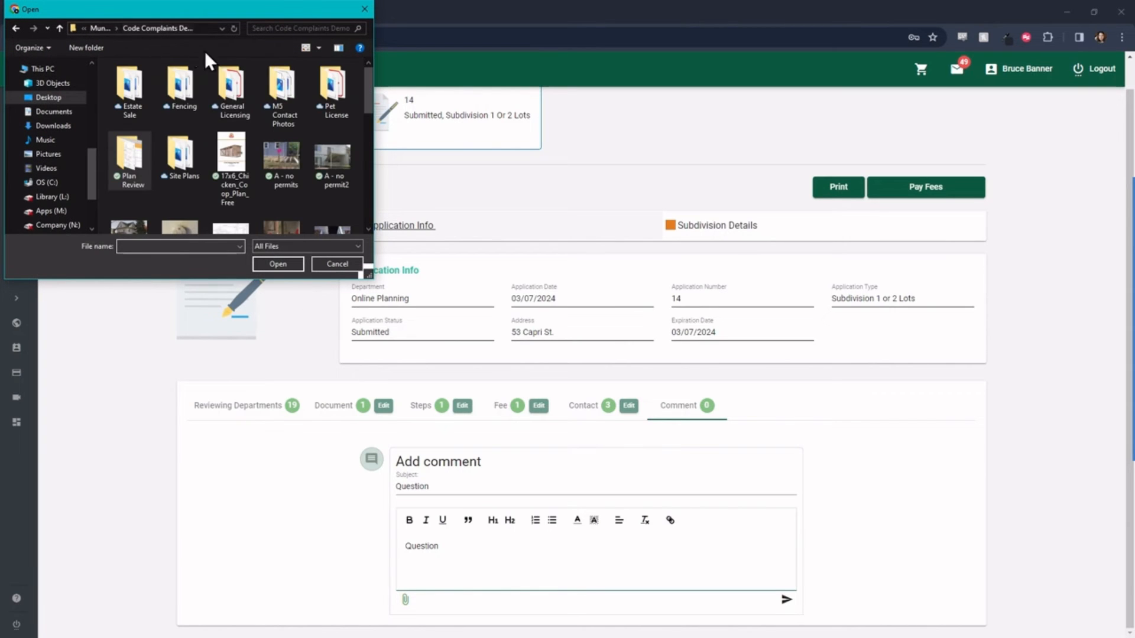
pyautogui.doubleClick(282, 100)
pyautogui.click(319, 166)
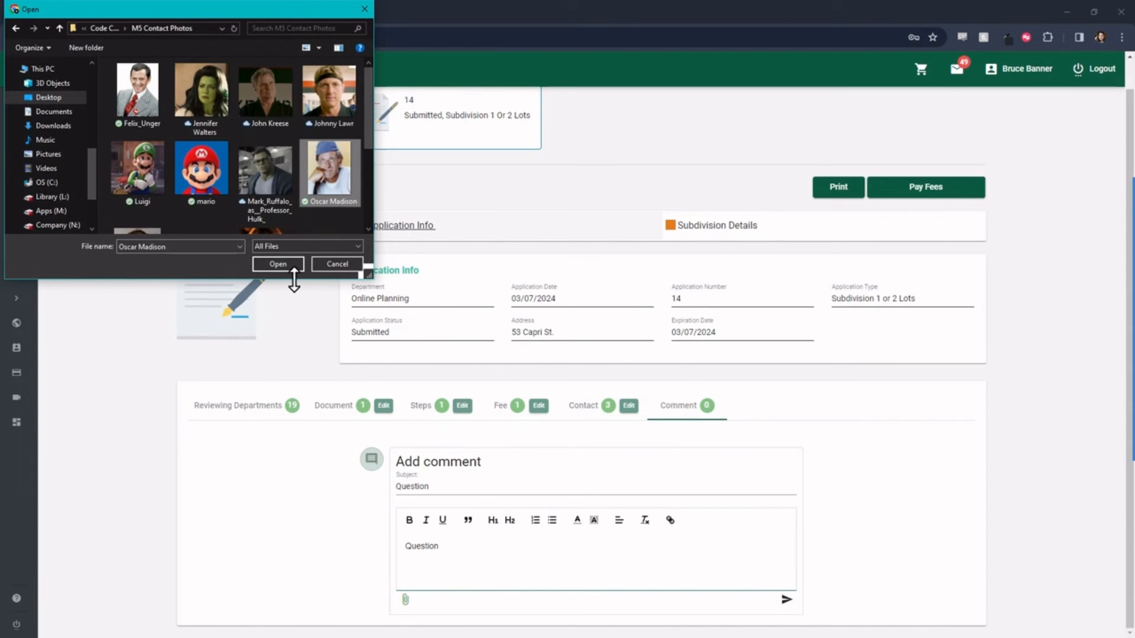
pyautogui.click(278, 265)
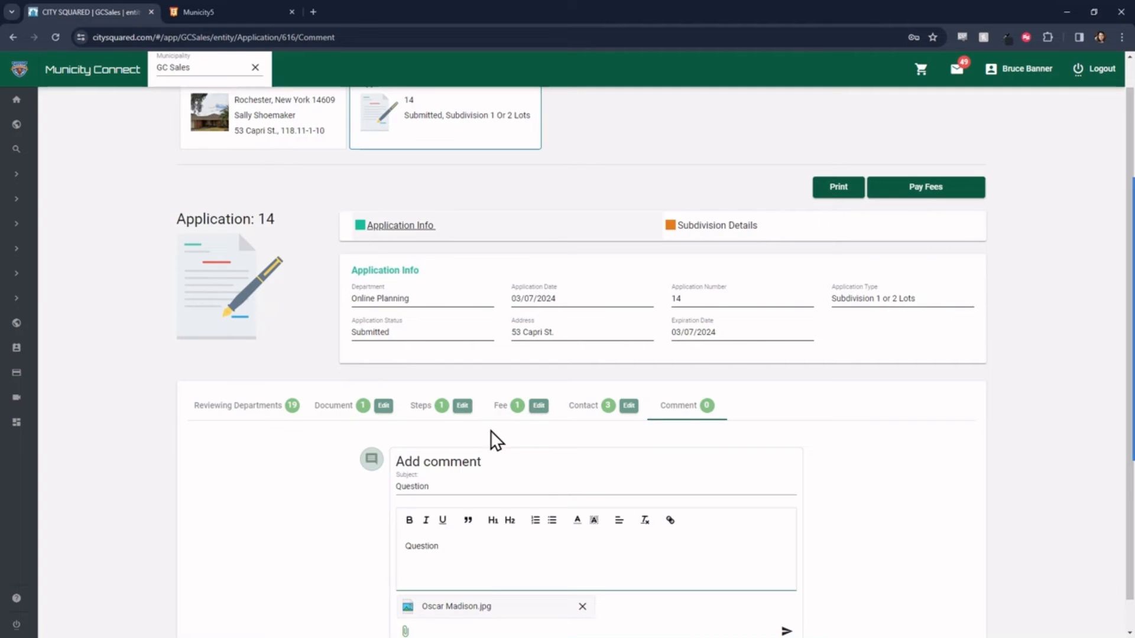
pyautogui.scroll(-1, 491, 430)
pyautogui.click(786, 599)
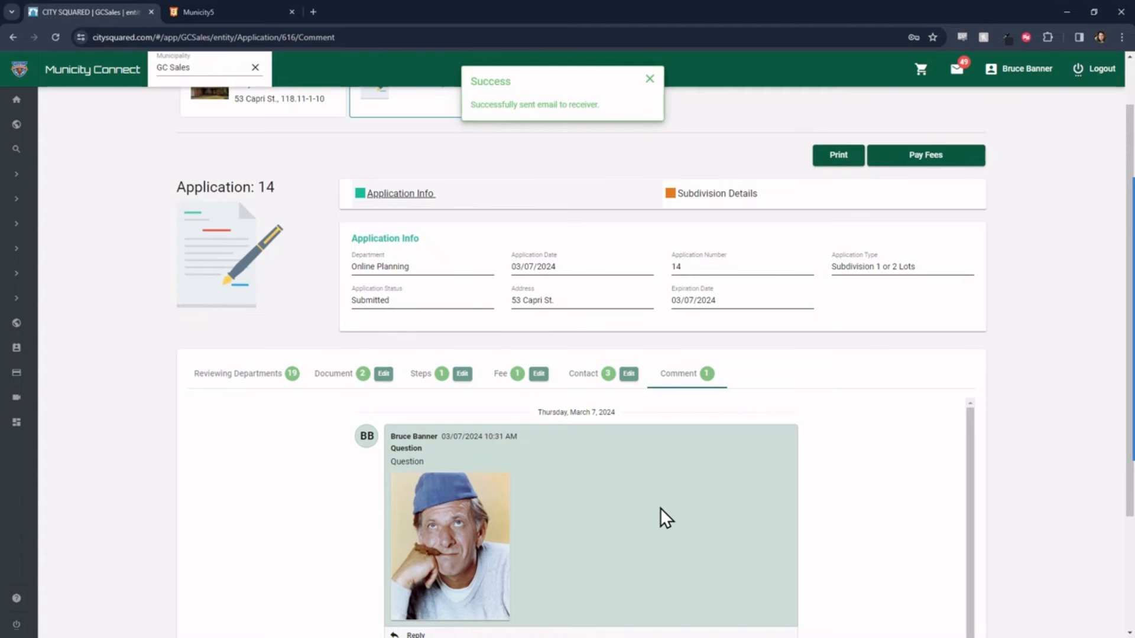
pyautogui.scroll(1, 661, 514)
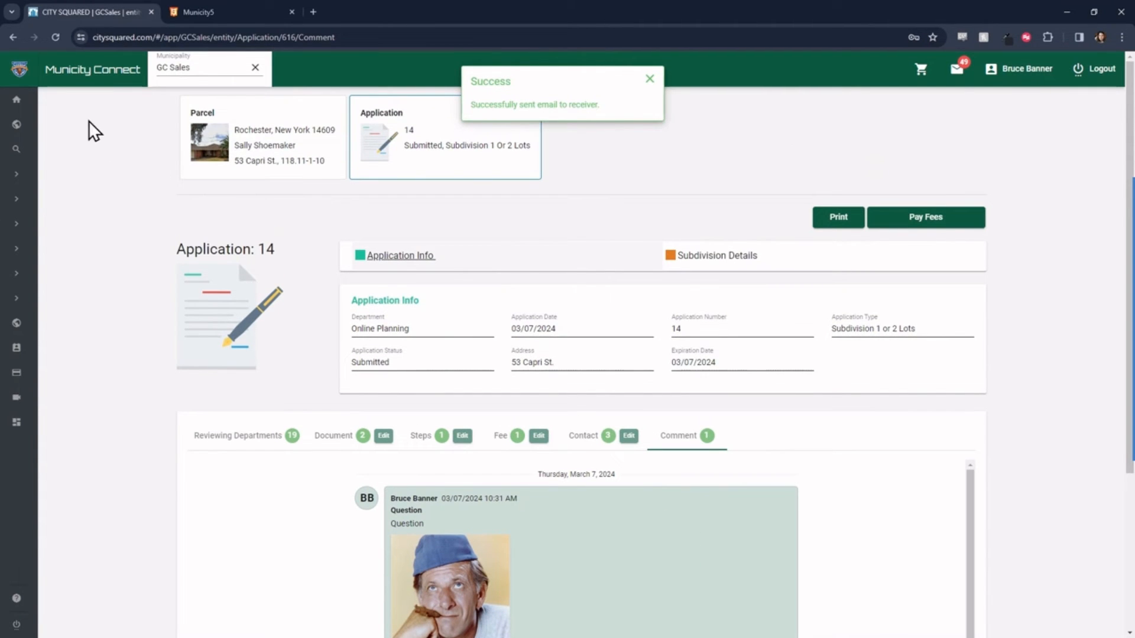
pyautogui.click(18, 106)
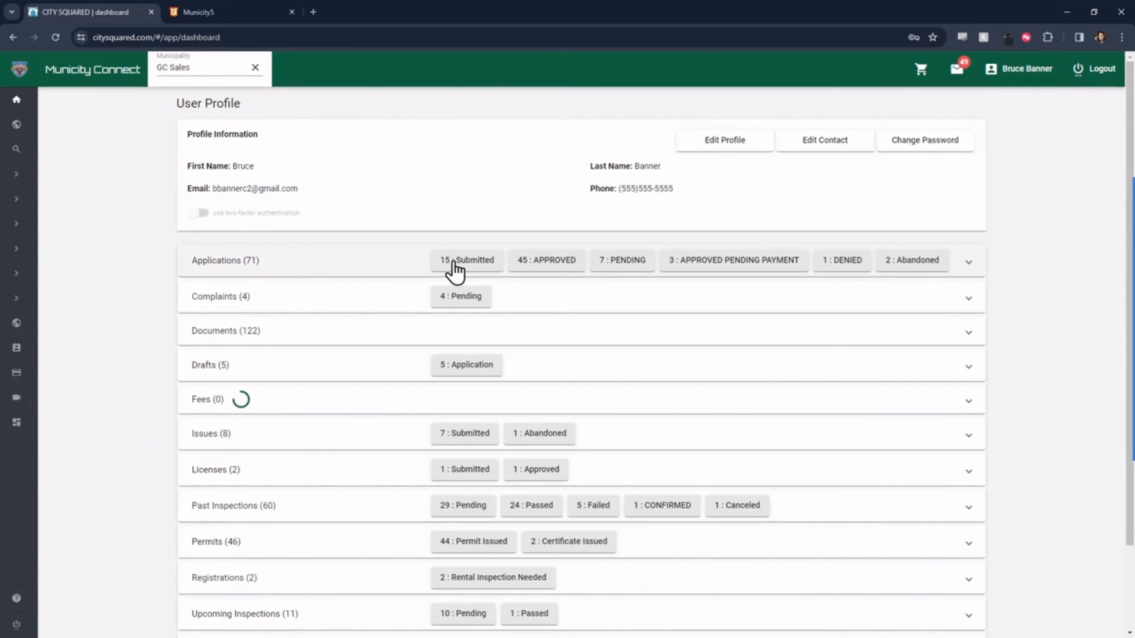
# Filter to the 15 submitted applications, view Application 14, then switch to Municity 5.
pyautogui.click(414, 260)
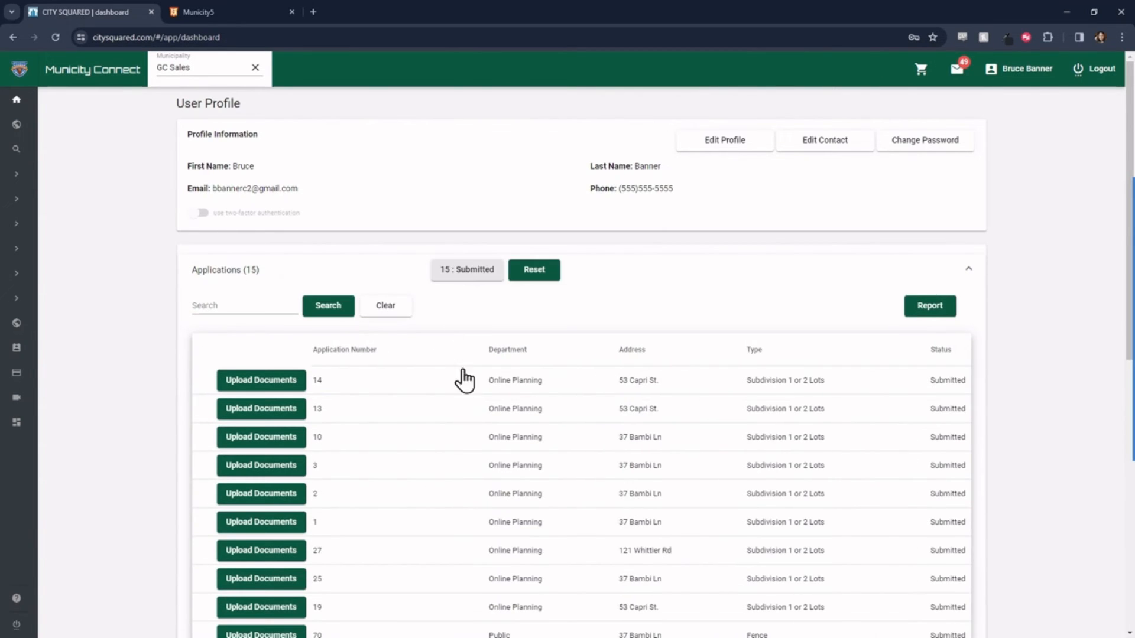
pyautogui.click(498, 379)
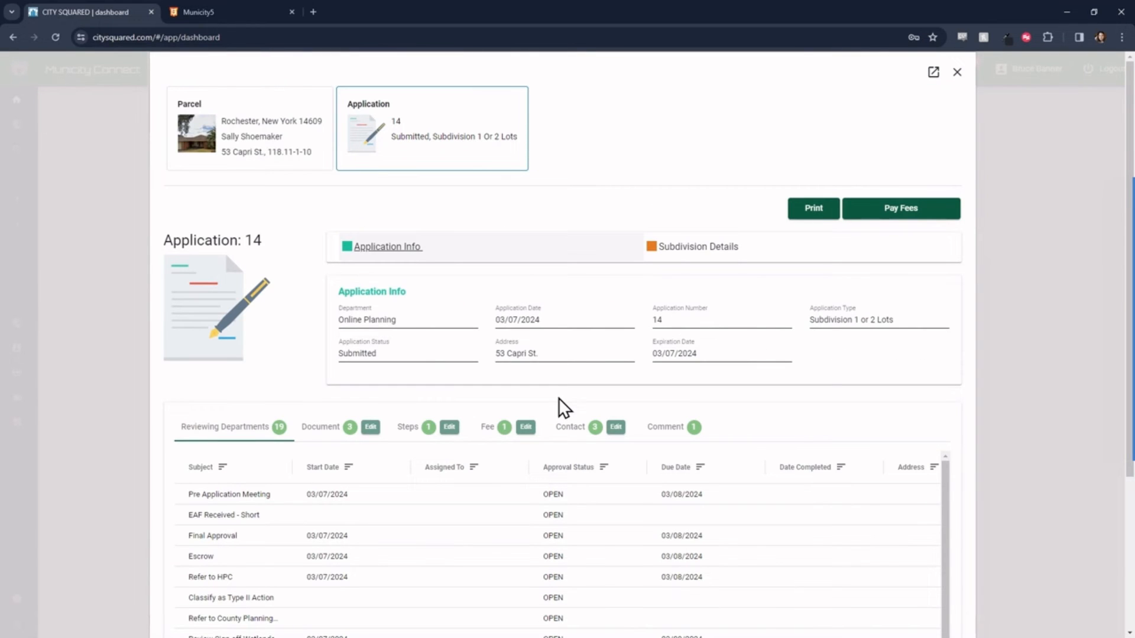
pyautogui.click(956, 72)
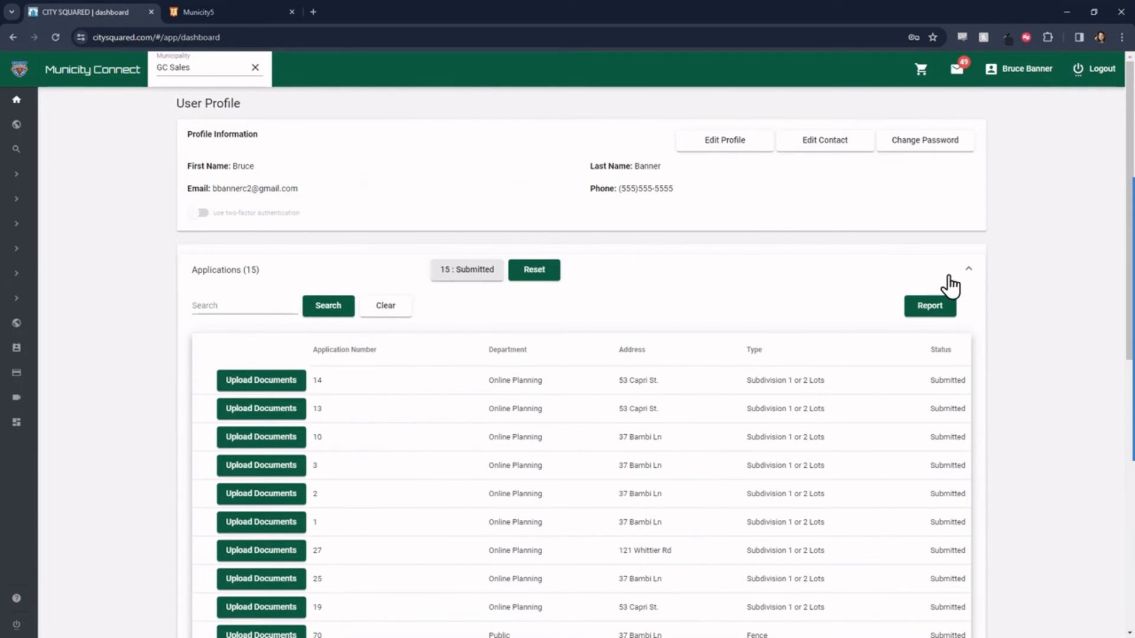
pyautogui.click(968, 269)
pyautogui.moveTo(16, 106)
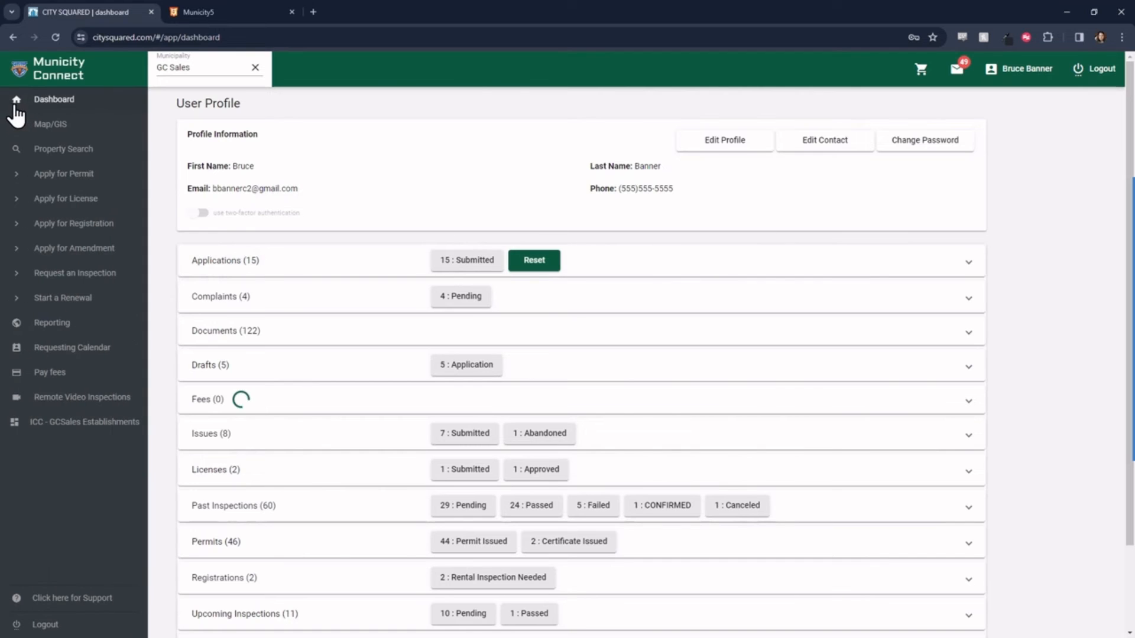
pyautogui.click(200, 17)
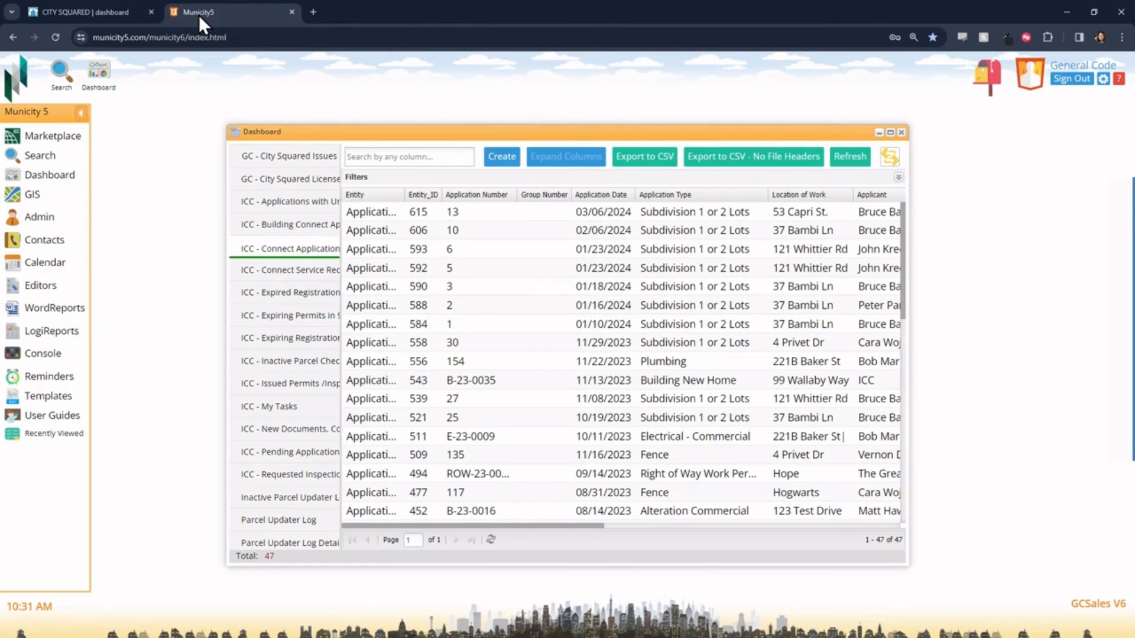
# Refresh the Connect applications grid, open Application 14, and view its Items, Tasks and Media.
pyautogui.click(845, 160)
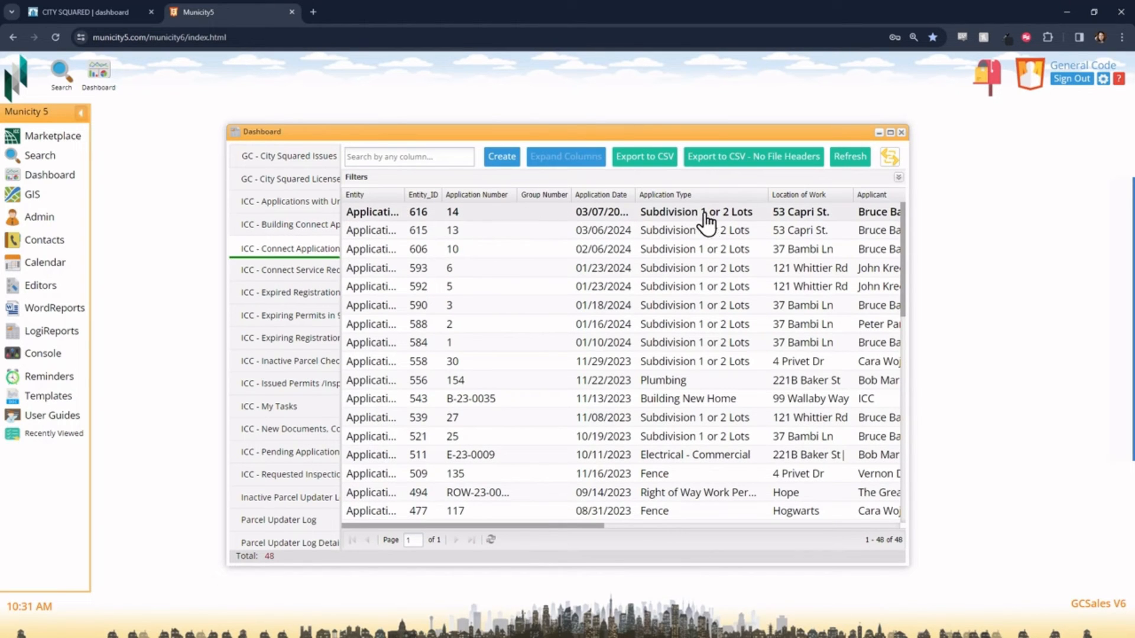
pyautogui.click(363, 216)
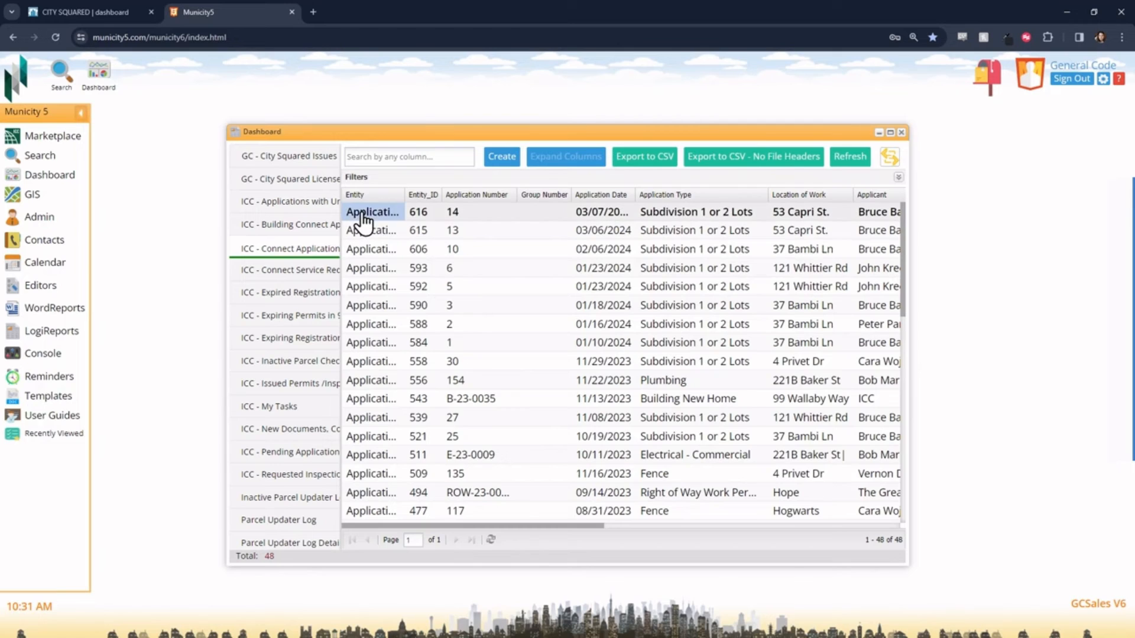
pyautogui.doubleClick(363, 217)
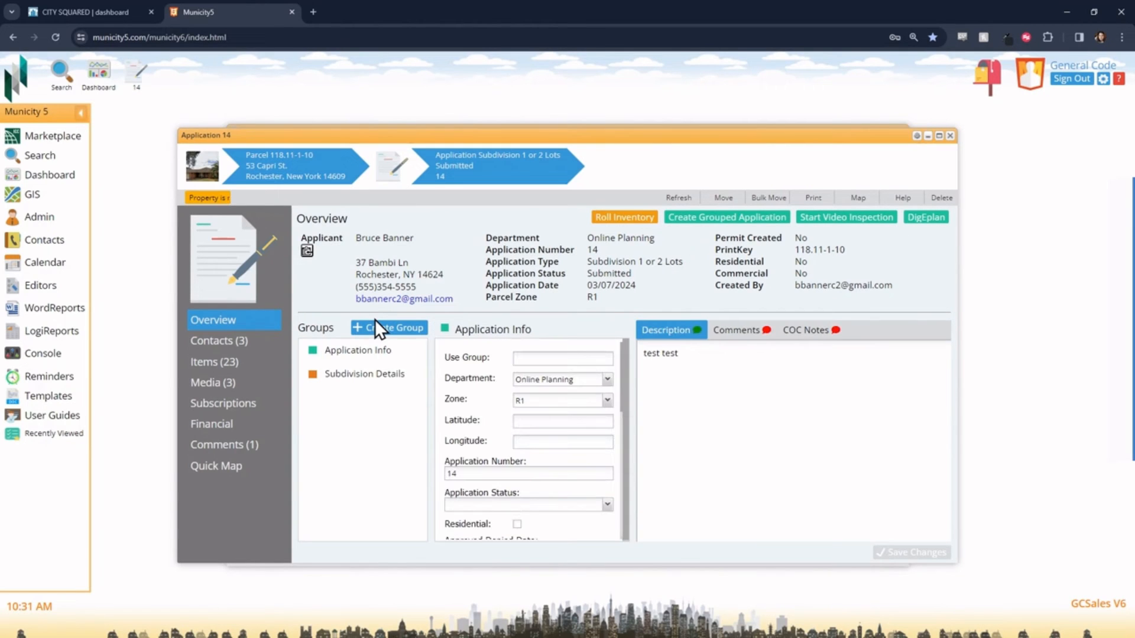
pyautogui.click(225, 361)
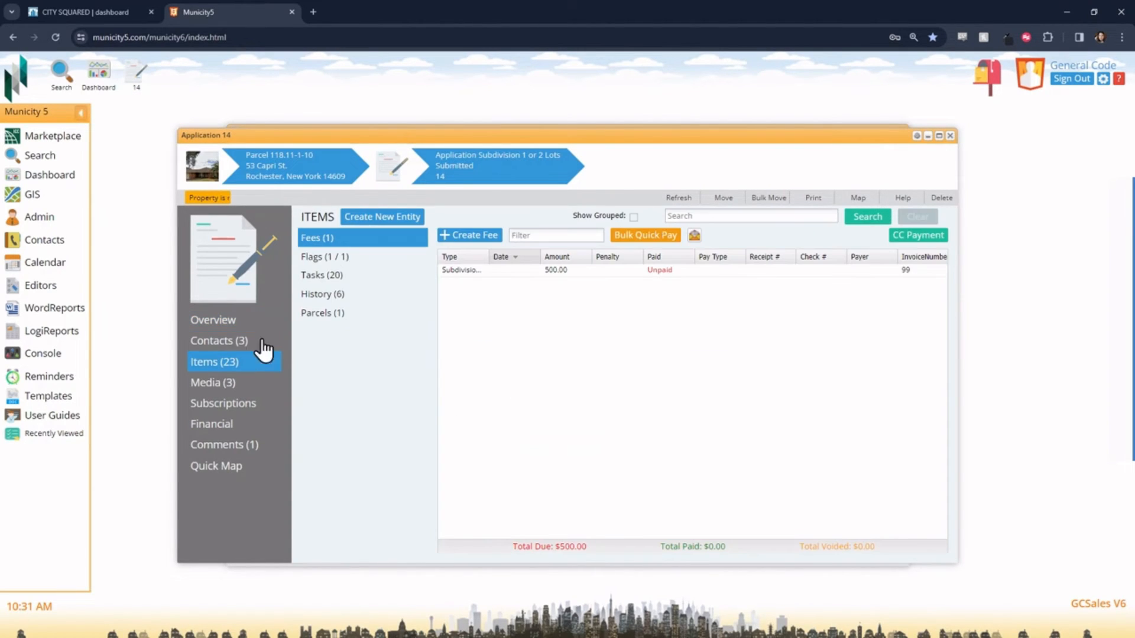
pyautogui.click(328, 275)
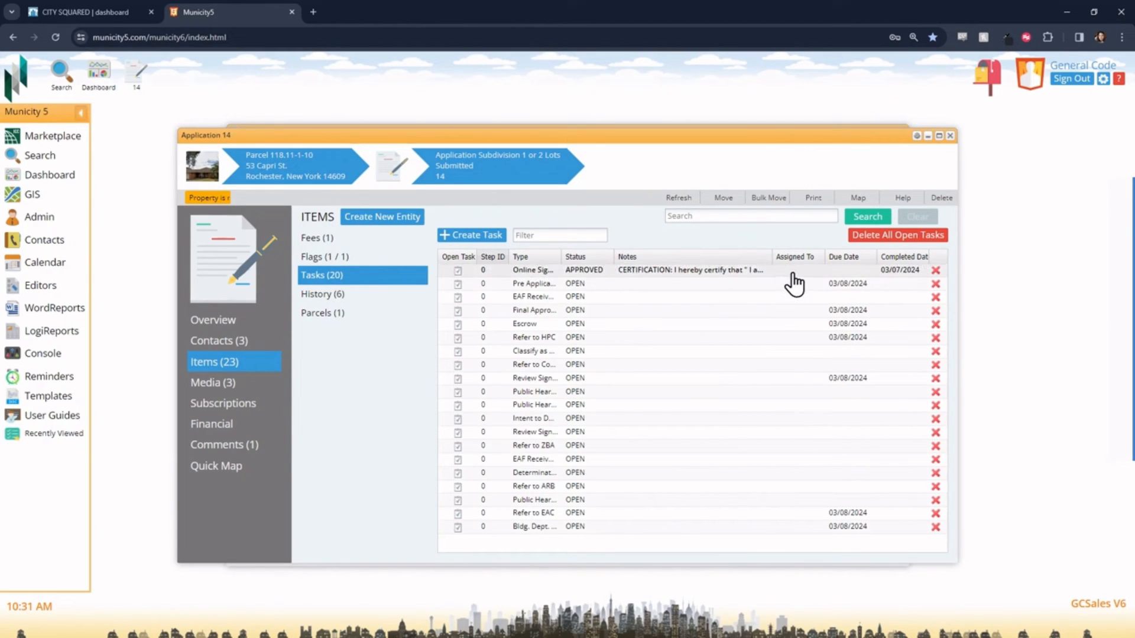
pyautogui.click(219, 385)
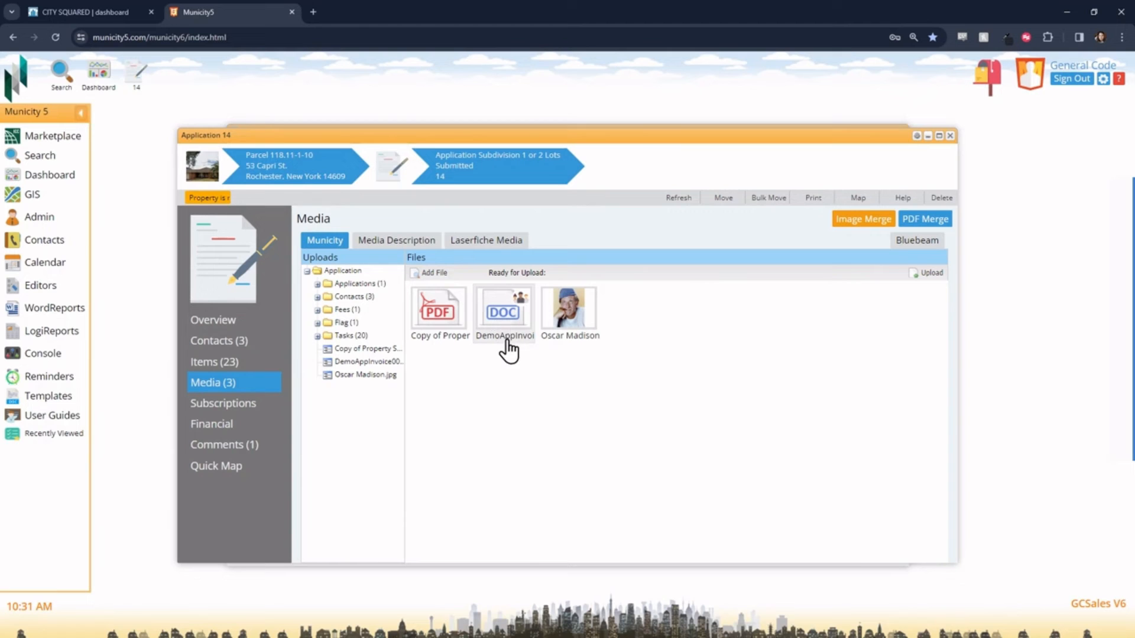
# Check Application 14's Copy of Property Survey.pdf, its comments and Word print reports, then return to Municity Connect.
pyautogui.click(438, 309)
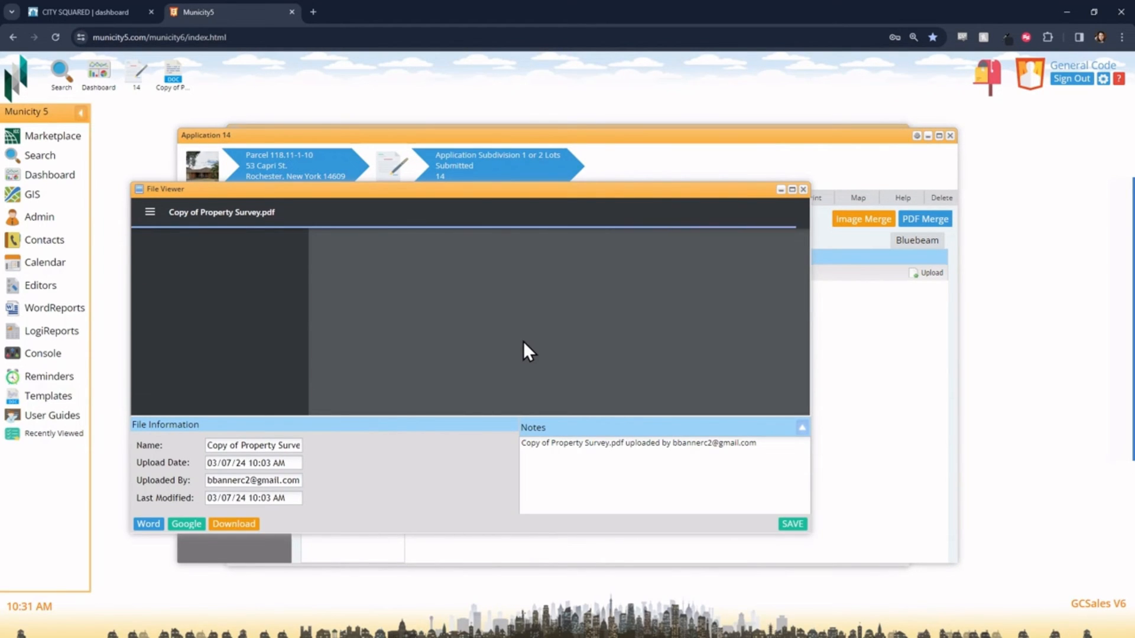
pyautogui.click(803, 189)
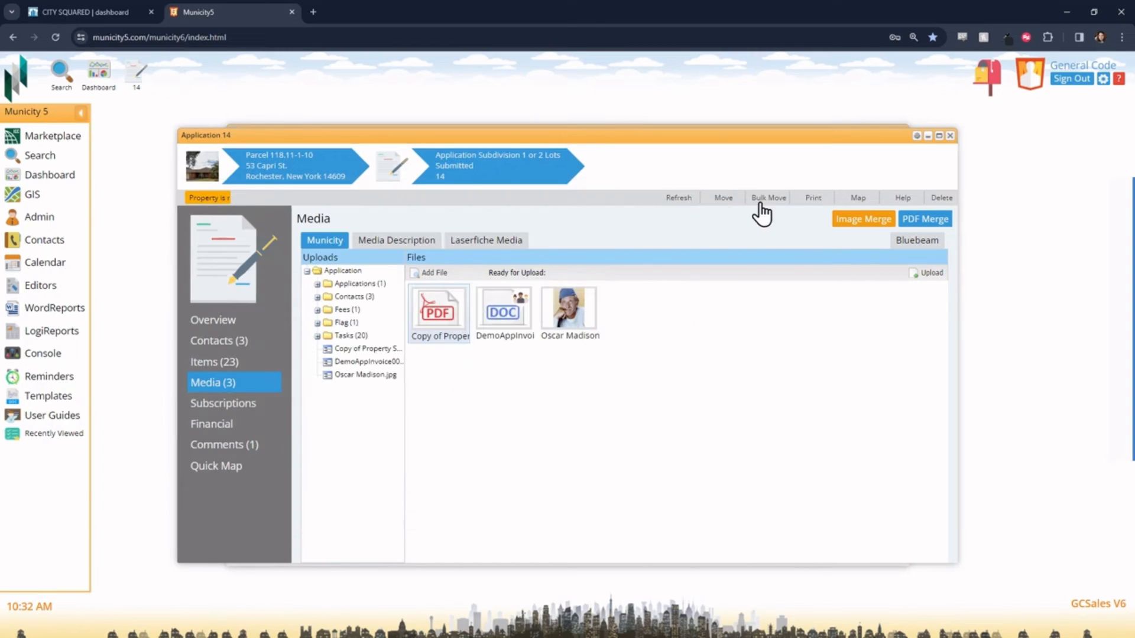
pyautogui.click(239, 444)
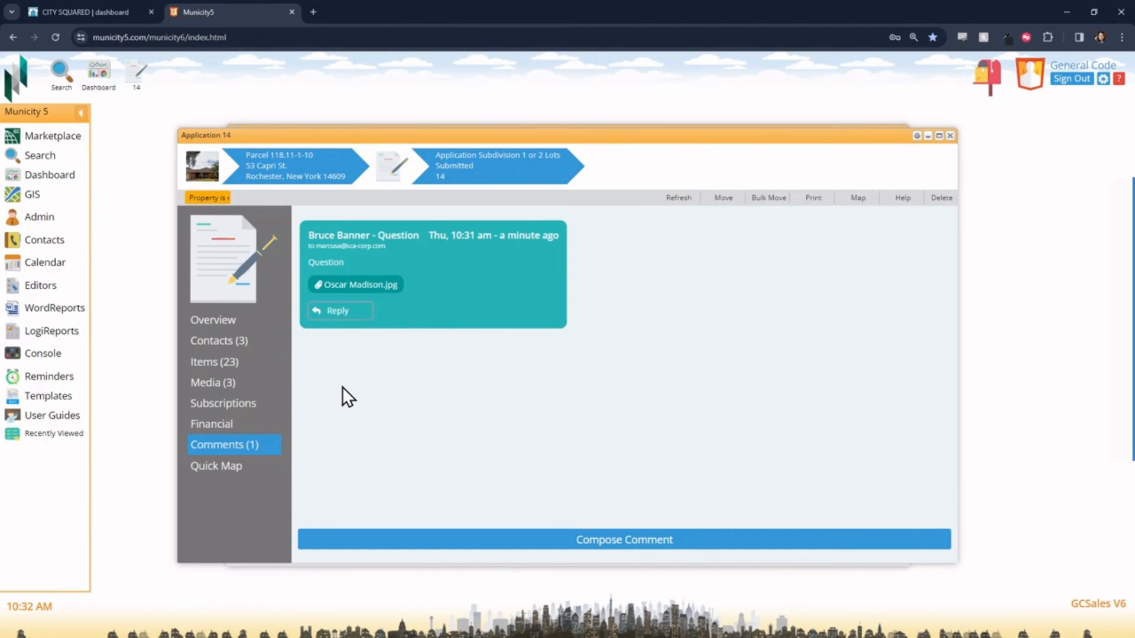
pyautogui.click(209, 323)
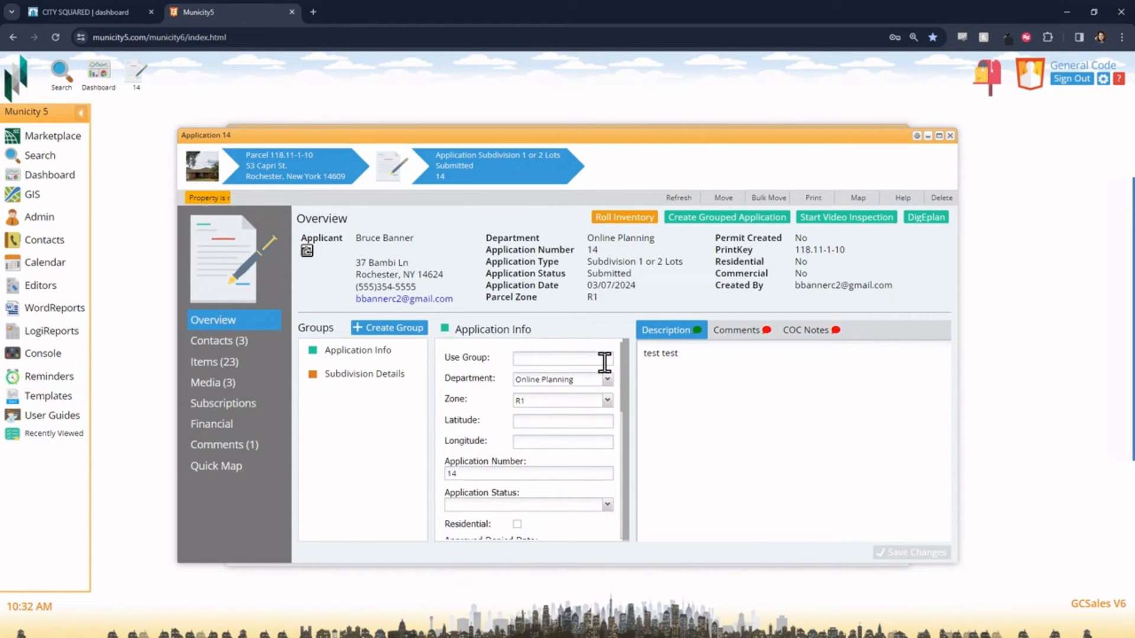
pyautogui.click(829, 206)
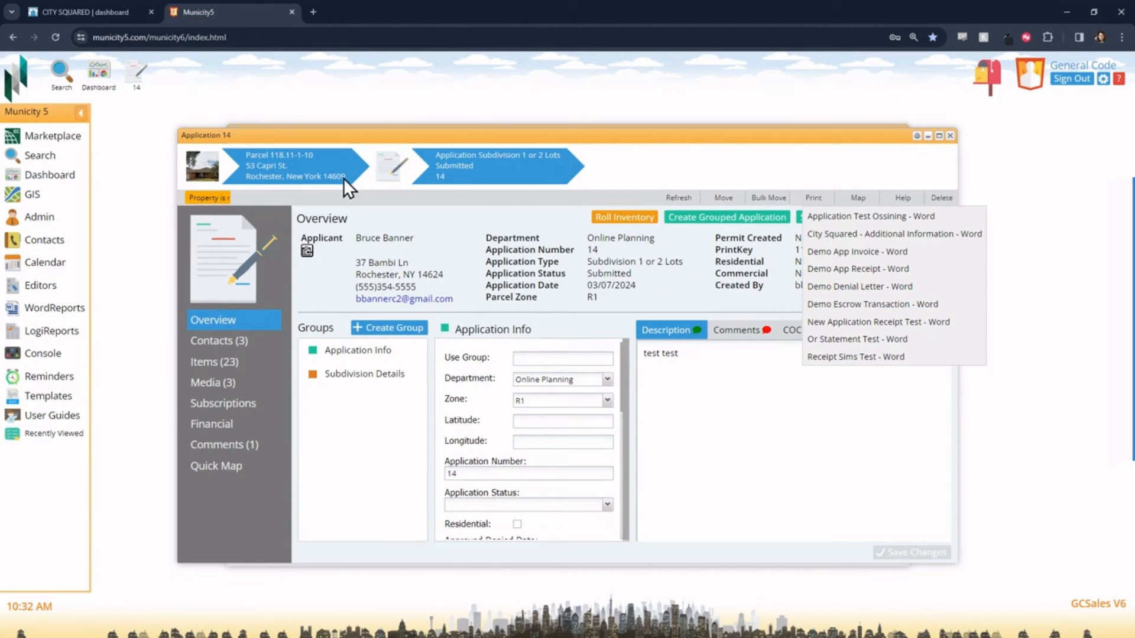
pyautogui.click(112, 10)
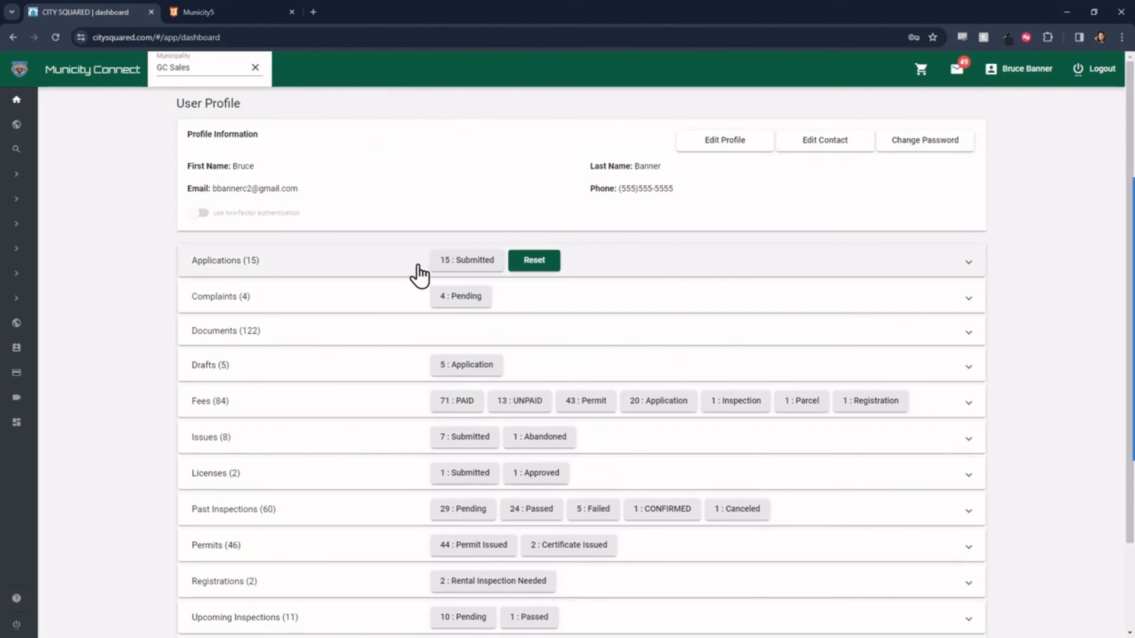
# Reset the Applications filter so all 71 are counted, then open the GC Sales landing page.
pyautogui.click(532, 264)
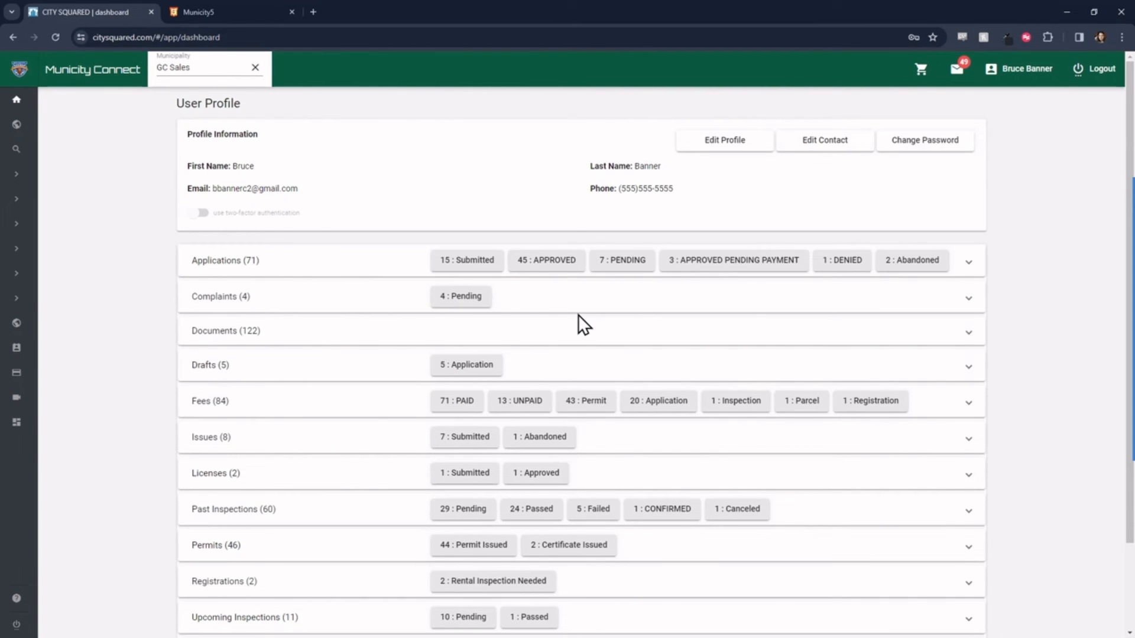
pyautogui.click(24, 98)
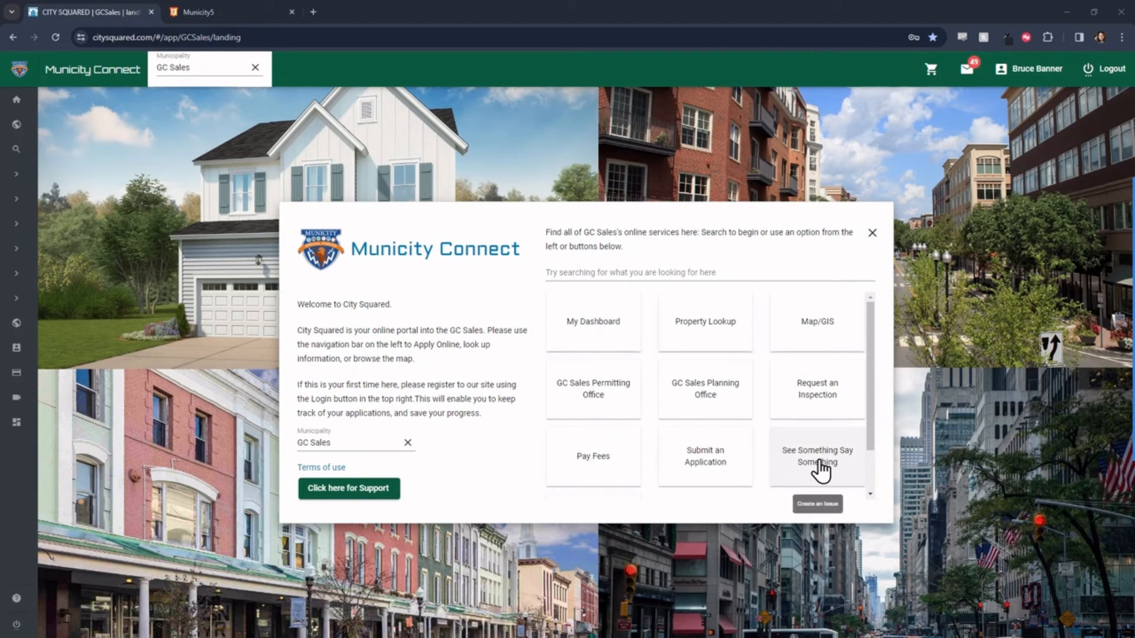
pyautogui.moveTo(20, 253)
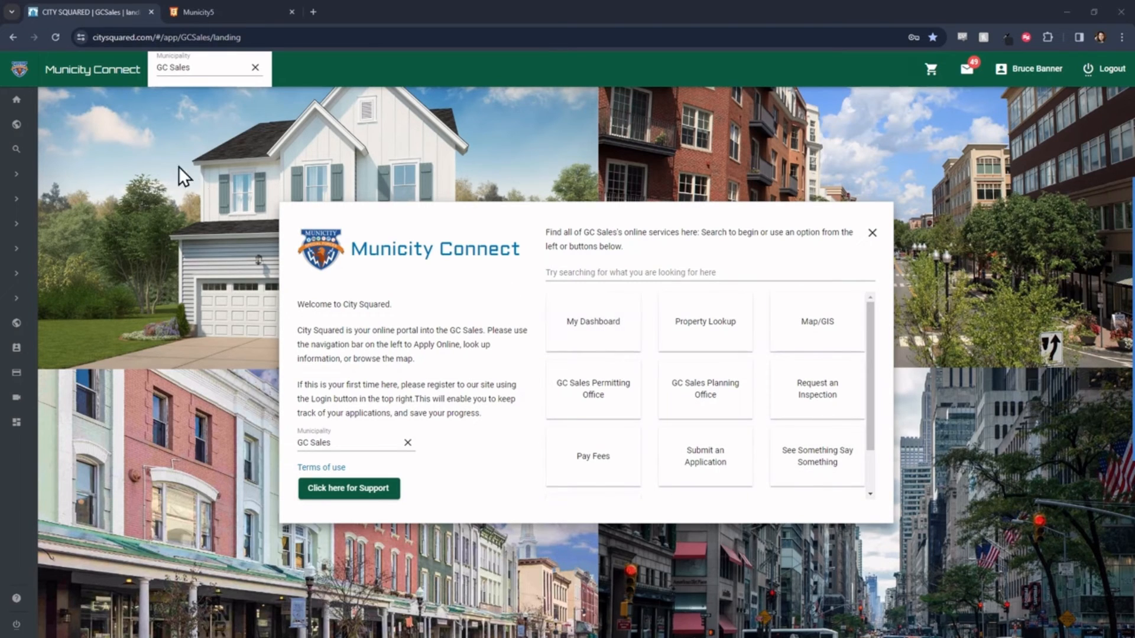
pyautogui.click(14, 126)
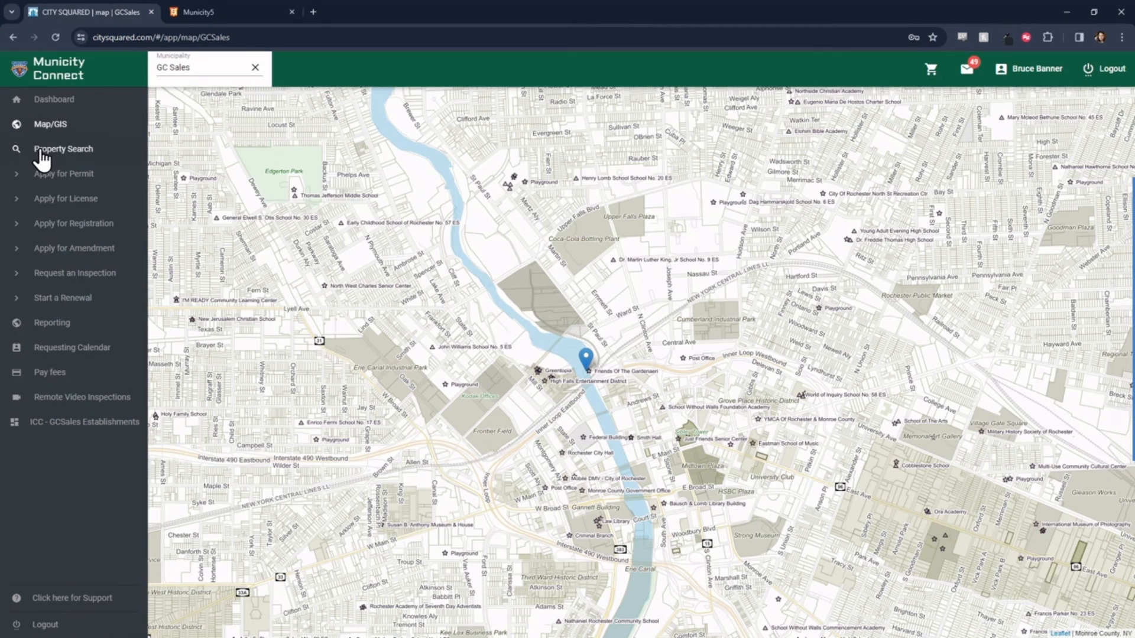
pyautogui.click(42, 155)
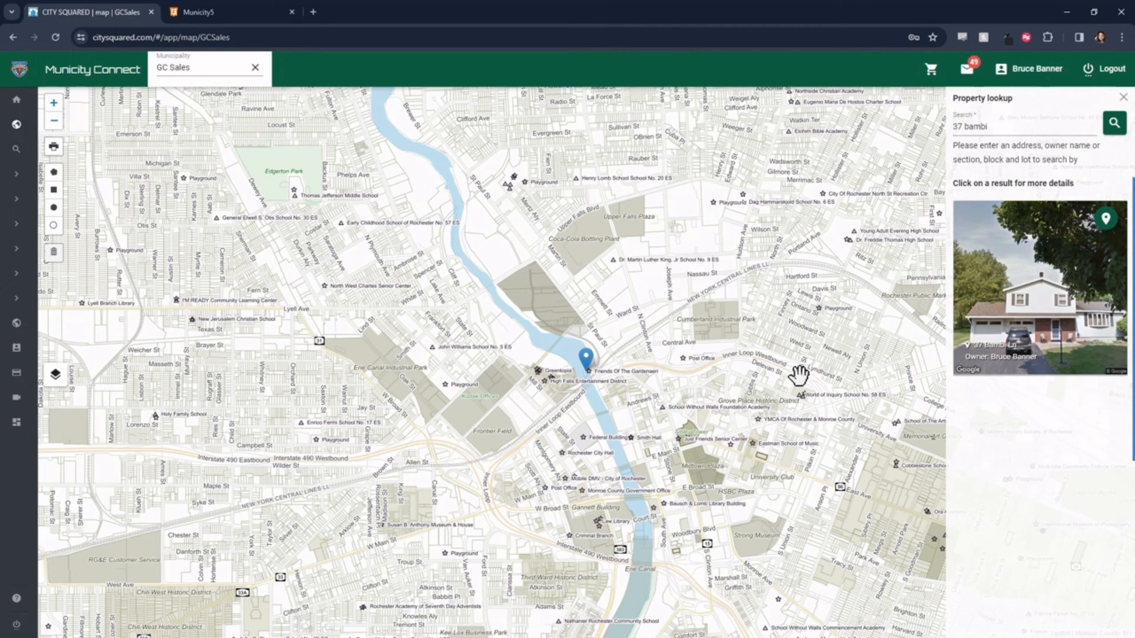
pyautogui.scroll(1, 689, 349)
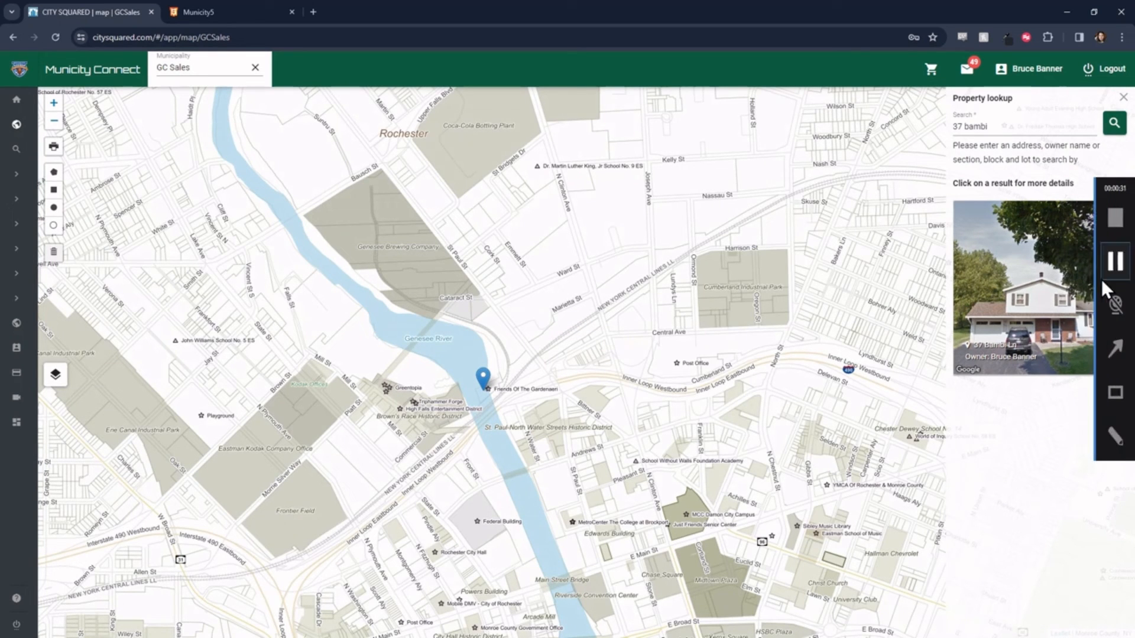
pyautogui.click(1031, 304)
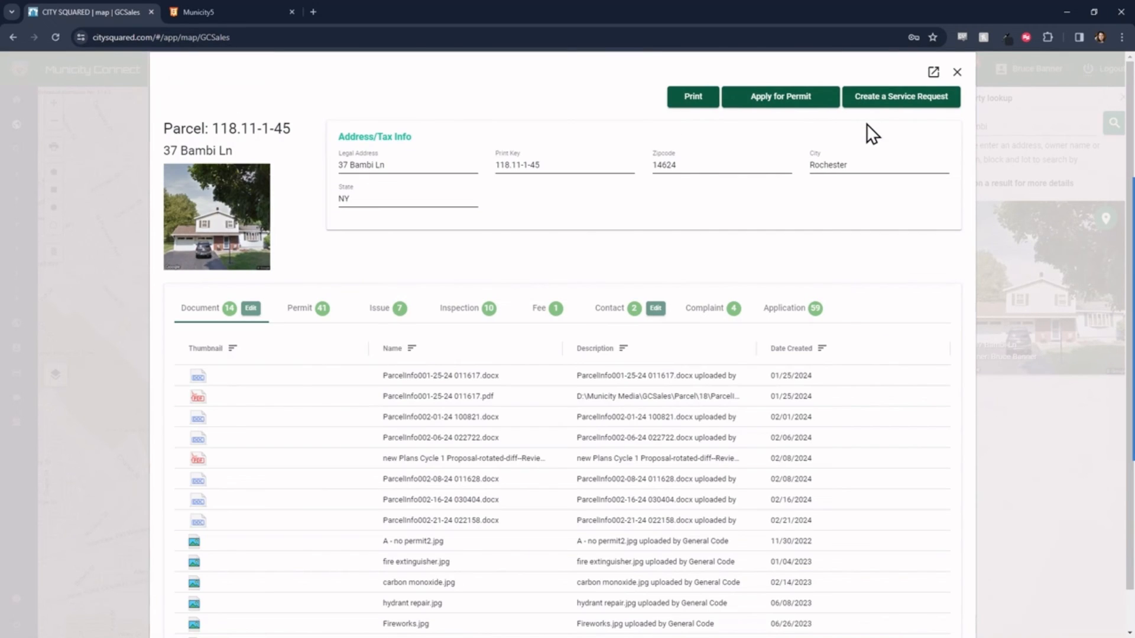
# Create a service request for 37 Bambi Ln with department Public and issue type Sidewalk Cracking.
pyautogui.click(895, 100)
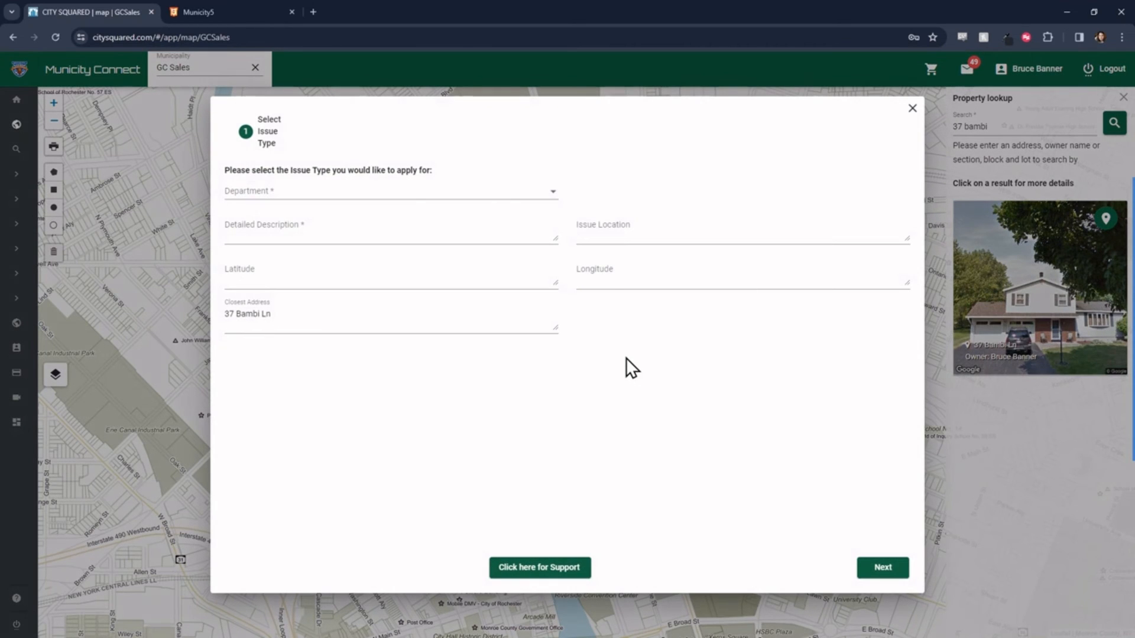
pyautogui.click(512, 199)
pyautogui.click(489, 192)
pyautogui.click(618, 194)
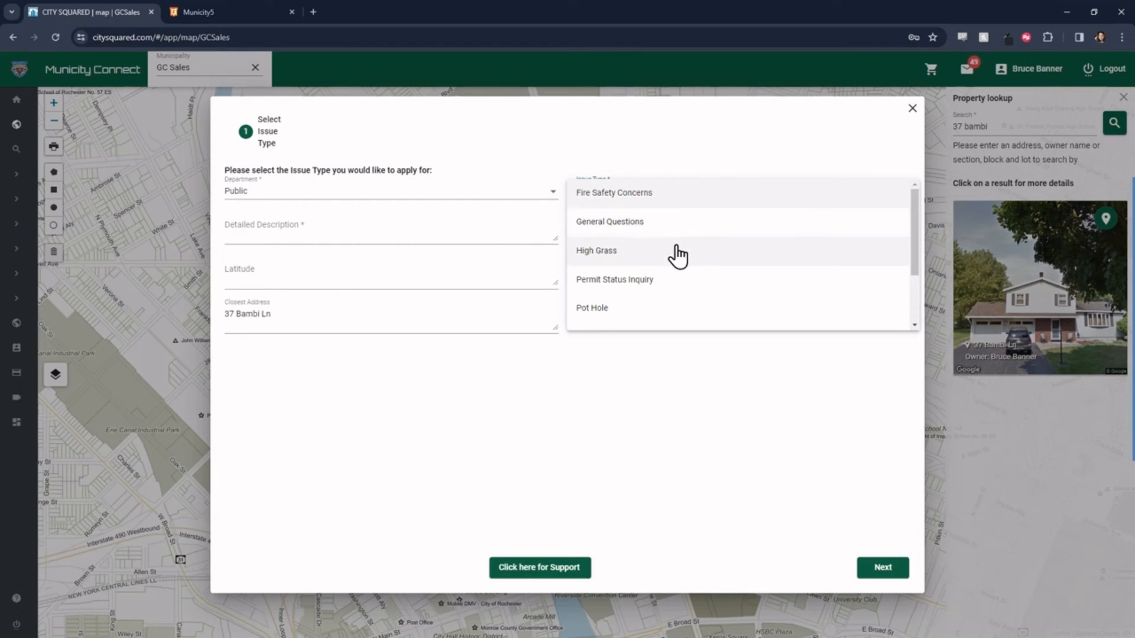
pyautogui.scroll(-1, 680, 271)
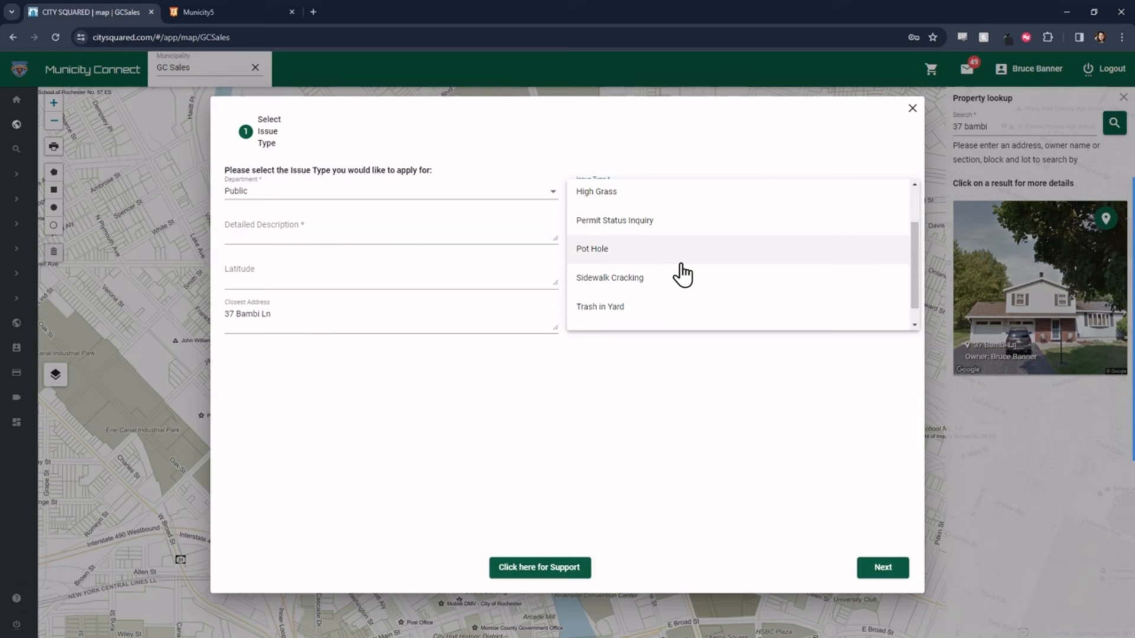
pyautogui.scroll(1, 682, 274)
pyautogui.scroll(-1, 683, 274)
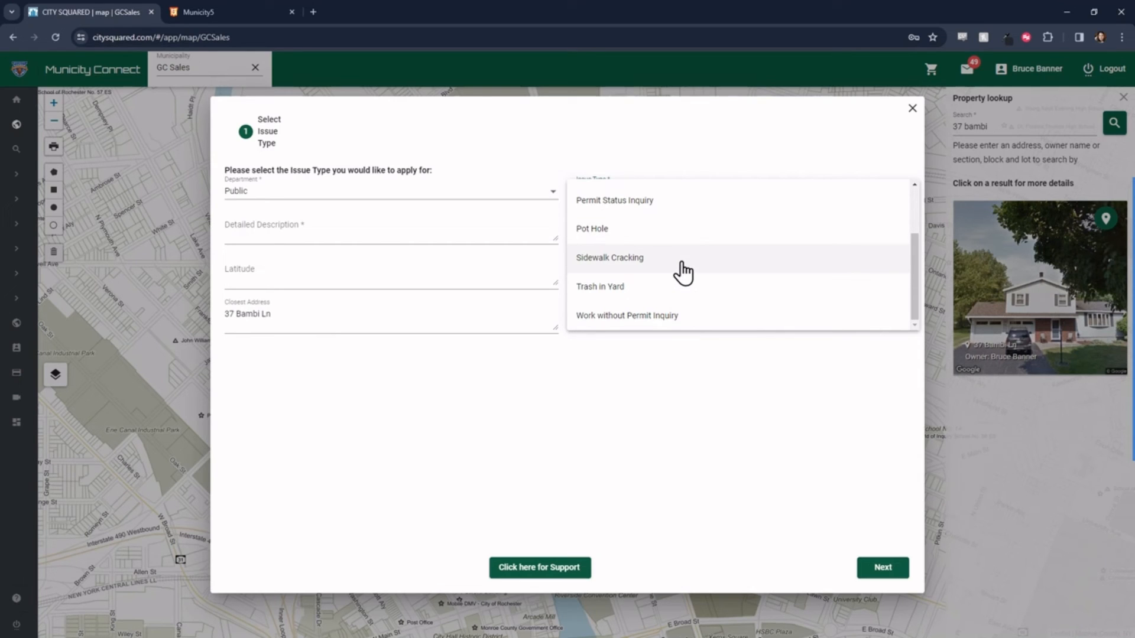
pyautogui.scroll(2, 673, 265)
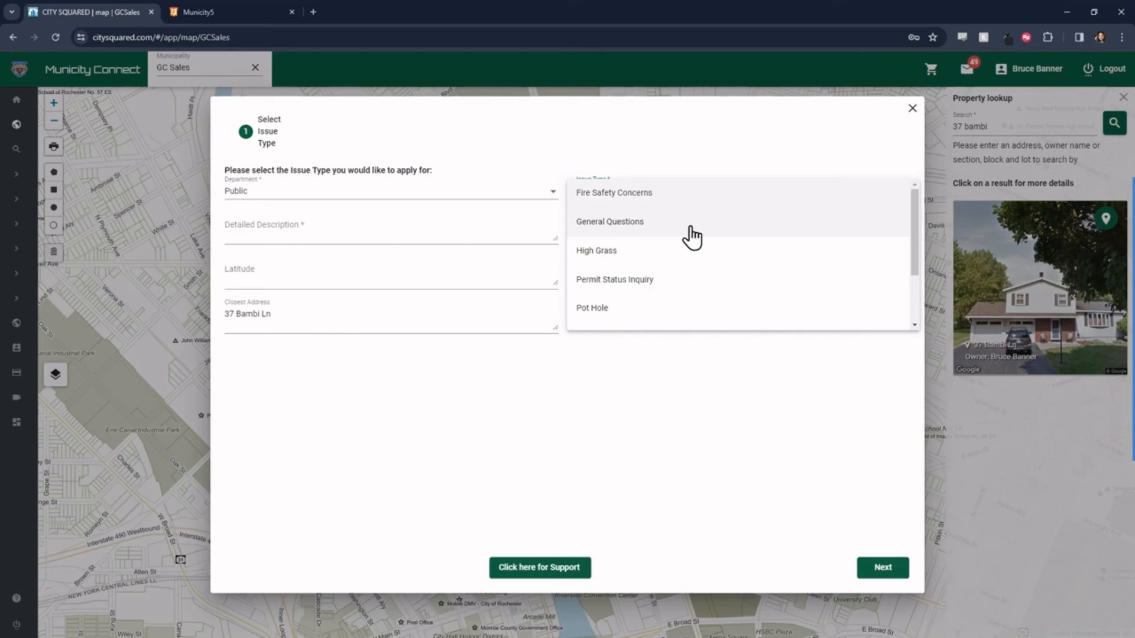
pyautogui.scroll(-3, 659, 287)
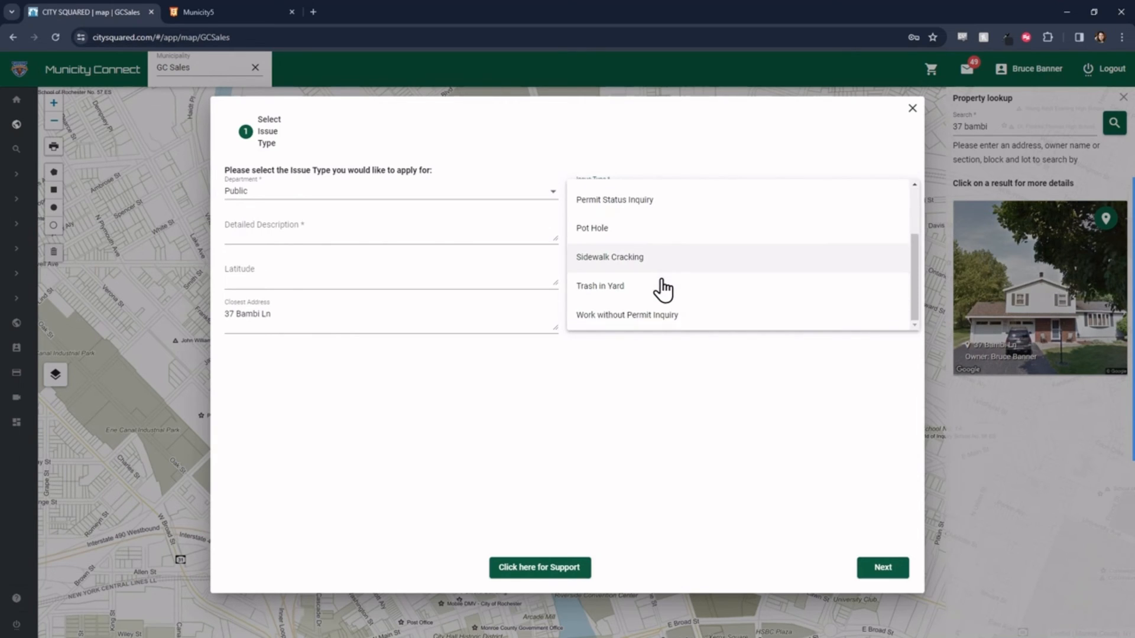
pyautogui.click(621, 260)
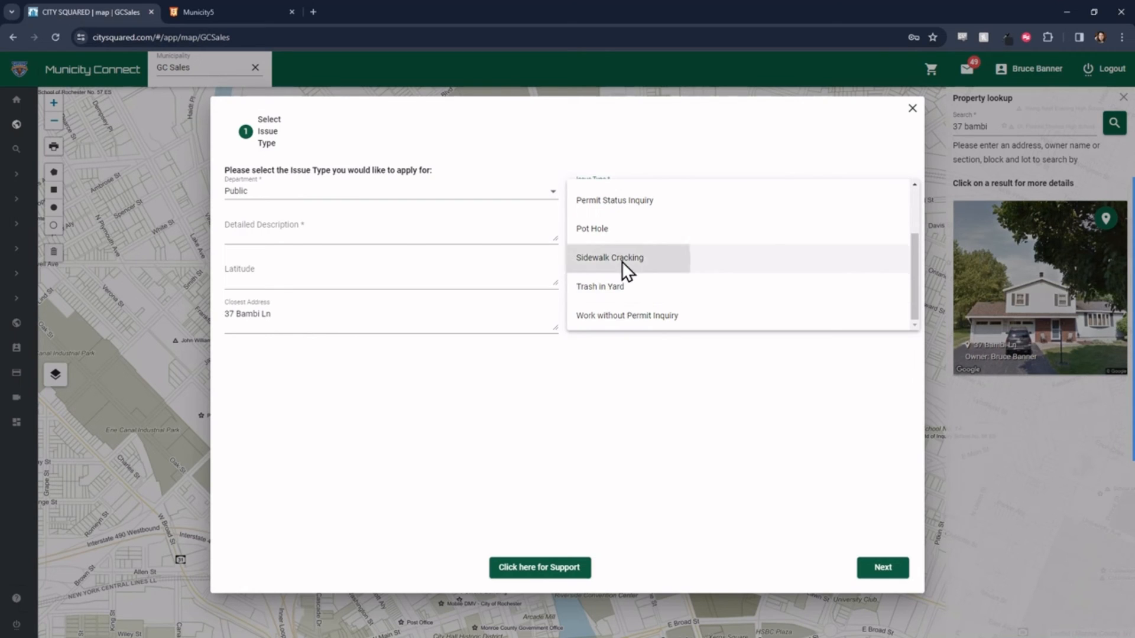
pyautogui.click(407, 234)
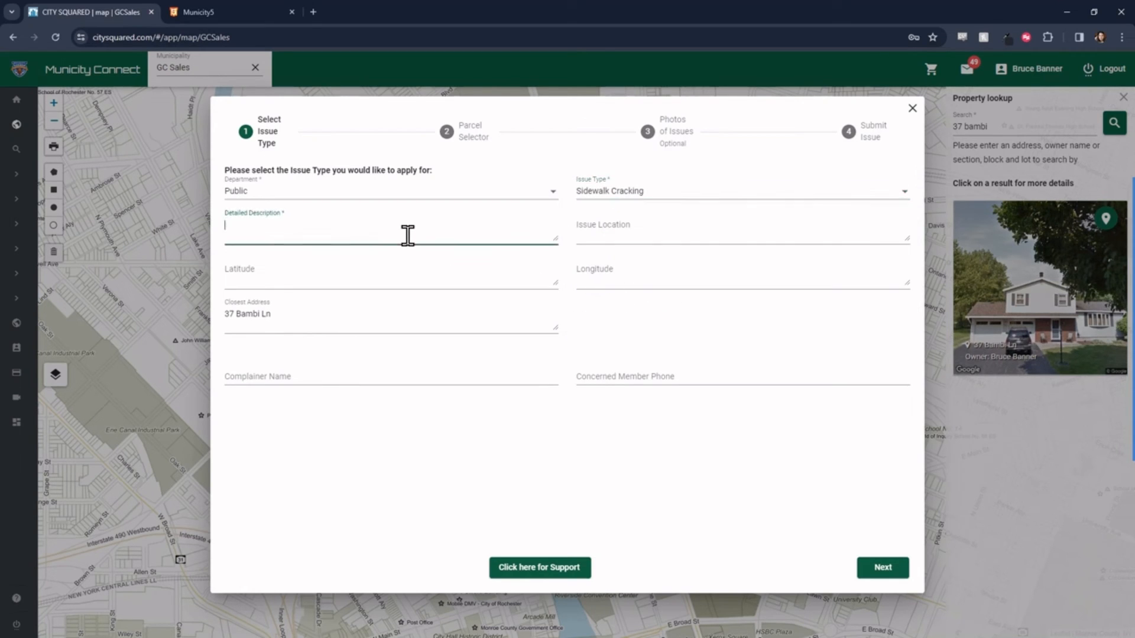
# Describe the sidewalk as cracked in front of the house, with location 'front of my house'.
pyautogui.write('k cracked in front of house')
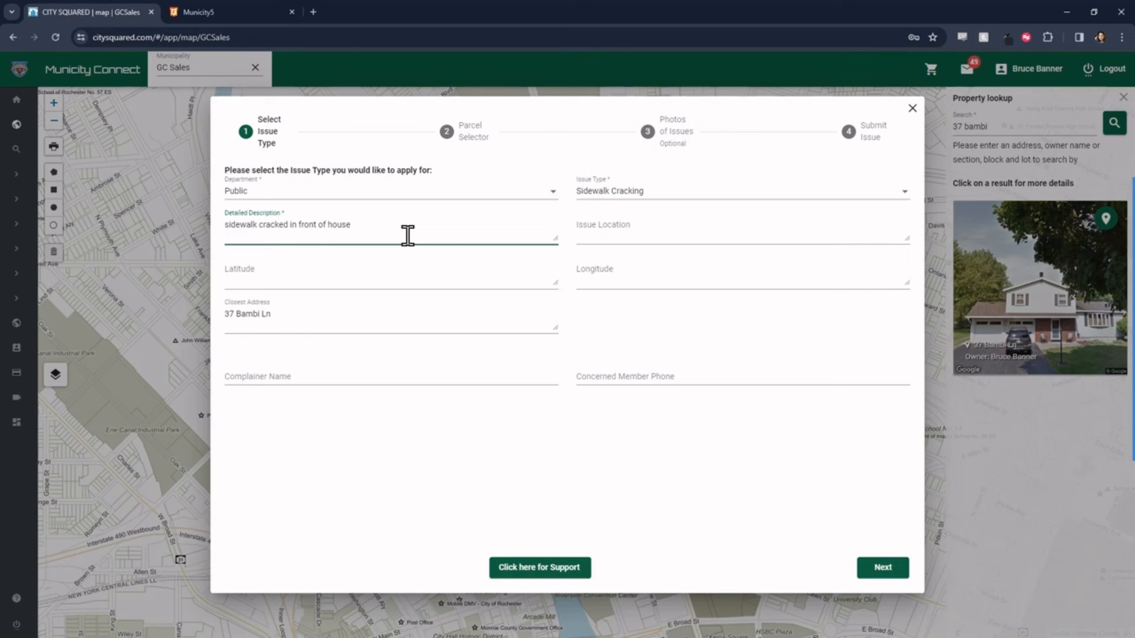
pyautogui.click(620, 232)
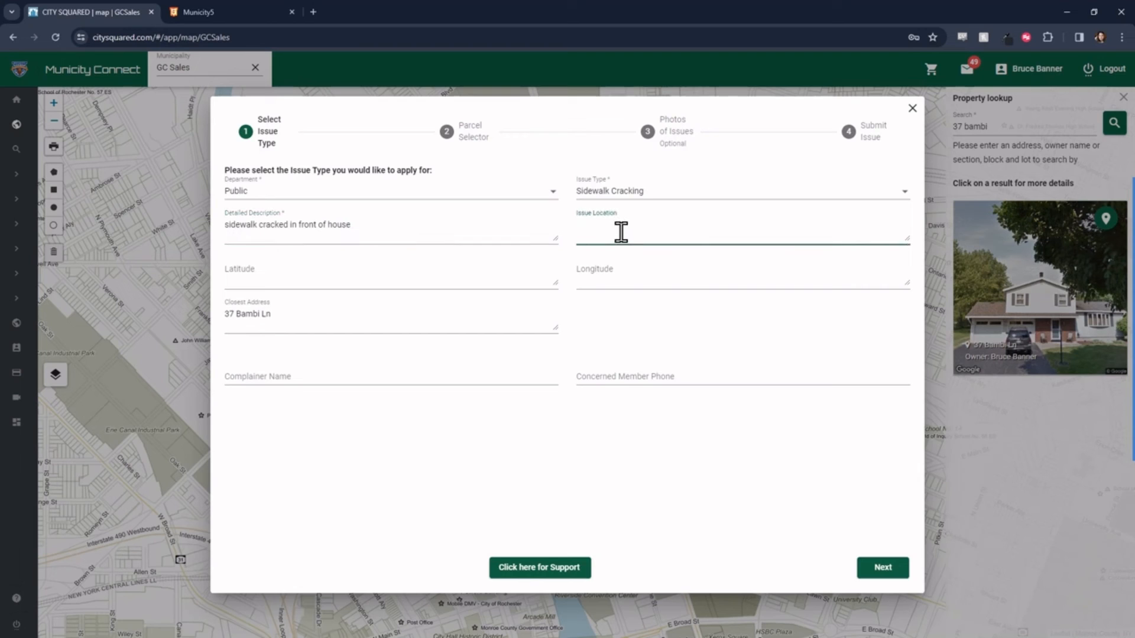
pyautogui.write('front of my house')
# Fill in the complainer's name and the concerned member's phone number, then continue.
pyautogui.click(318, 376)
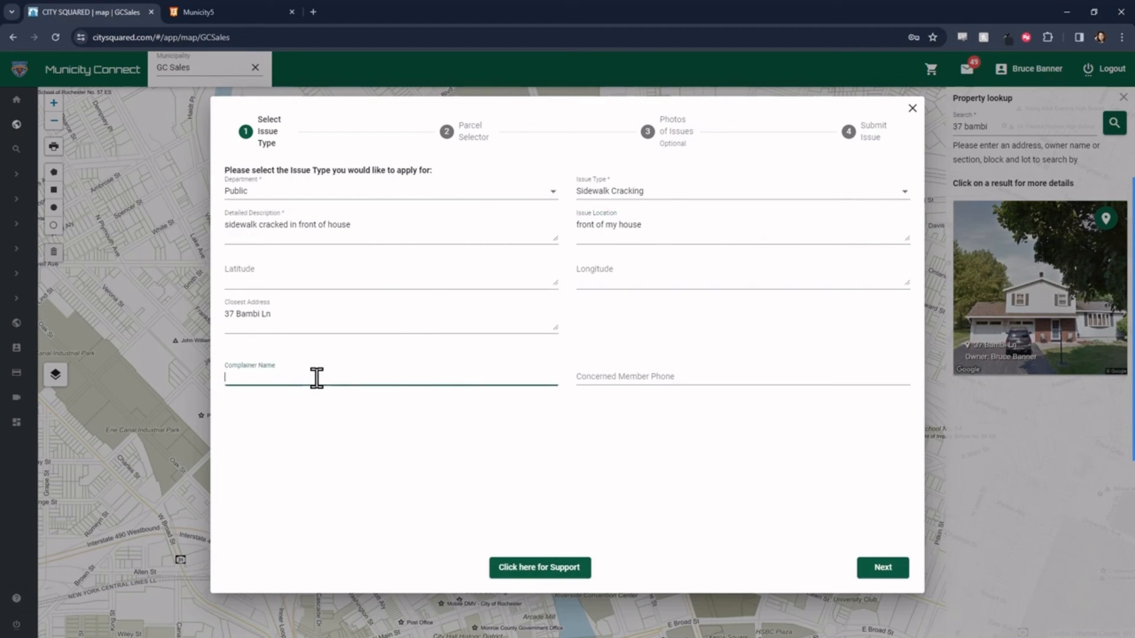
pyautogui.write('Bruce Banner')
pyautogui.press('Tab')
pyautogui.write('5')
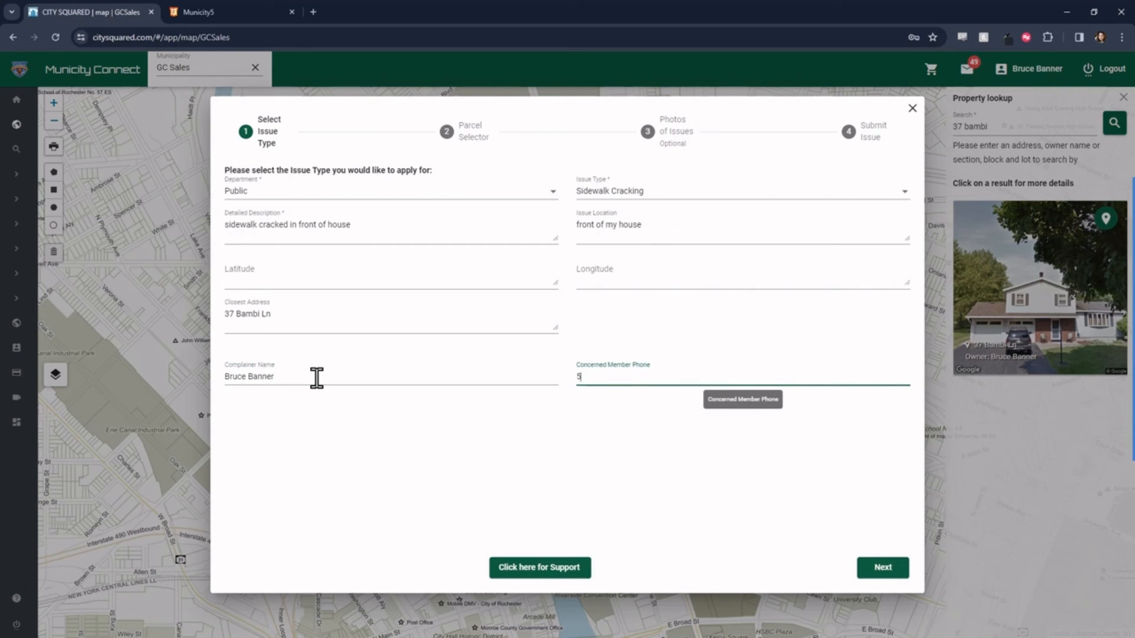
pyautogui.write('55-555-5555')
pyautogui.click(882, 568)
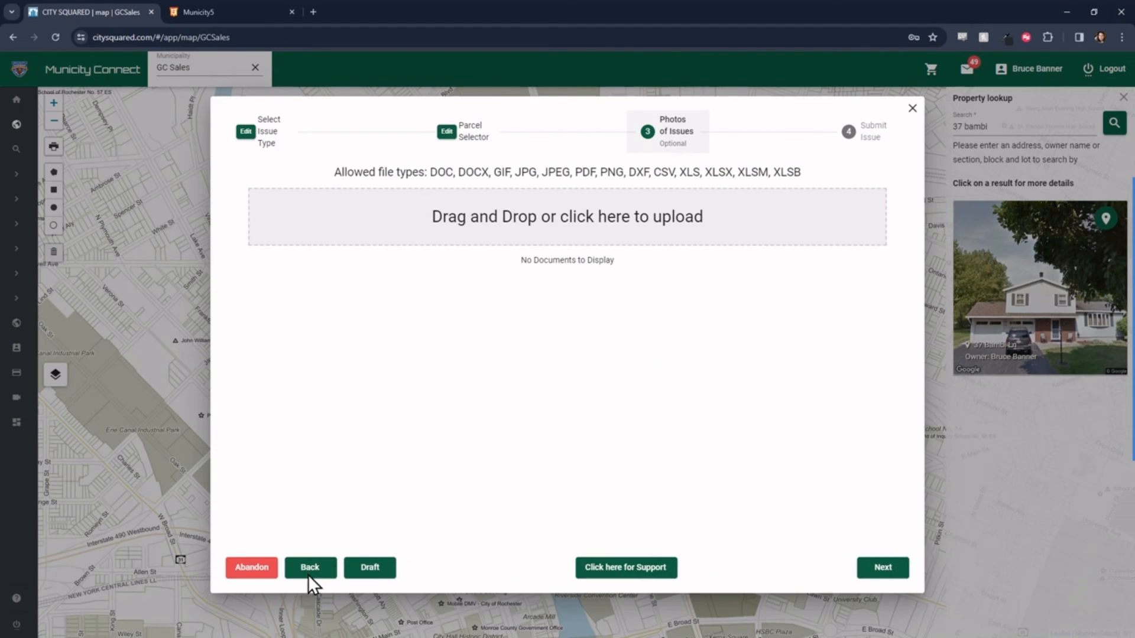
pyautogui.click(309, 568)
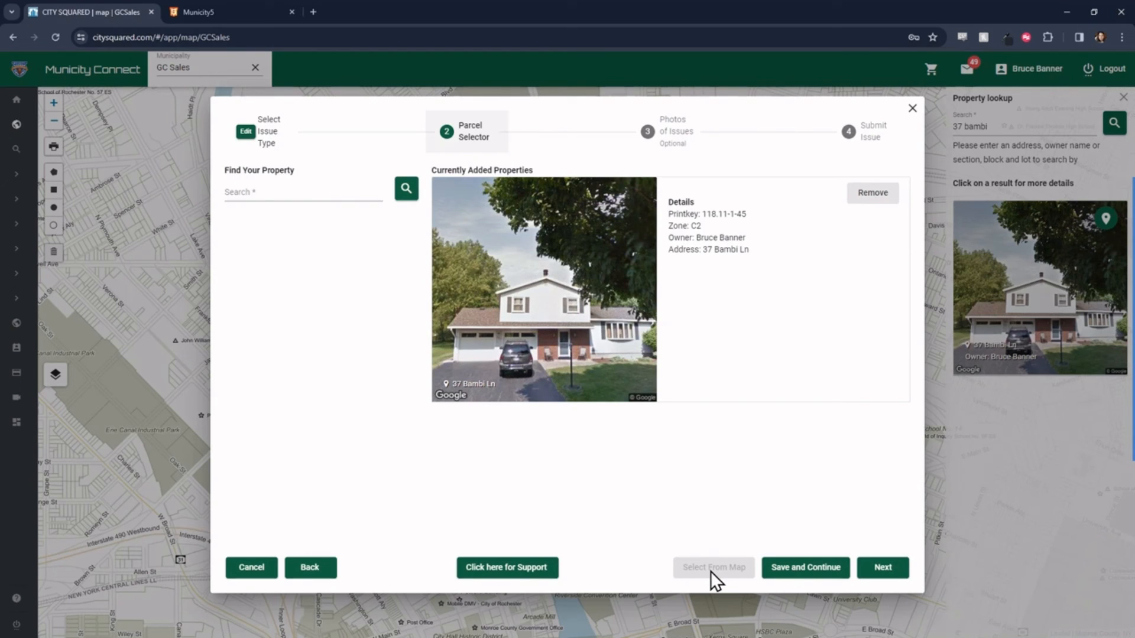
pyautogui.click(897, 568)
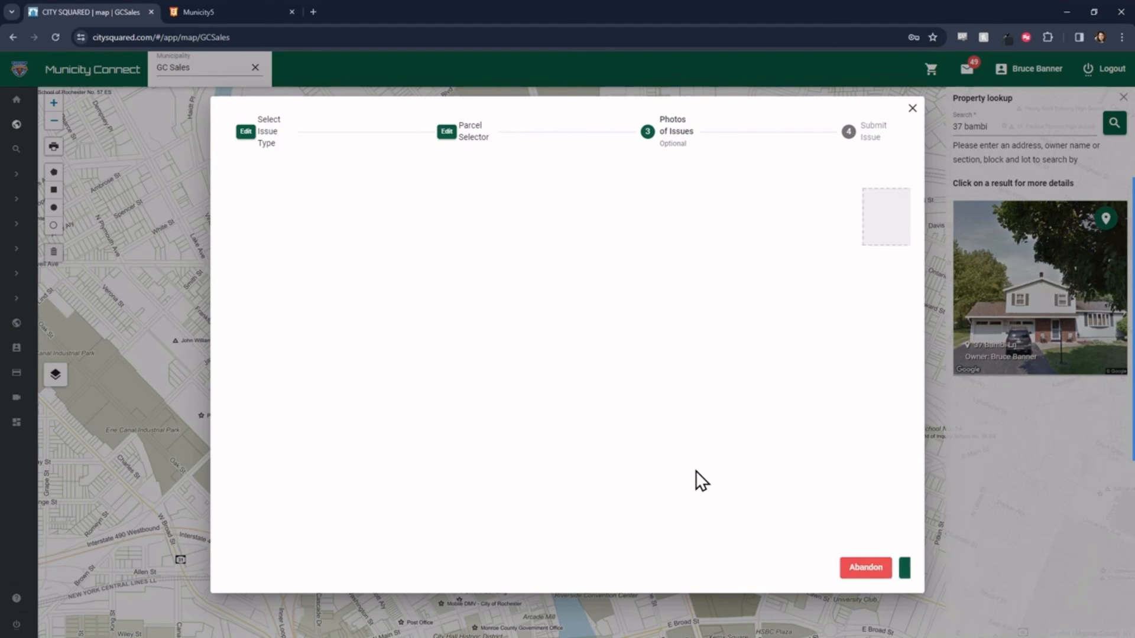
pyautogui.click(565, 226)
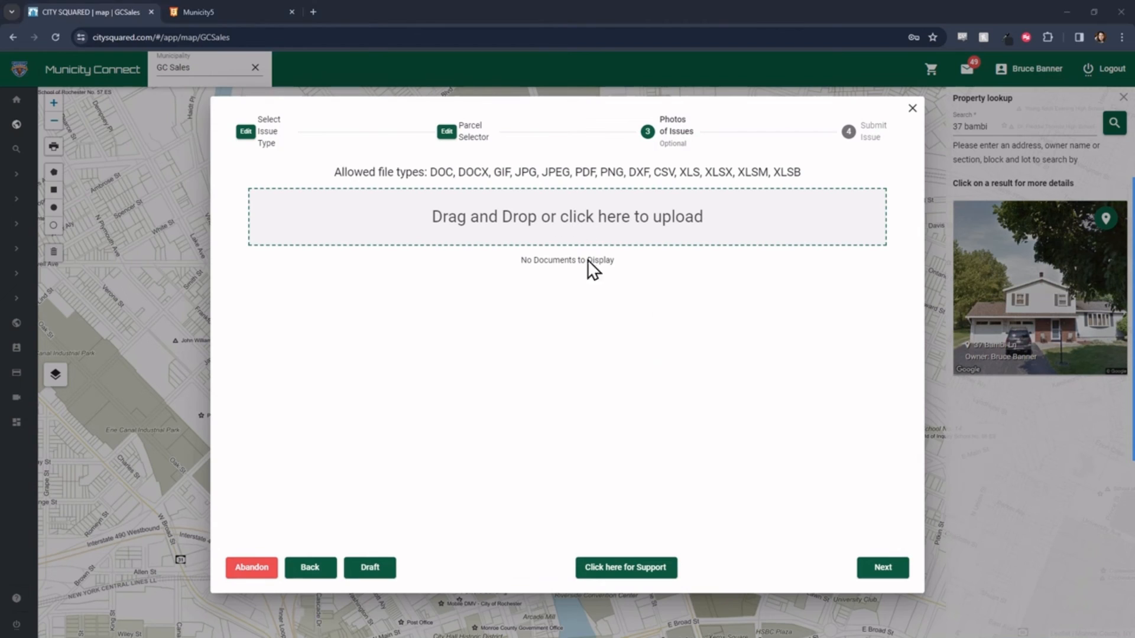
pyautogui.scroll(-4, 250, 159)
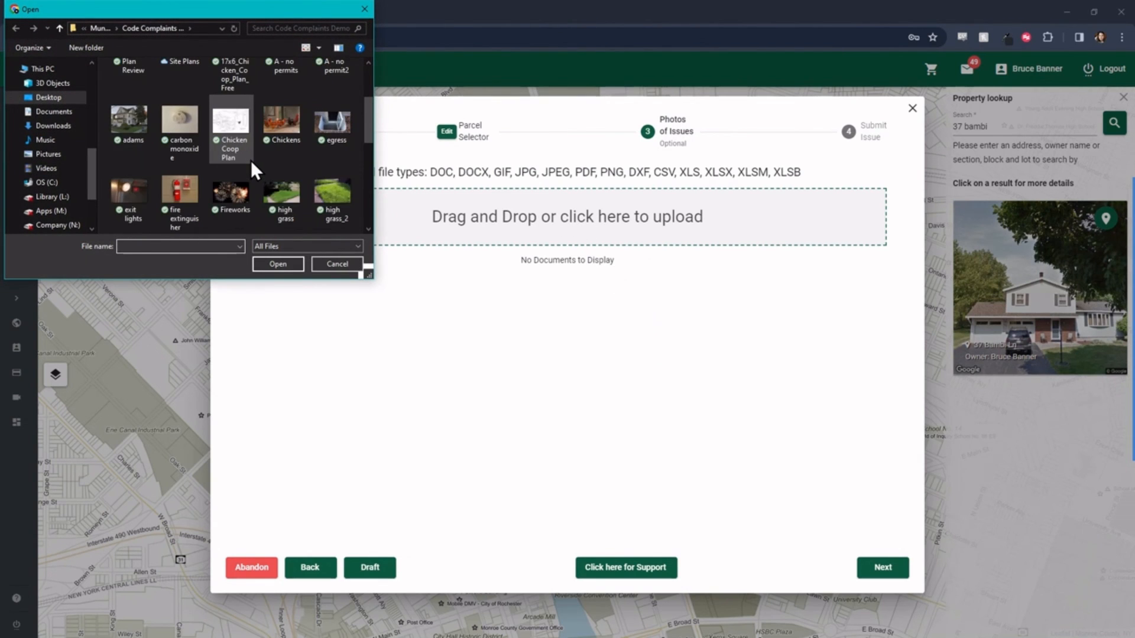
pyautogui.scroll(-2, 250, 161)
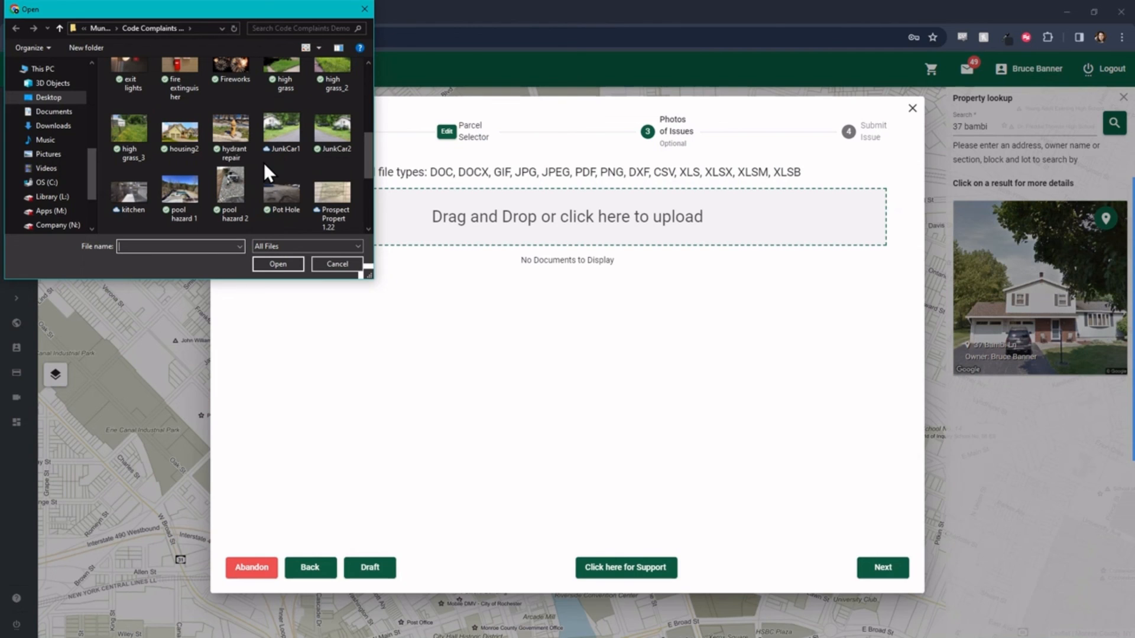
pyautogui.scroll(-2, 265, 172)
pyautogui.click(180, 190)
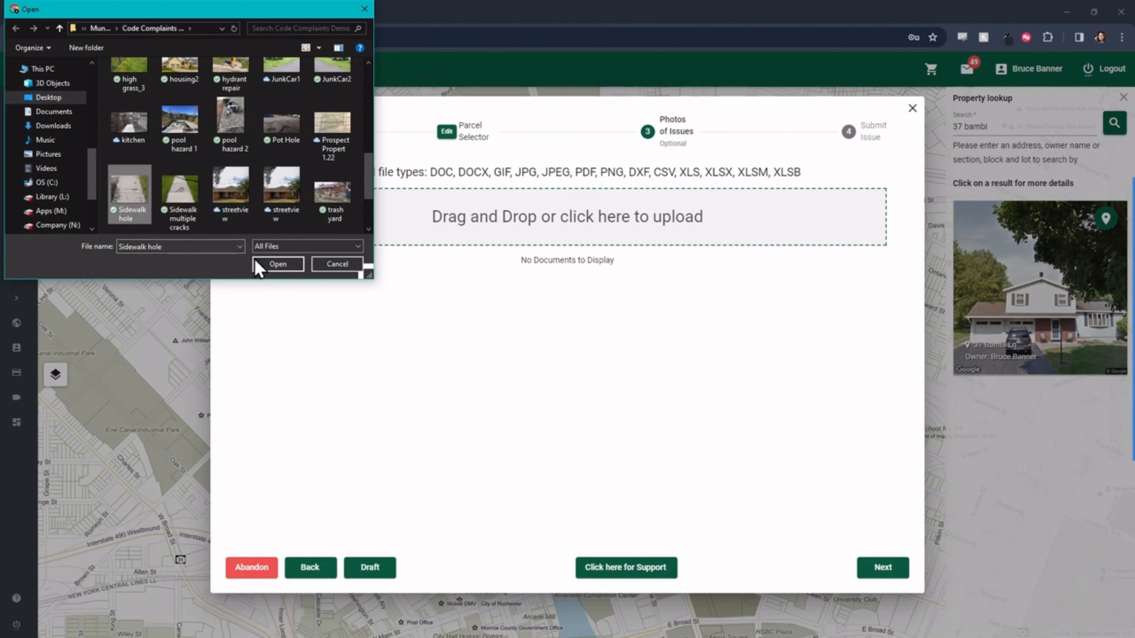
pyautogui.click(280, 268)
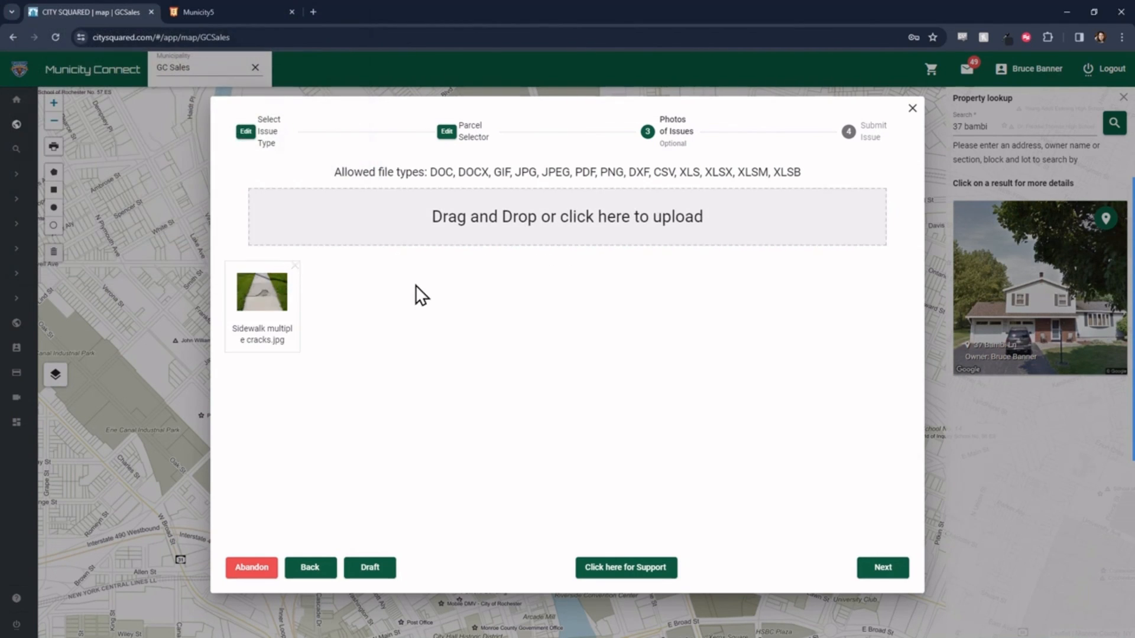
# Review the important data, untick 'Notify Me about changes' and submit the Sidewalk Cracking issue.
pyautogui.click(872, 572)
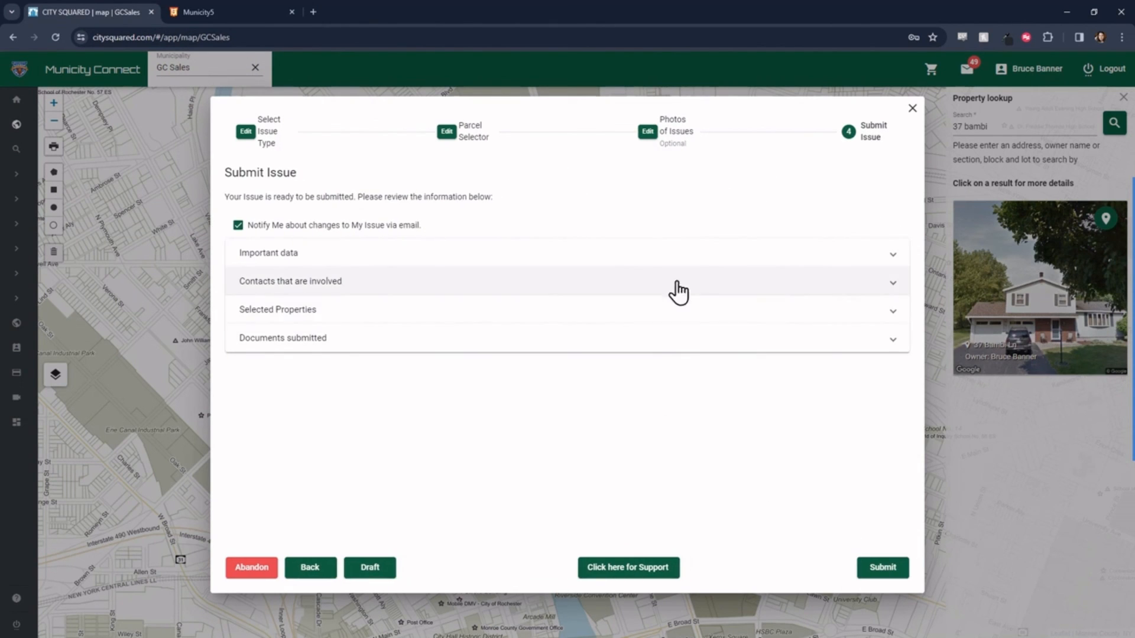
pyautogui.click(705, 263)
pyautogui.click(705, 267)
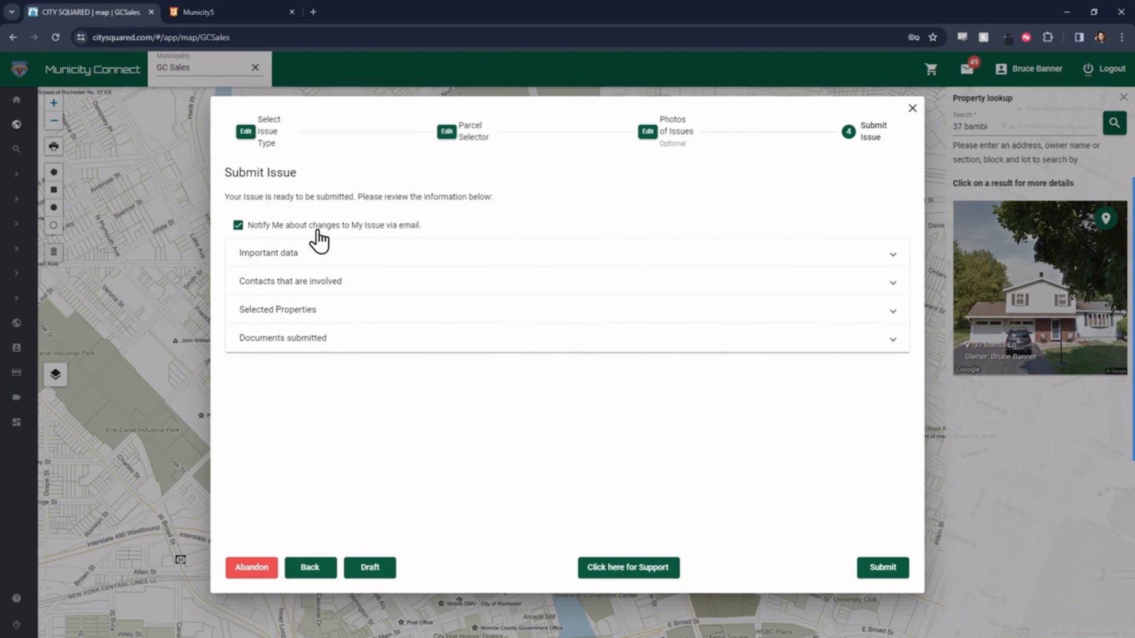
pyautogui.click(238, 228)
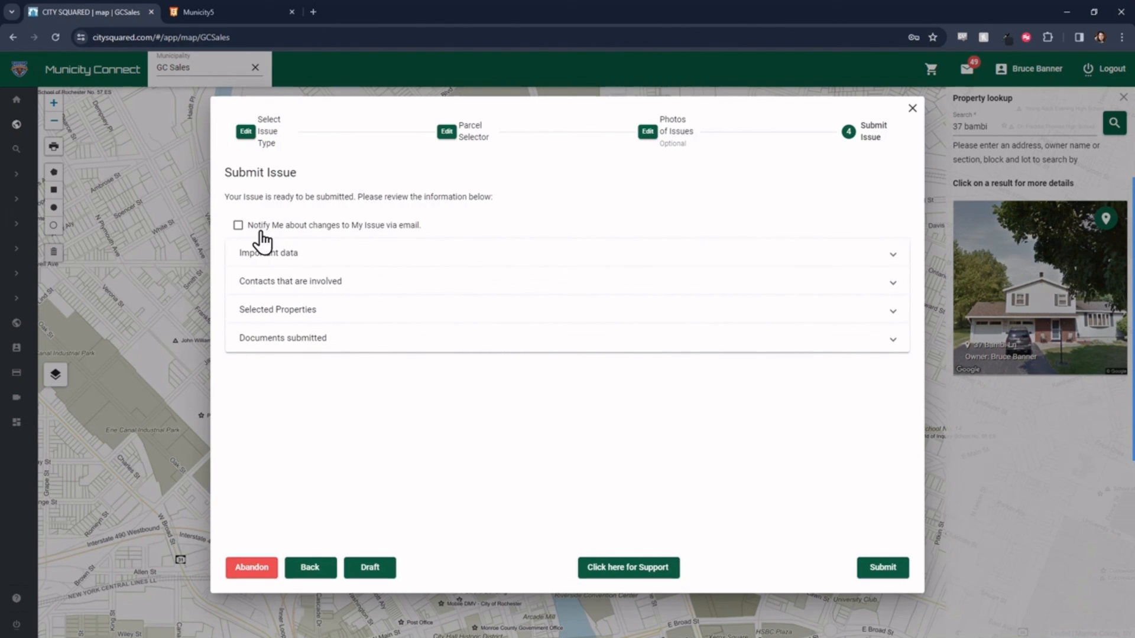
pyautogui.click(883, 567)
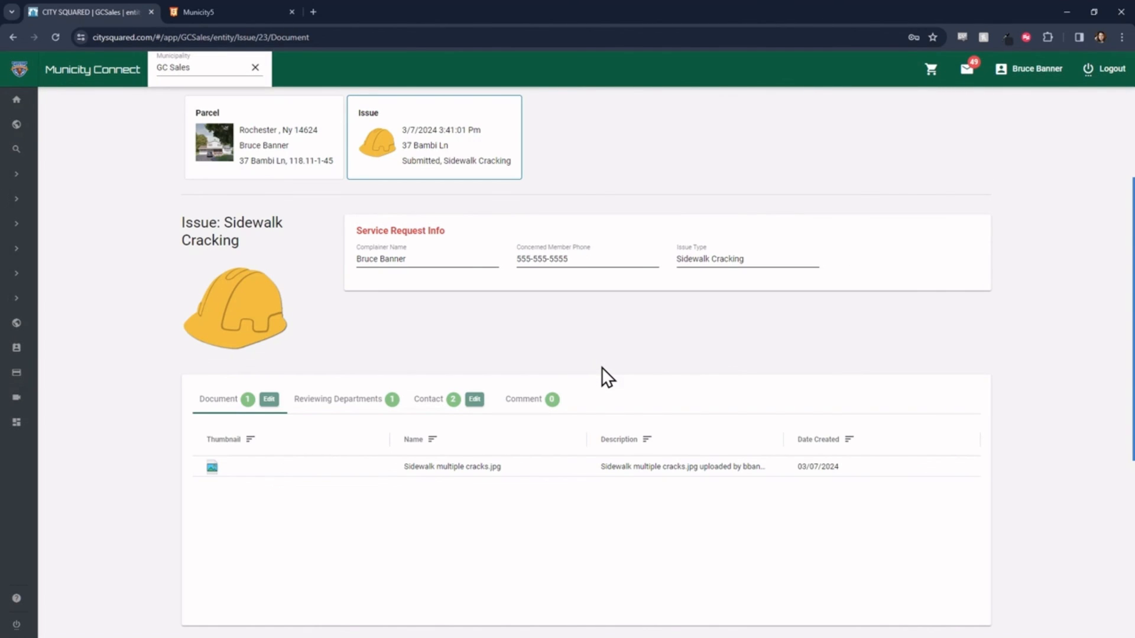
# Preview the attached Sidewalk multiple cracks.jpg in the Document tab, then return to the landing page.
pyautogui.click(530, 404)
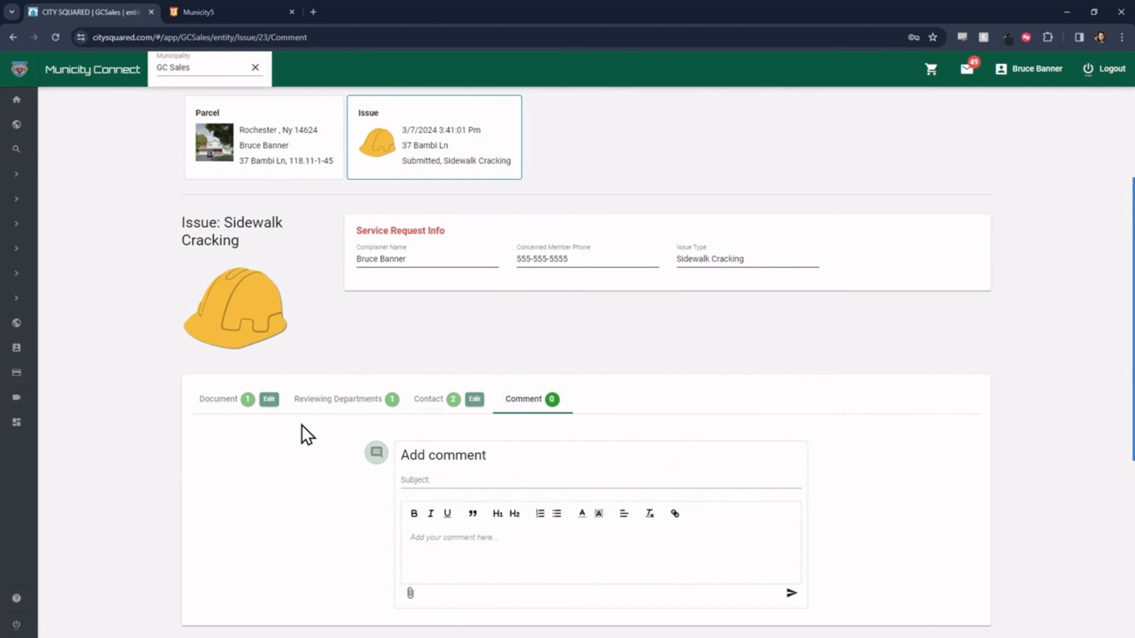
pyautogui.click(219, 404)
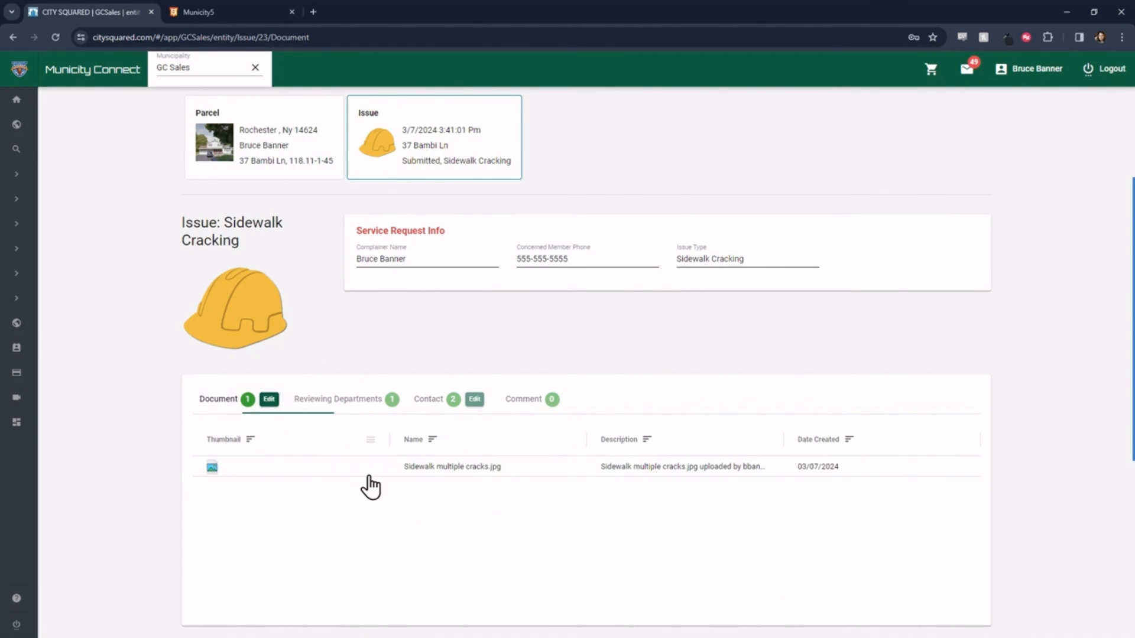
pyautogui.click(439, 464)
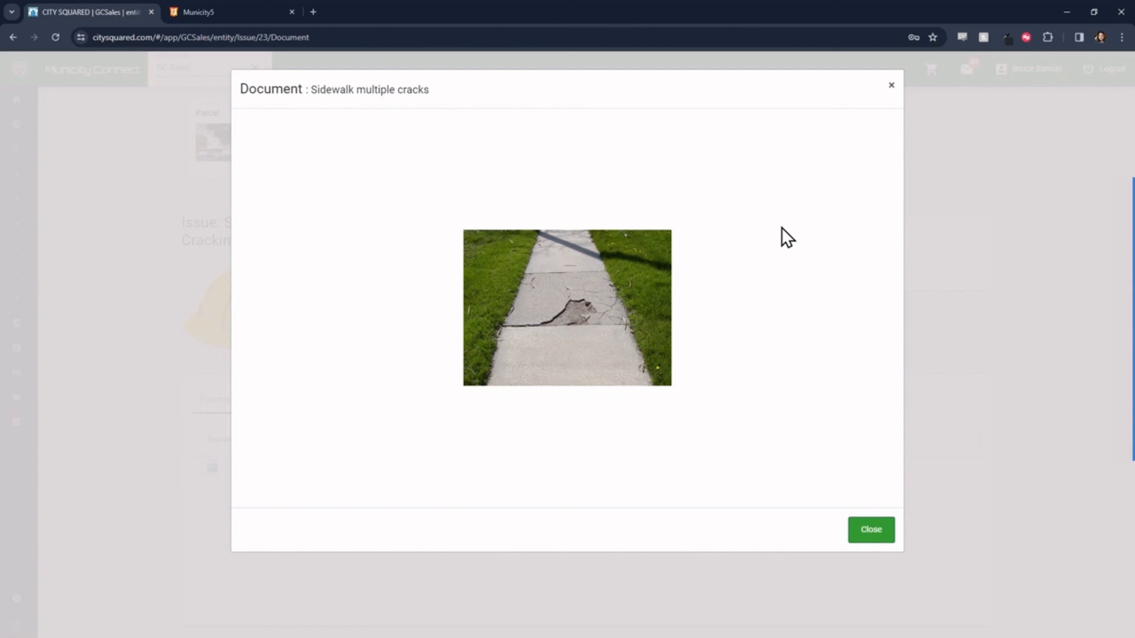
pyautogui.click(889, 87)
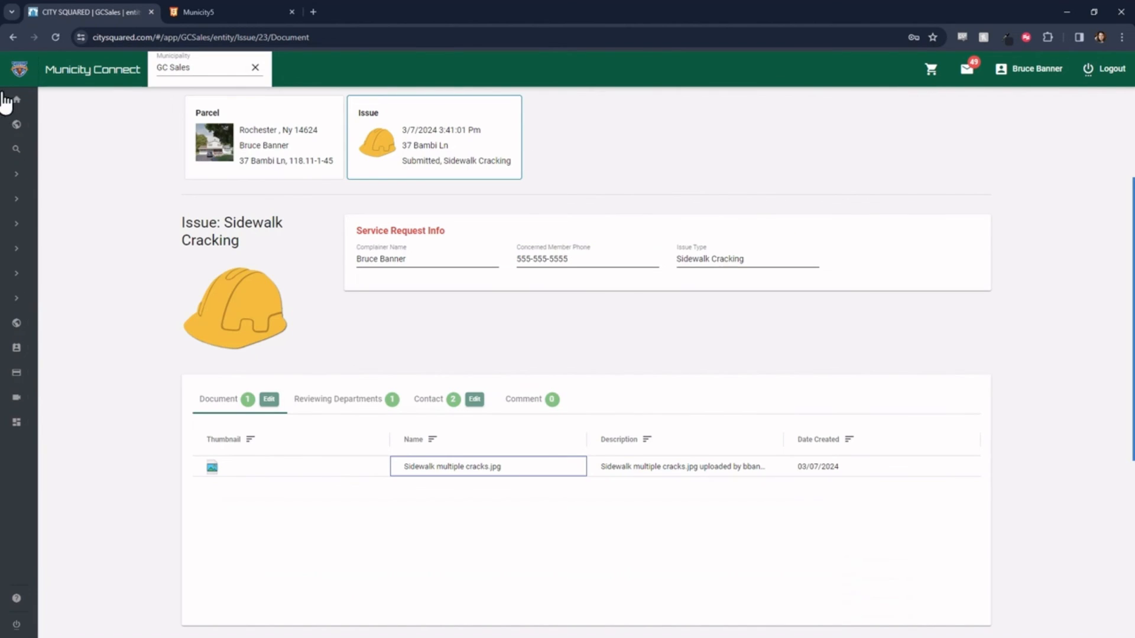
pyautogui.click(74, 82)
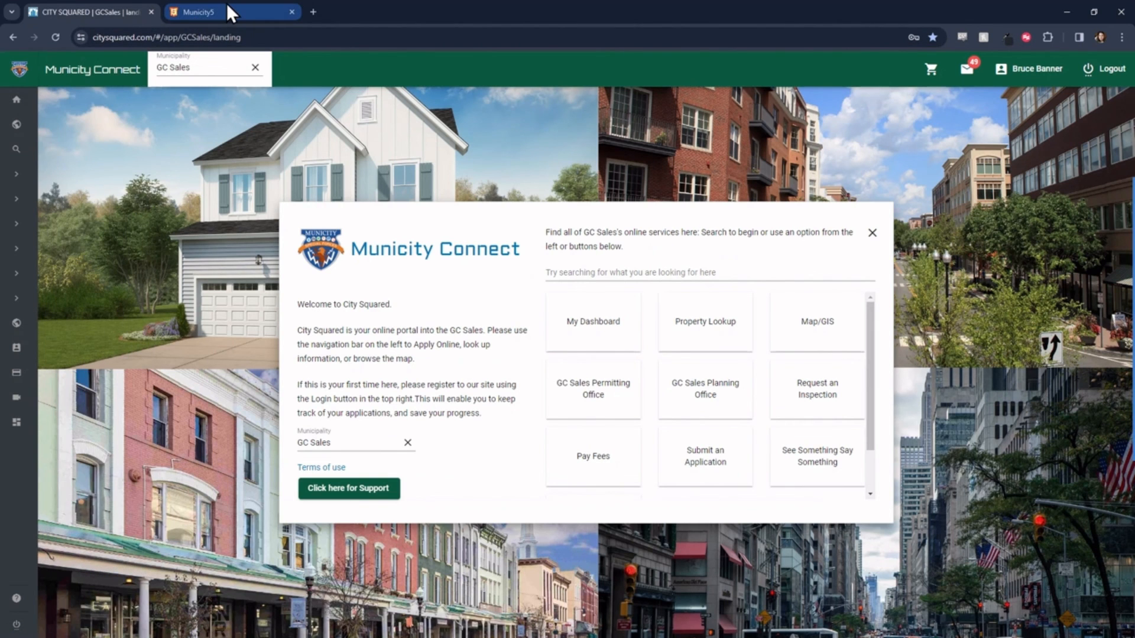
# In Municity 5, refresh the Issues dashboard, open issue 23 and review its location and issue info.
pyautogui.click(227, 13)
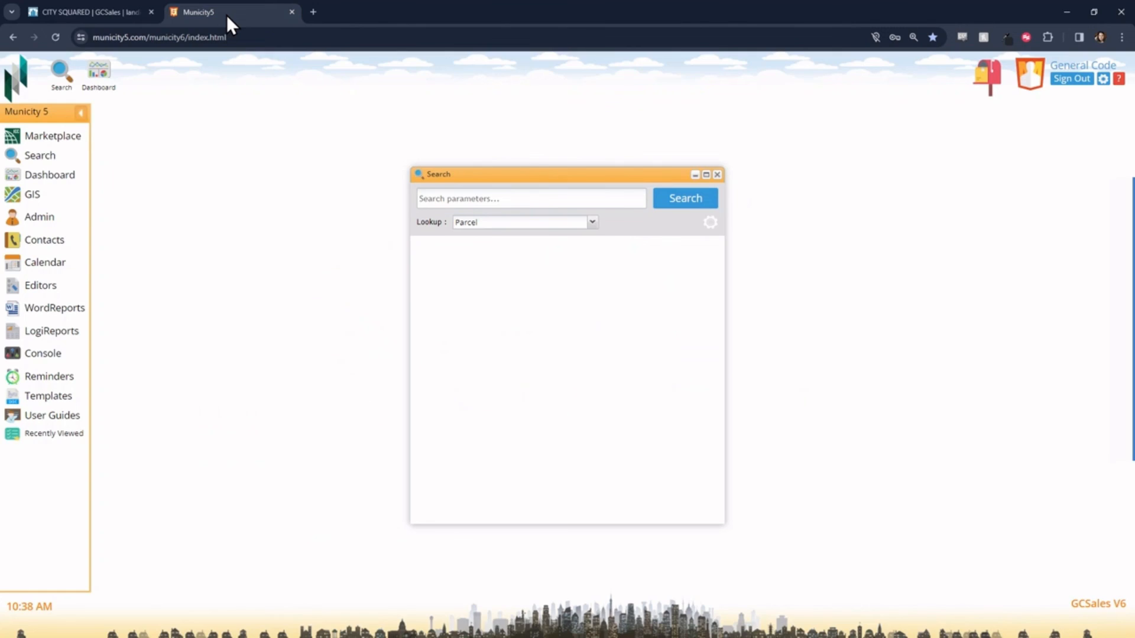
pyautogui.click(96, 84)
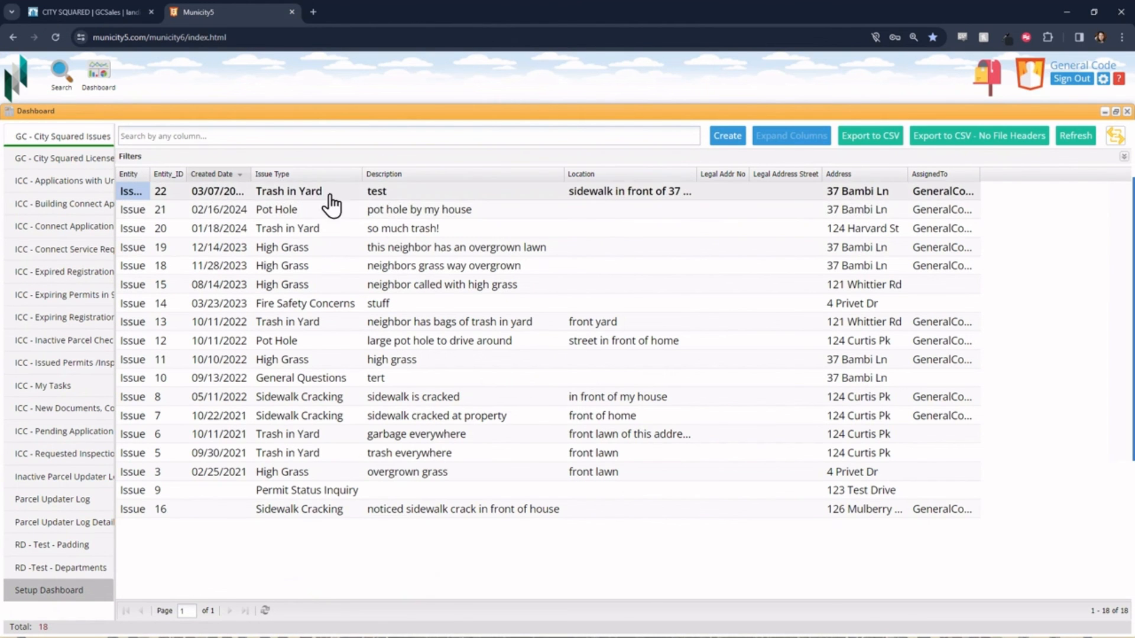
pyautogui.click(1078, 137)
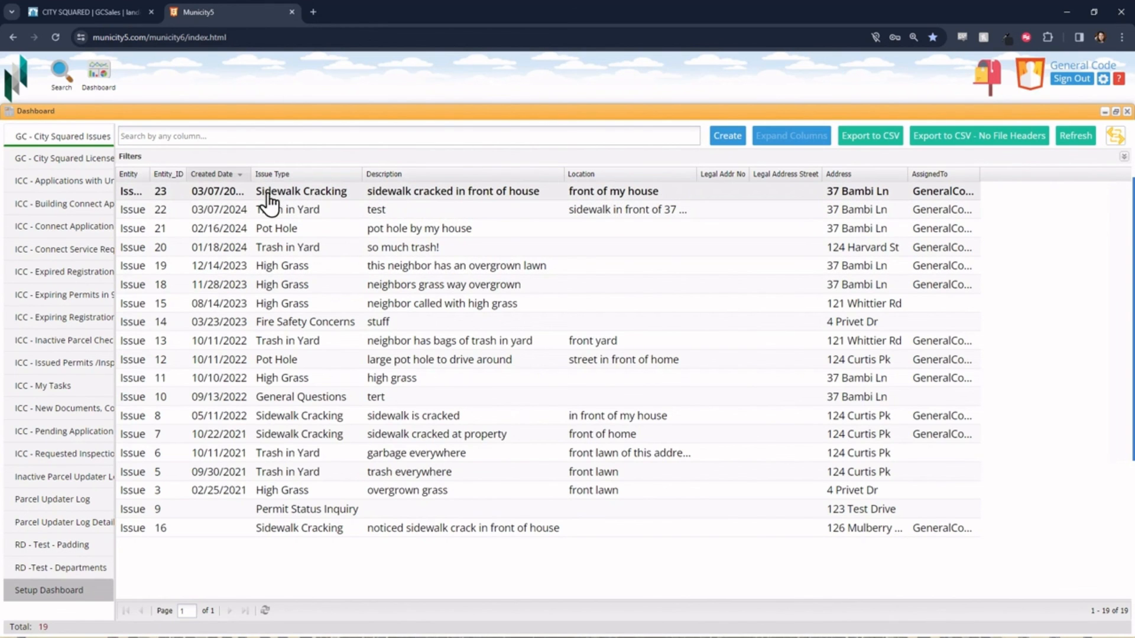
pyautogui.doubleClick(130, 199)
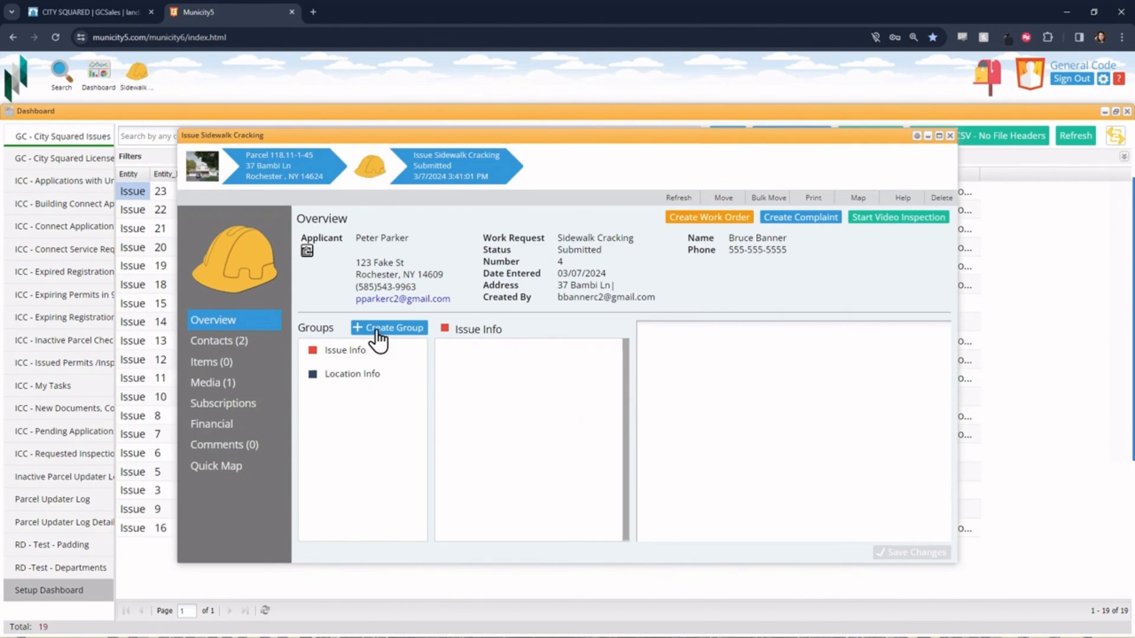
pyautogui.click(1103, 112)
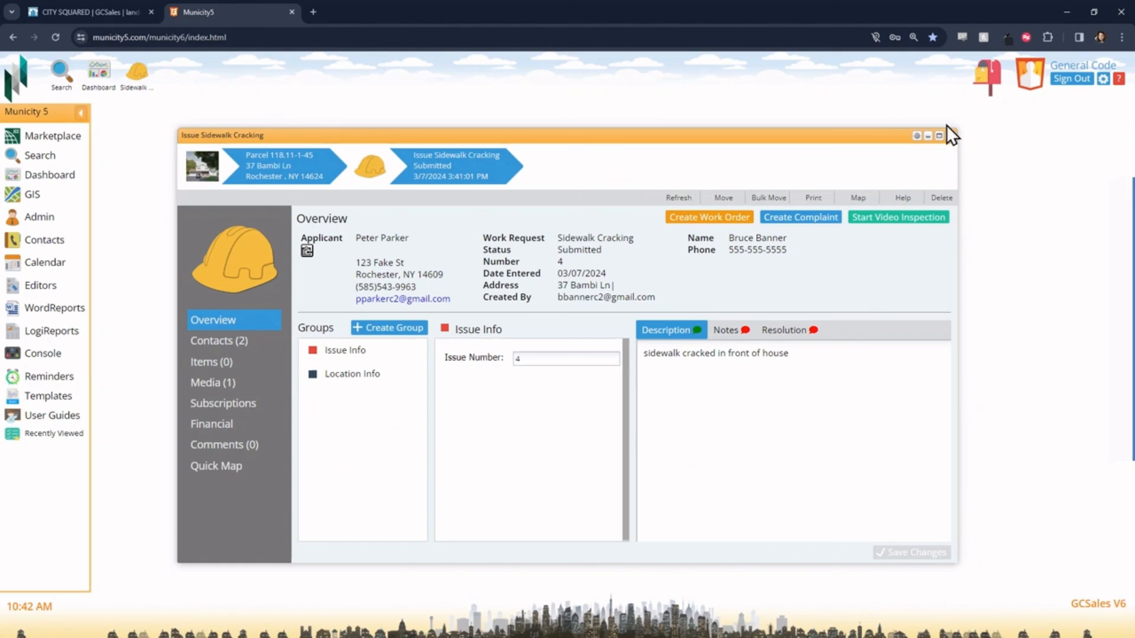
pyautogui.click(353, 374)
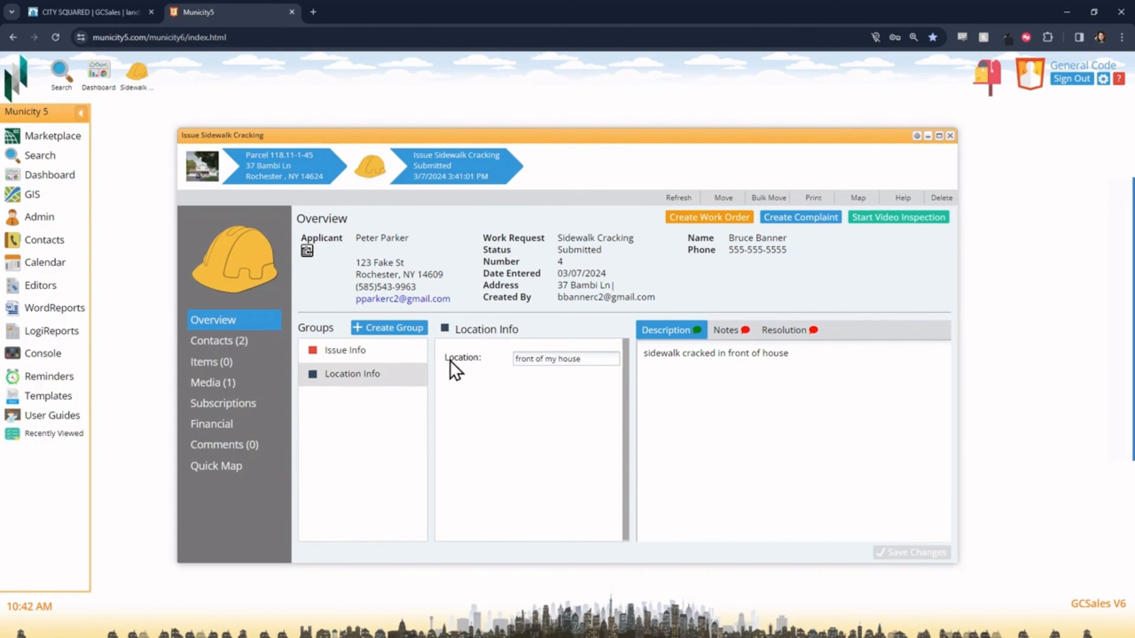
pyautogui.click(342, 357)
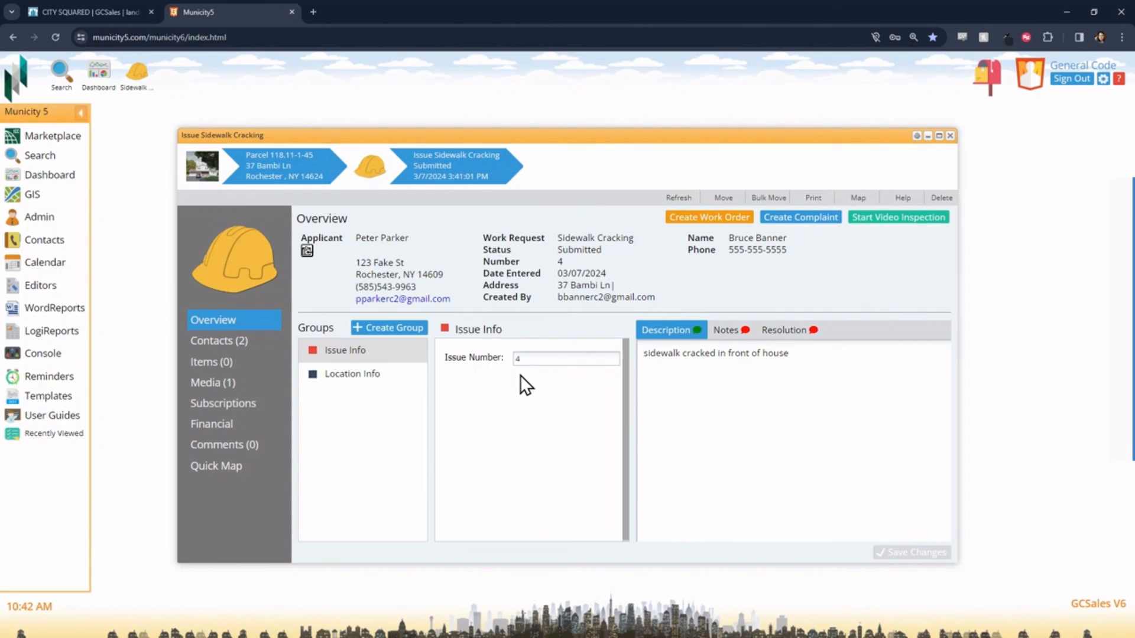
pyautogui.click(200, 388)
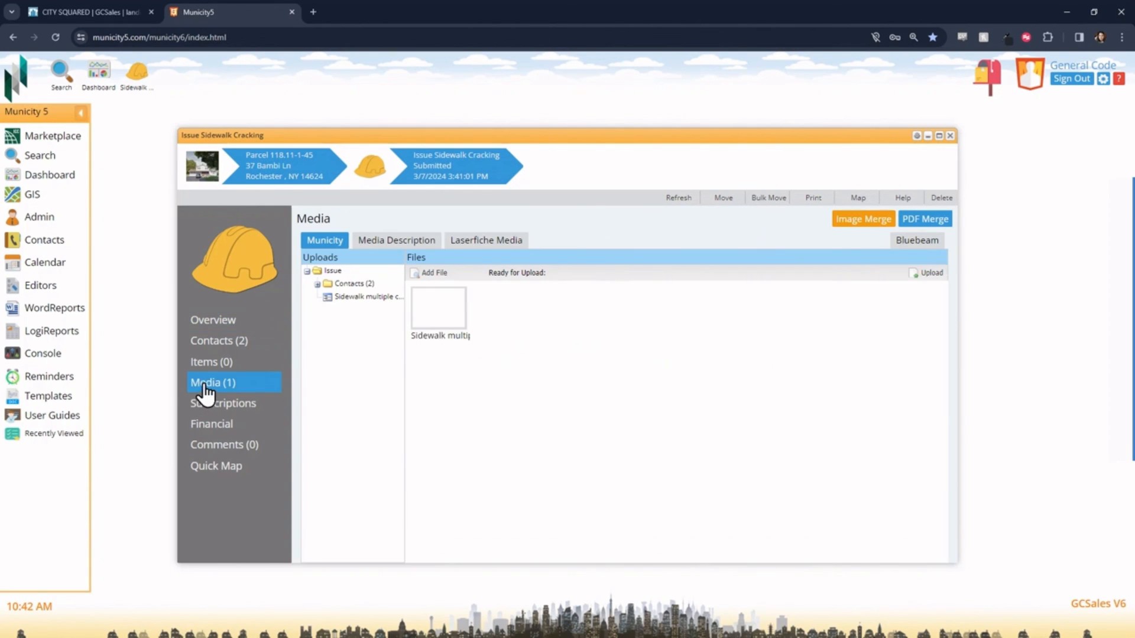
pyautogui.doubleClick(430, 325)
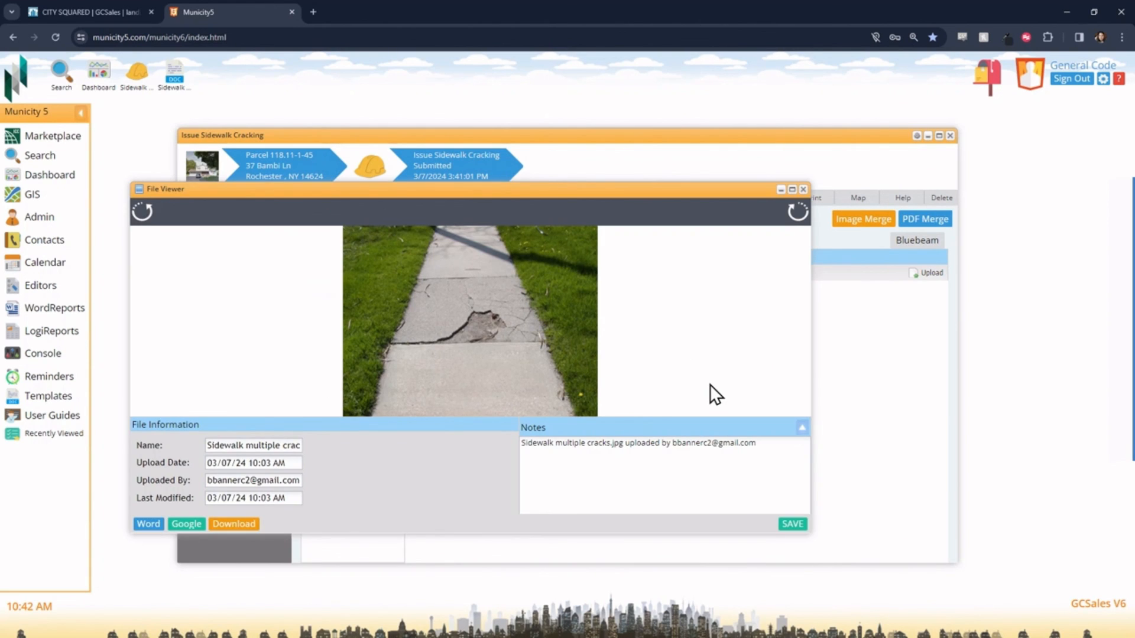
pyautogui.click(802, 189)
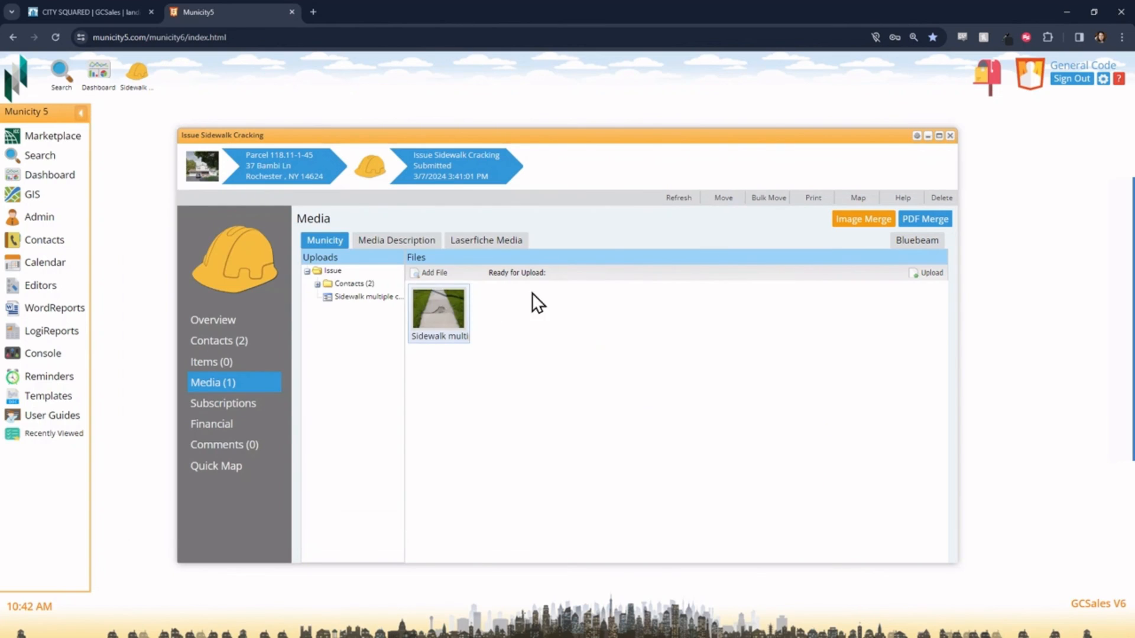
pyautogui.click(216, 322)
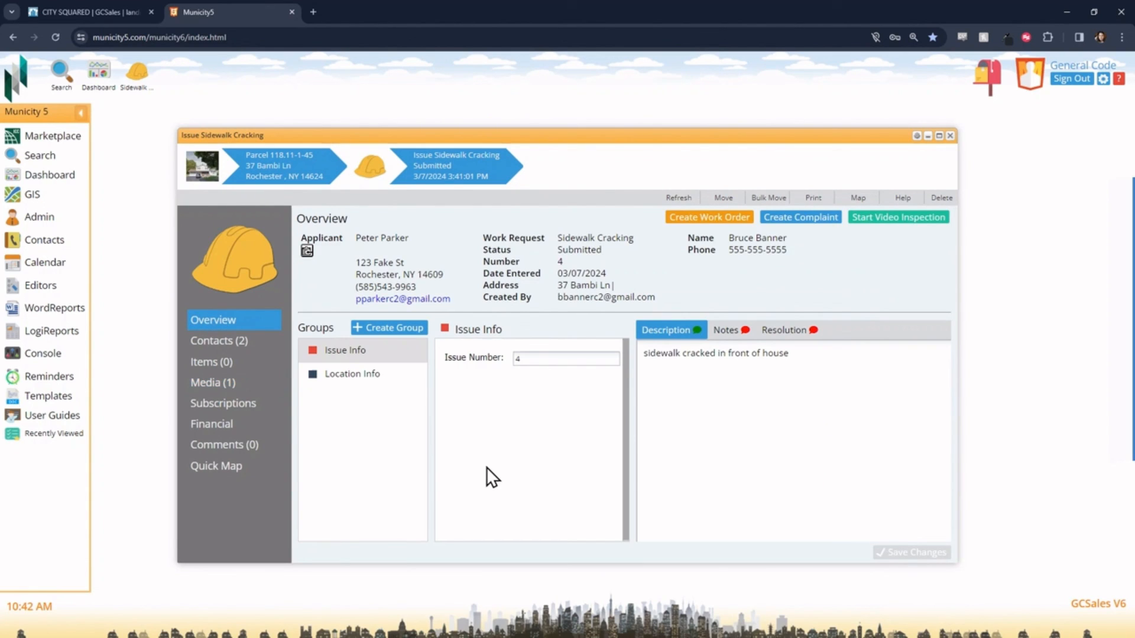
pyautogui.click(710, 227)
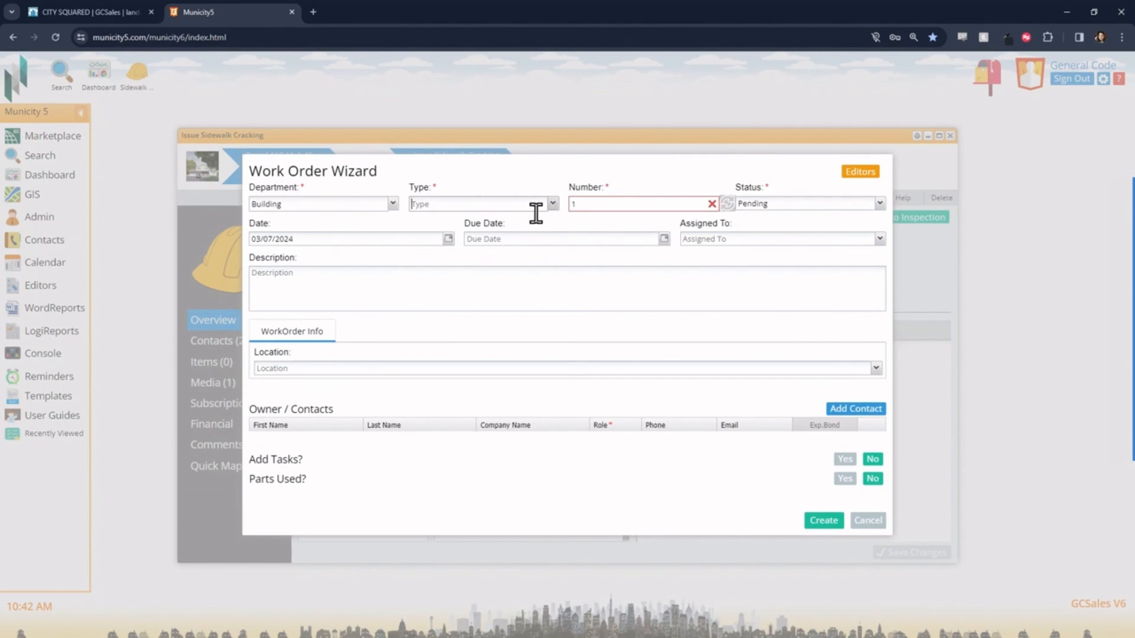
pyautogui.click(393, 204)
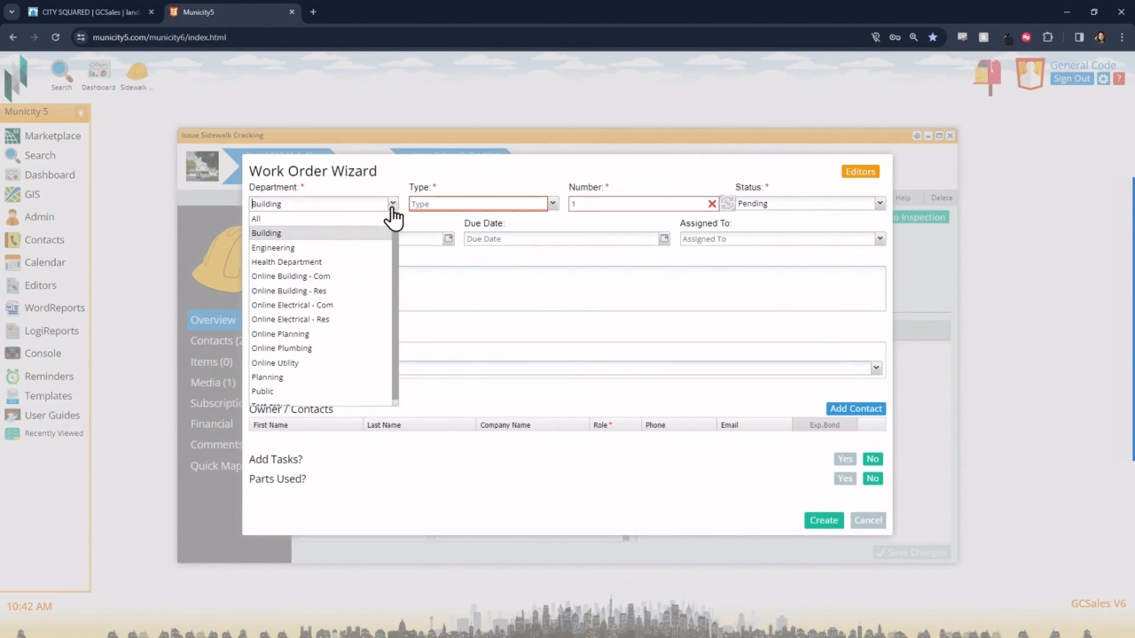
pyautogui.click(346, 230)
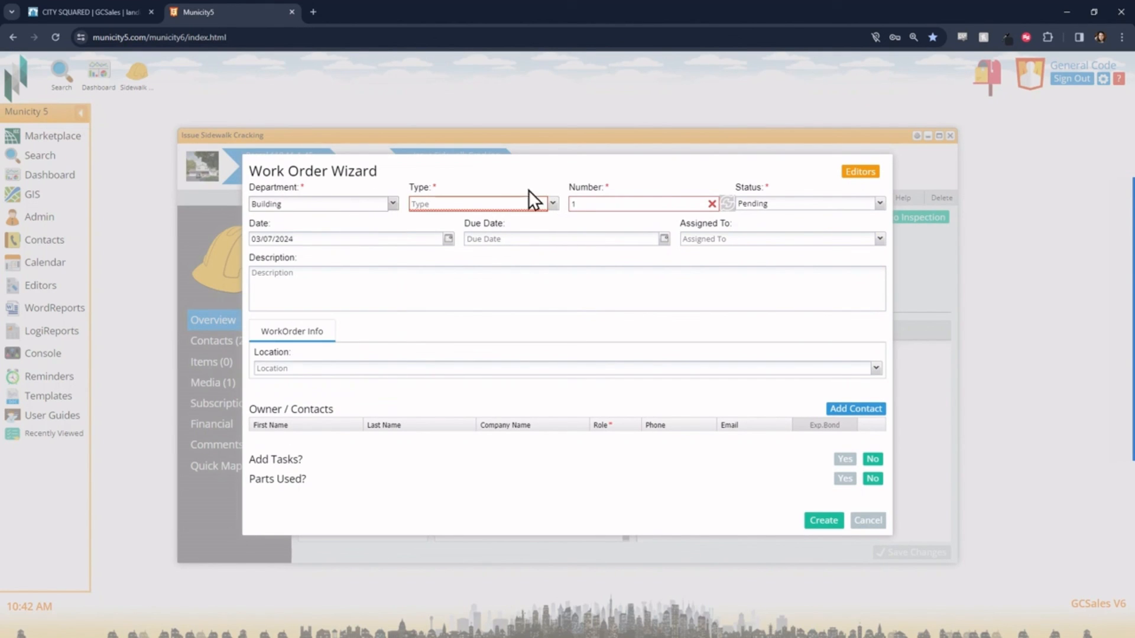
pyautogui.click(392, 204)
pyautogui.click(364, 219)
pyautogui.click(552, 206)
pyautogui.click(442, 263)
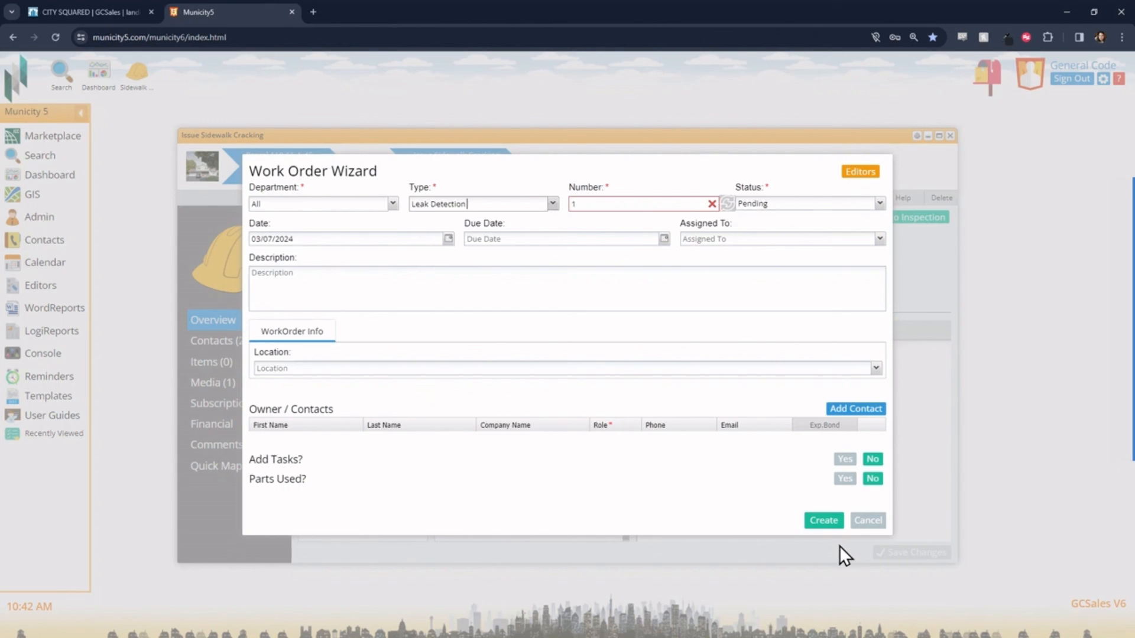
pyautogui.click(861, 523)
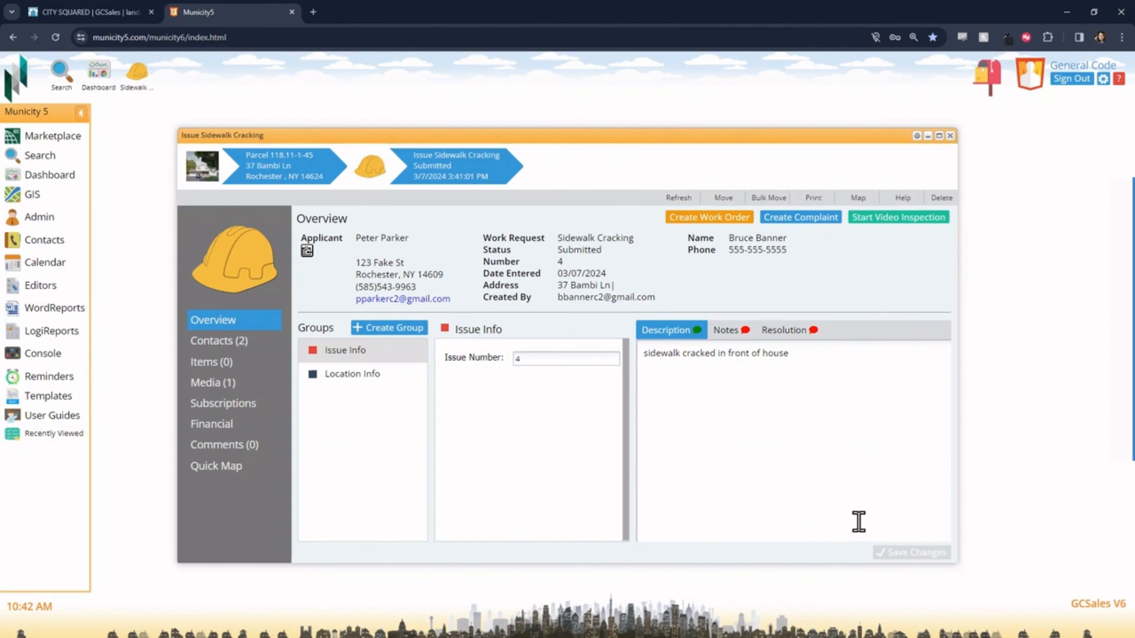
pyautogui.click(802, 219)
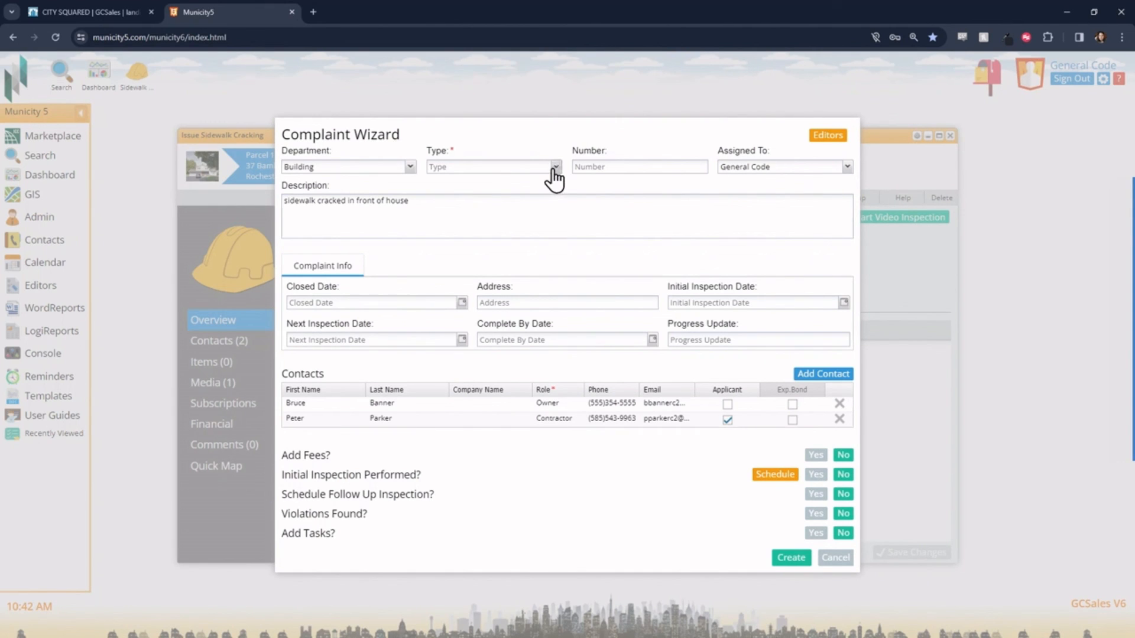
pyautogui.click(554, 169)
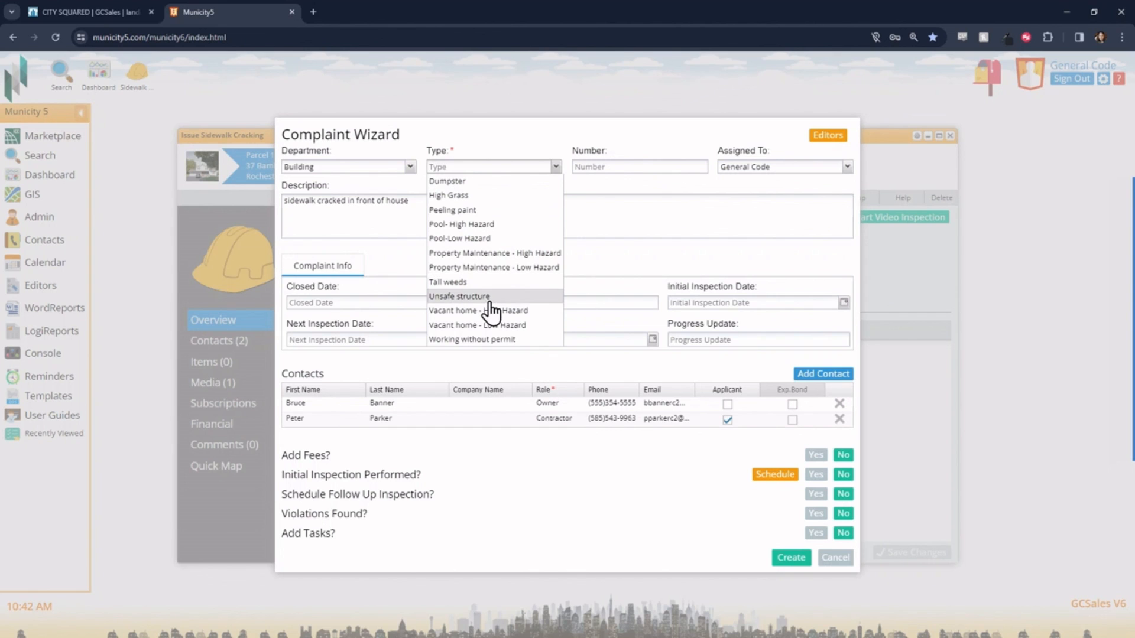
pyautogui.click(467, 282)
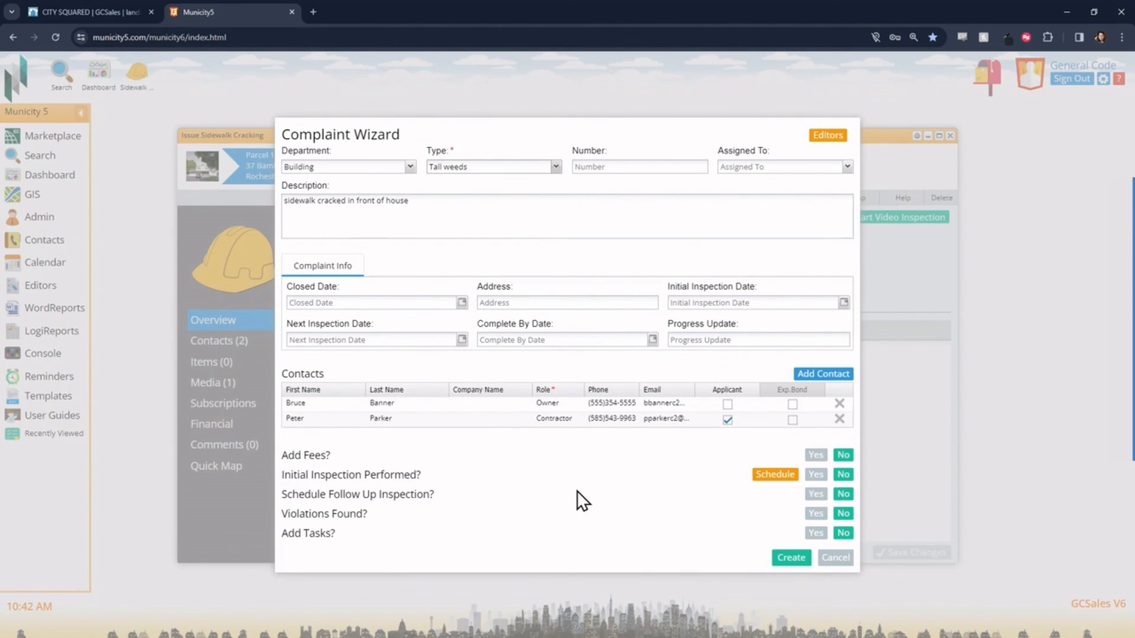
pyautogui.click(835, 559)
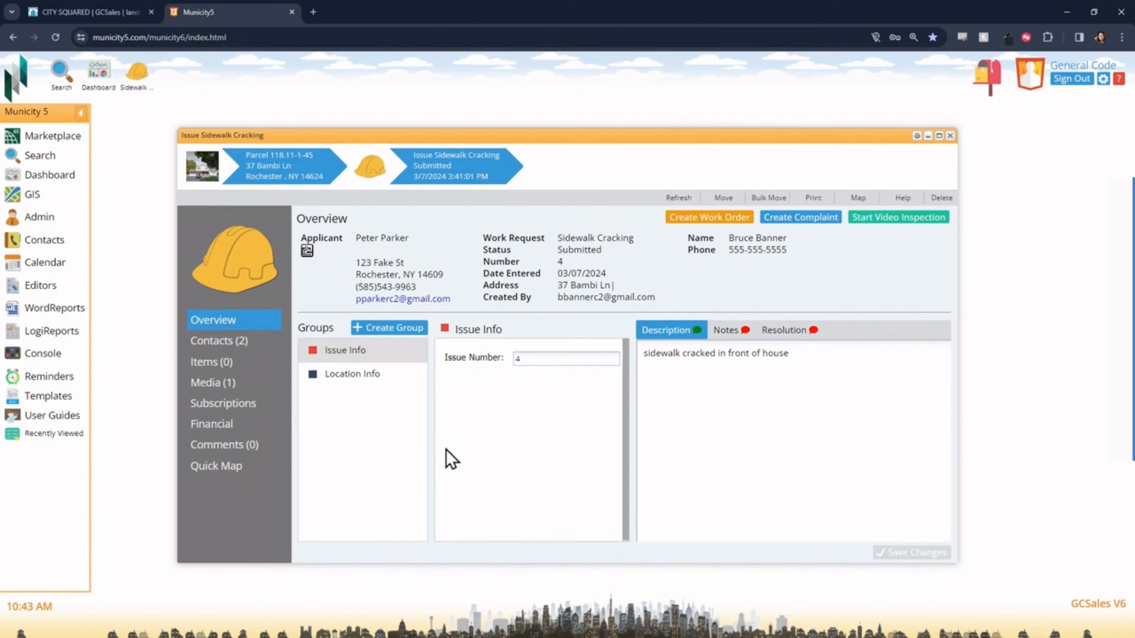
pyautogui.click(92, 13)
pyautogui.moveTo(26, 100)
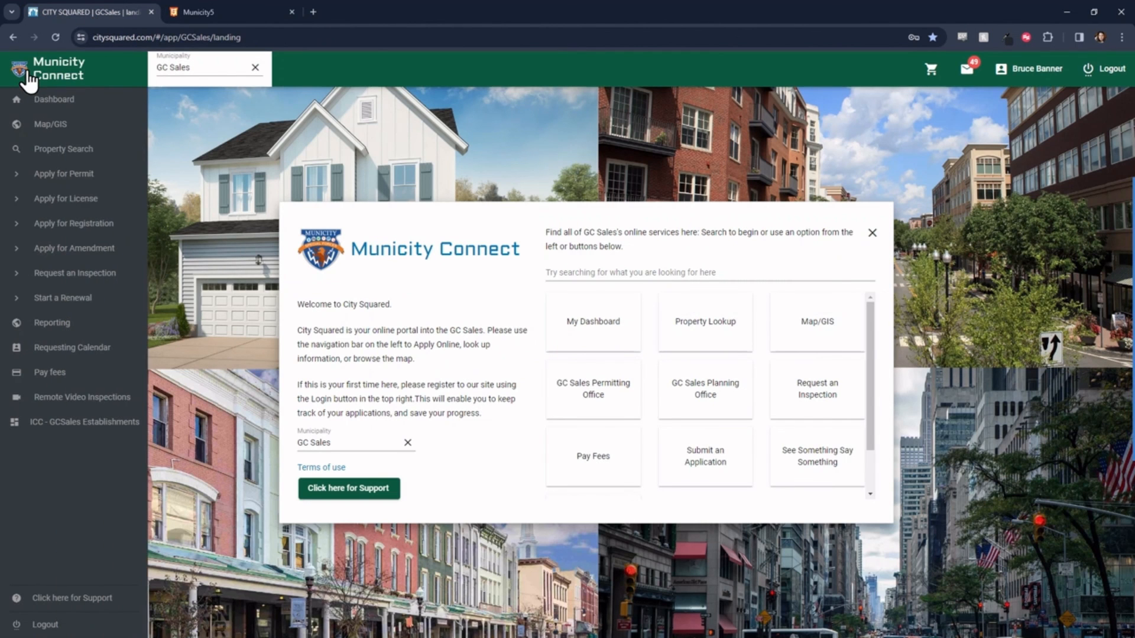
pyautogui.click(71, 98)
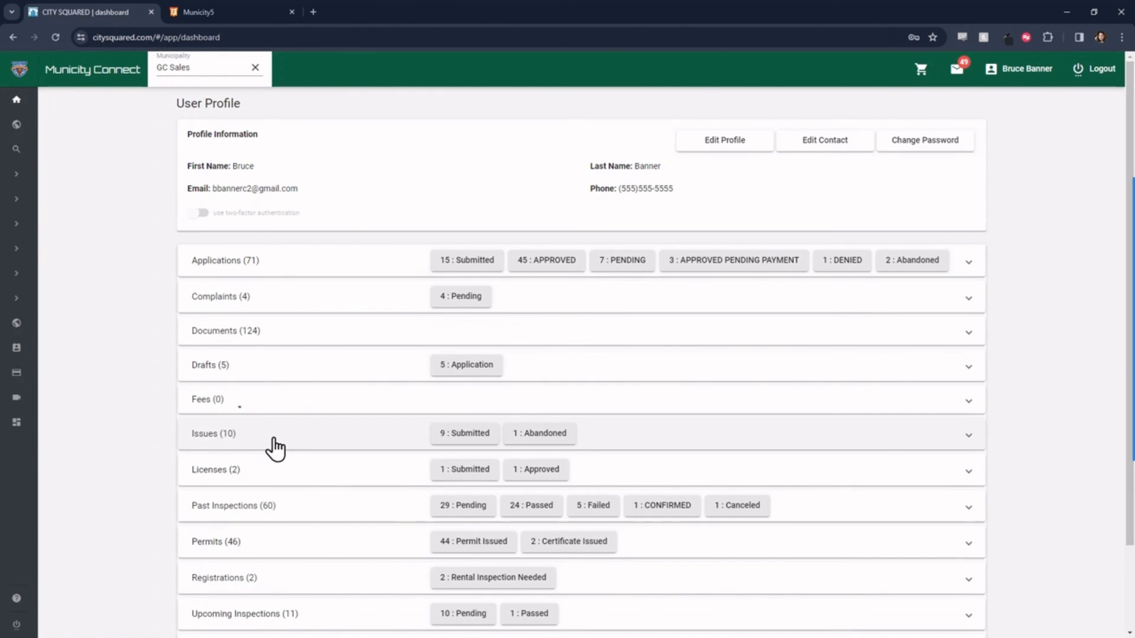
pyautogui.scroll(-1, 299, 414)
pyautogui.click(308, 383)
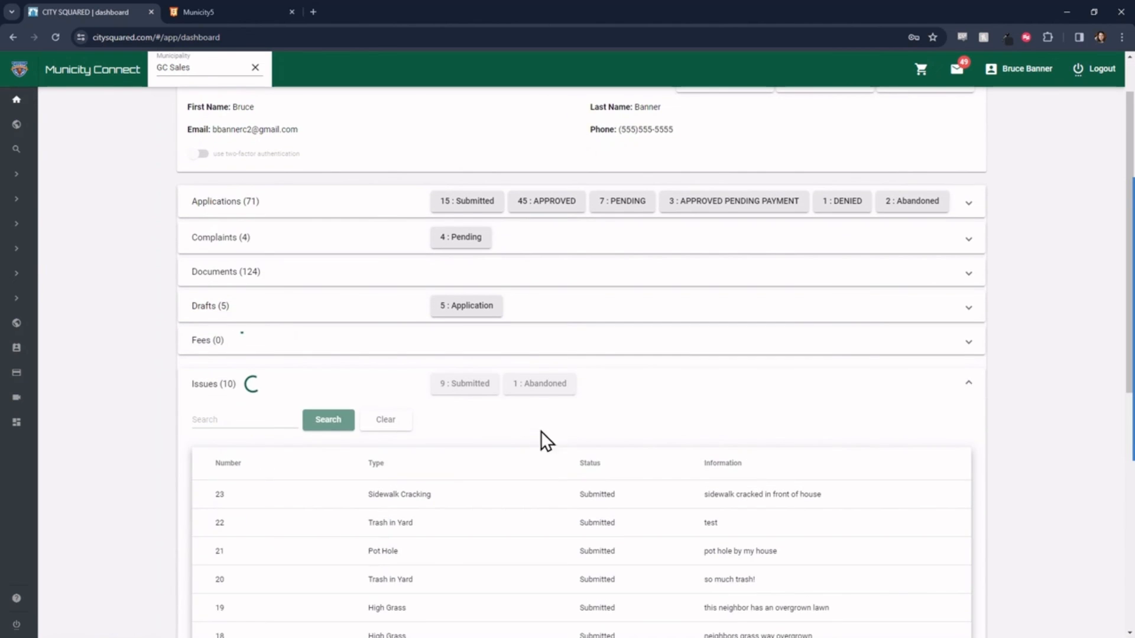
pyautogui.scroll(-3, 519, 456)
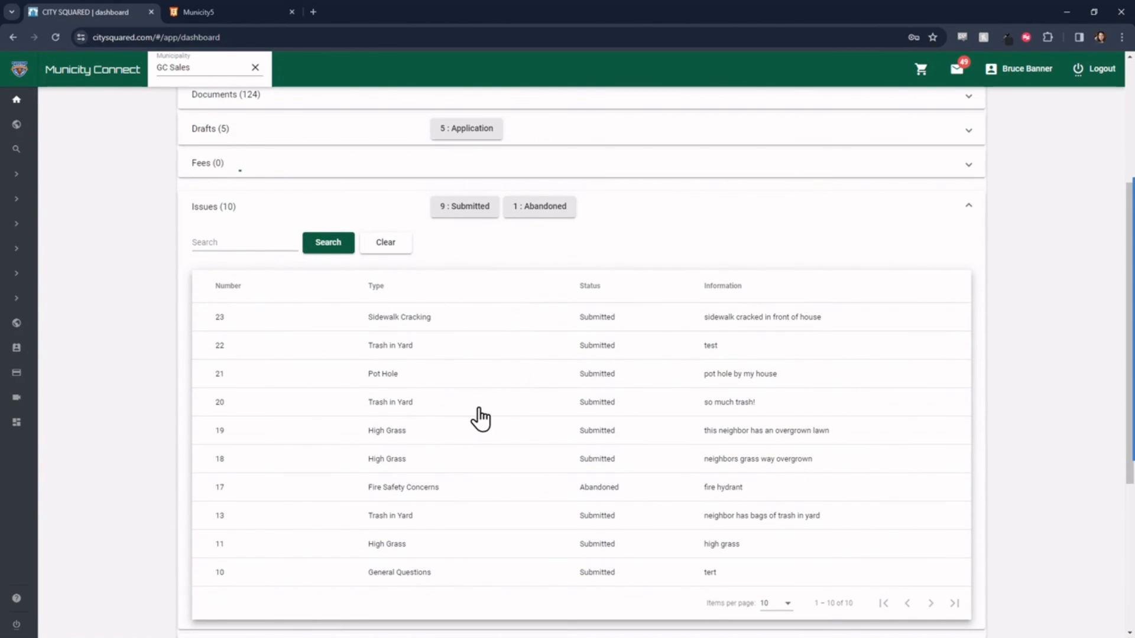
pyautogui.click(32, 75)
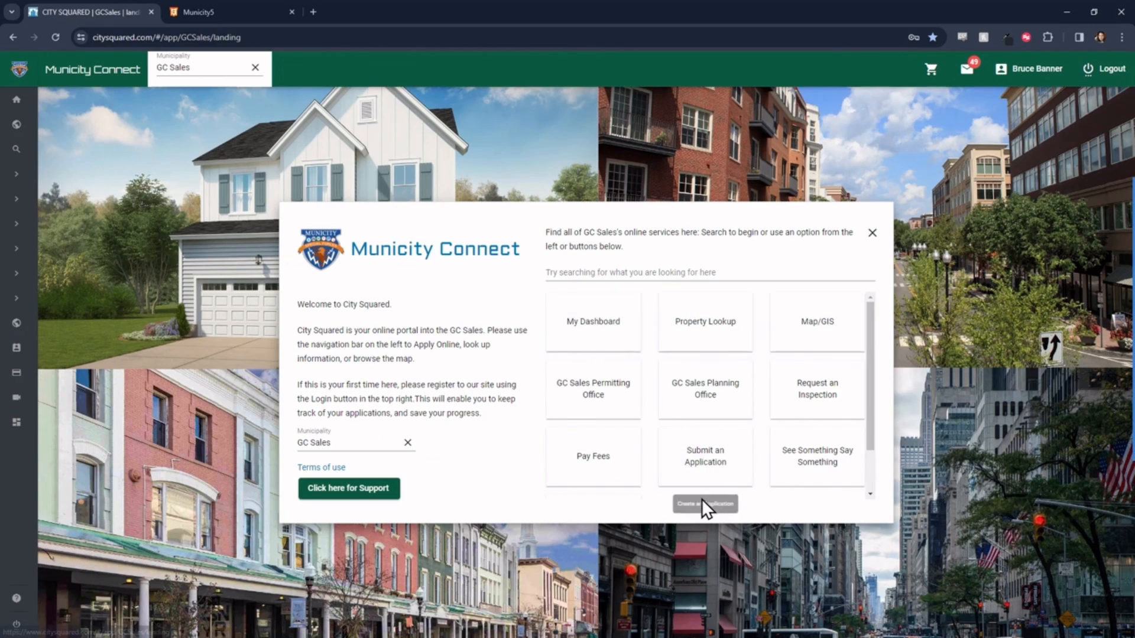